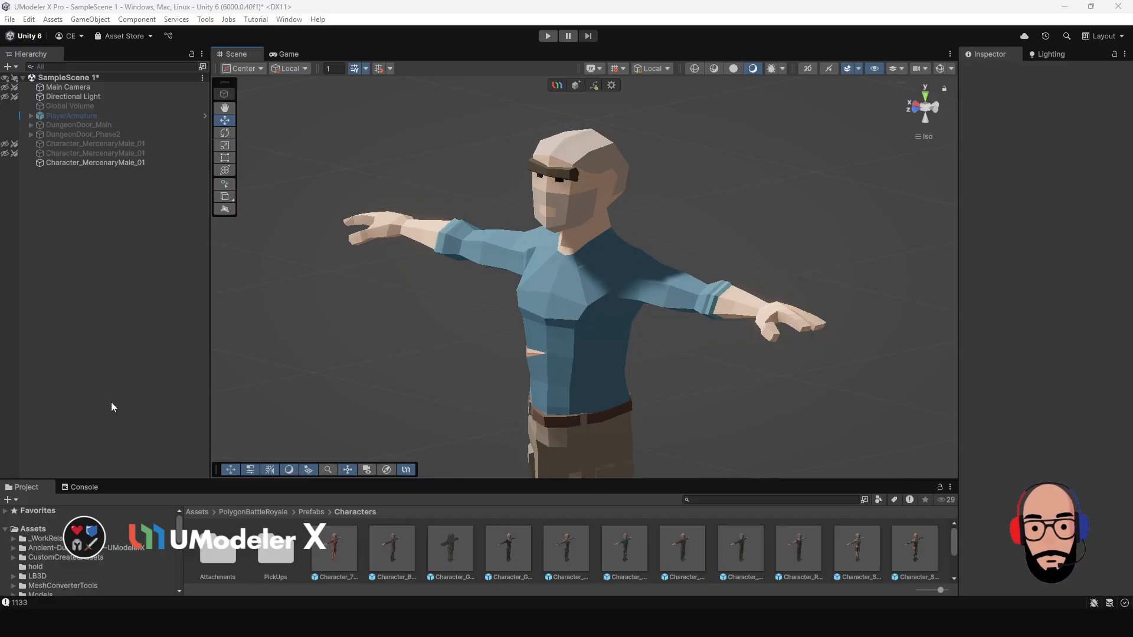
# Select the active Character_MercenaryMale_01 mesh in the scene and switch the view to perspective projection.
pyautogui.keyDown('alt'); pyautogui.moveTo(773, 272); pyautogui.dragTo(525, 348); pyautogui.keyUp('alt')
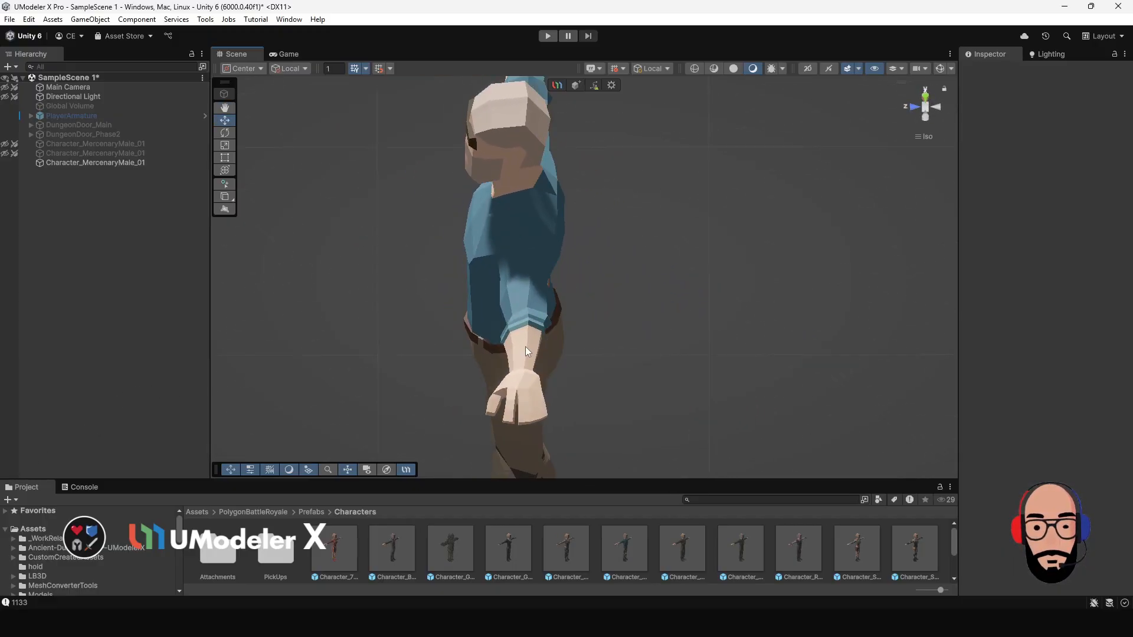
pyautogui.click(532, 349)
pyautogui.moveTo(550, 362); pyautogui.dragTo(564, 313, button='middle')
pyautogui.scroll(2, 564, 314)
pyautogui.keyDown('alt'); pyautogui.moveTo(564, 314); pyautogui.dragTo(657, 392); pyautogui.keyUp('alt')
pyautogui.scroll(2, 657, 393)
pyautogui.moveTo(657, 393); pyautogui.dragTo(700, 431, button='middle')
pyautogui.keyDown('alt'); pyautogui.moveTo(700, 431); pyautogui.dragTo(631, 392); pyautogui.keyUp('alt')
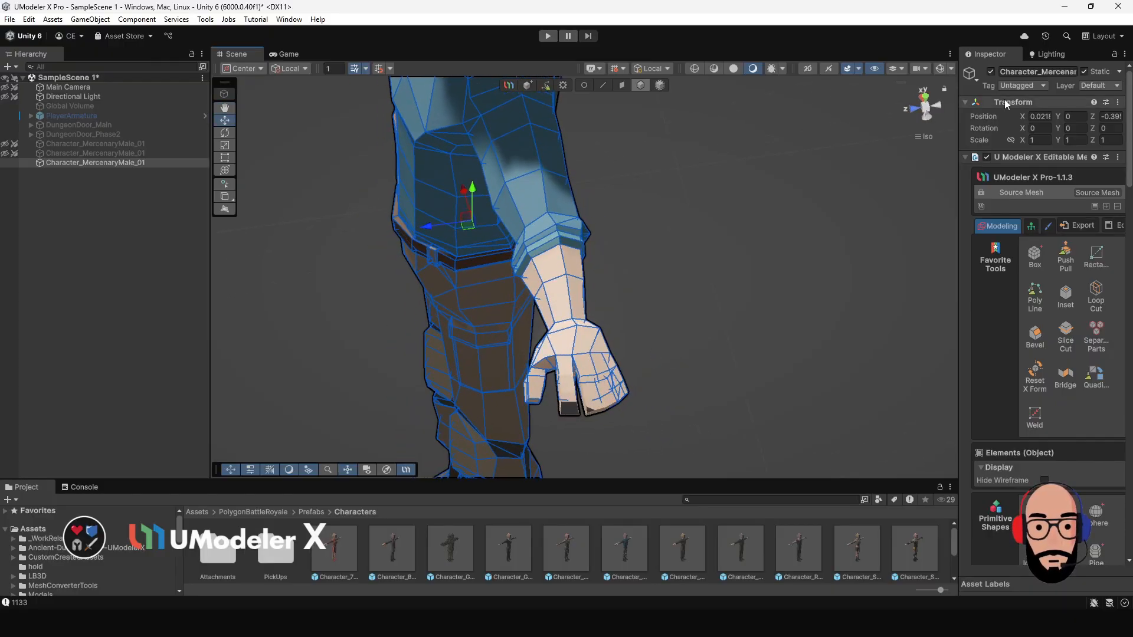
pyautogui.click(925, 108)
# Examine the character's left hand and whole-body mesh topology from several angles, focusing on the fused fingers.
pyautogui.moveTo(671, 299); pyautogui.dragTo(682, 218, button='middle')
pyautogui.scroll(-5, 683, 218)
pyautogui.keyDown('alt'); pyautogui.moveTo(632, 228); pyautogui.dragTo(742, 355); pyautogui.keyUp('alt')
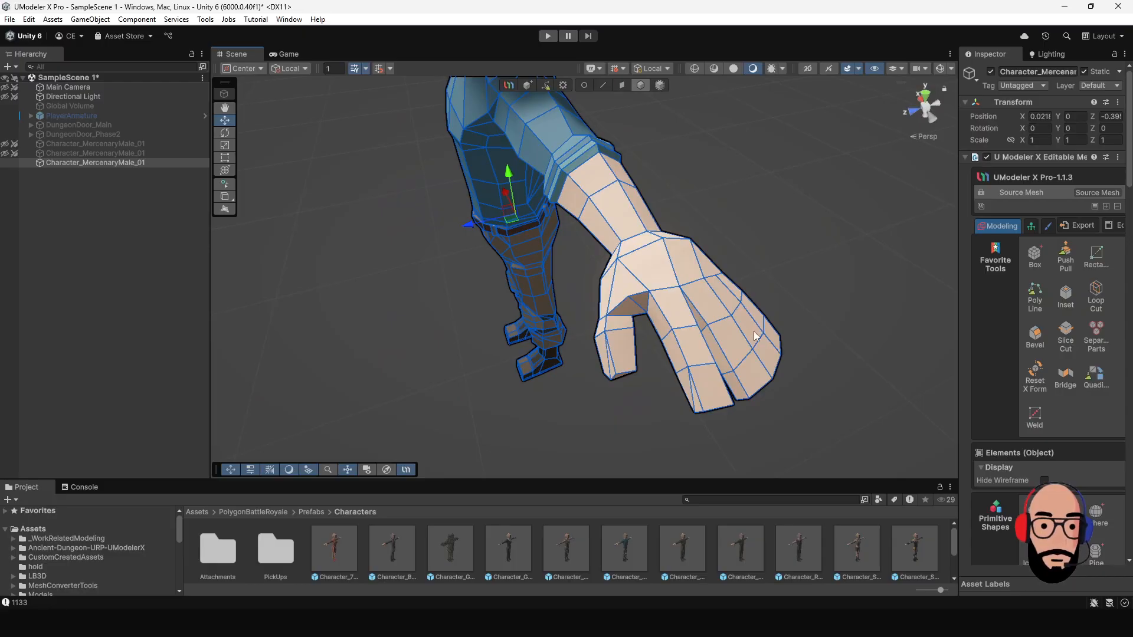
pyautogui.scroll(-3, 726, 309)
pyautogui.moveTo(702, 289); pyautogui.dragTo(679, 318, button='middle')
pyautogui.keyDown('alt'); pyautogui.moveTo(678, 318); pyautogui.dragTo(708, 292); pyautogui.keyUp('alt')
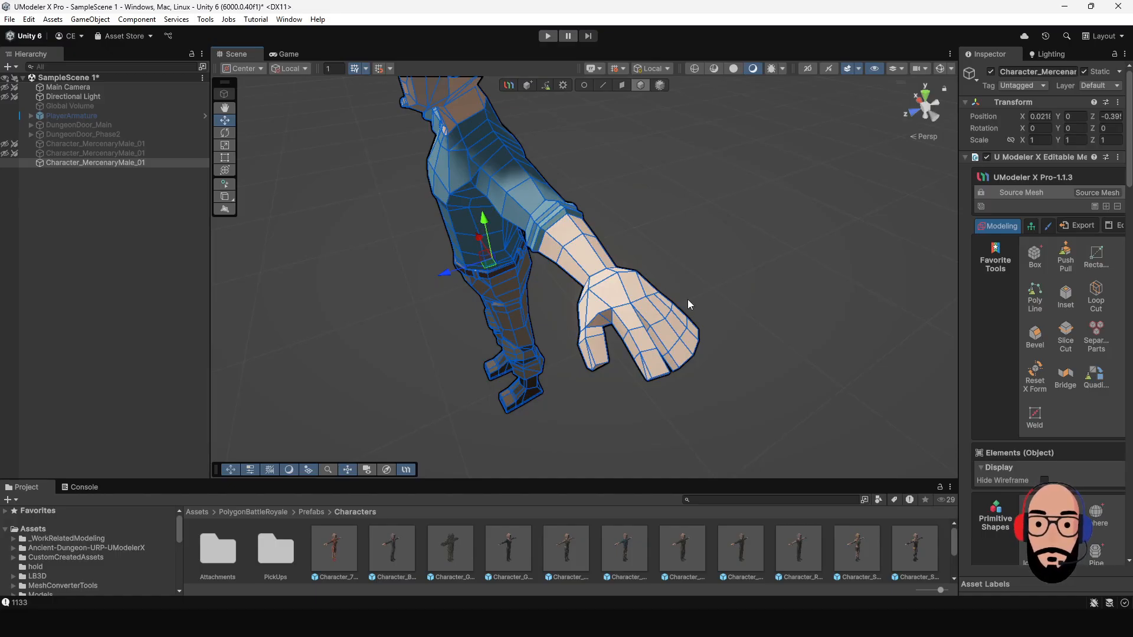
pyautogui.keyDown('alt'); pyautogui.moveTo(574, 319); pyautogui.dragTo(603, 317); pyautogui.keyUp('alt')
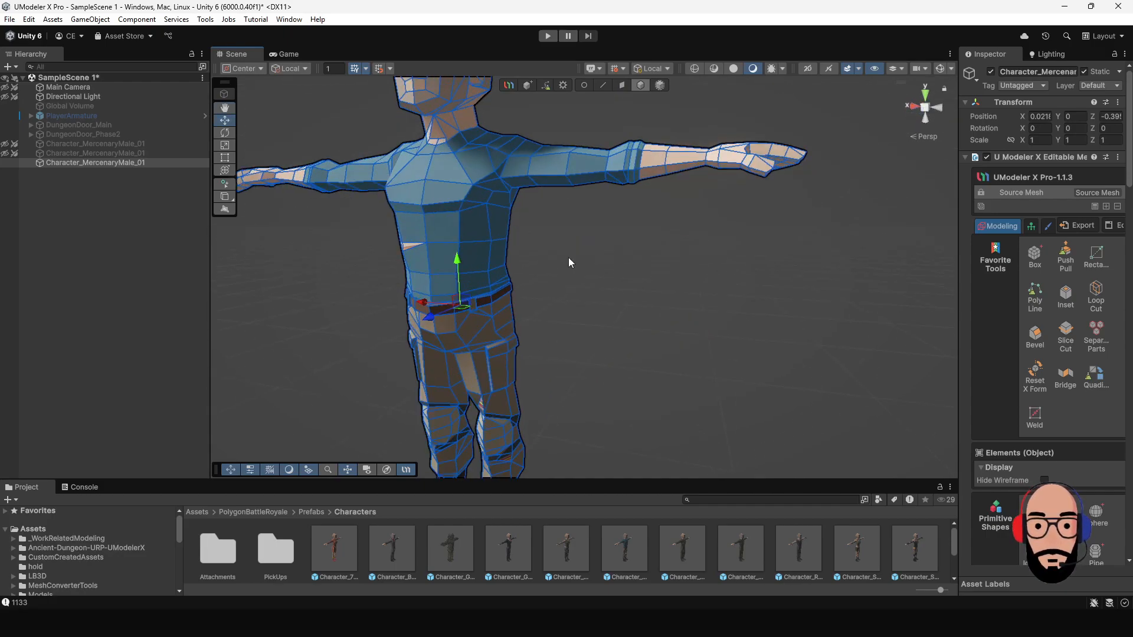
pyautogui.scroll(-3, 568, 257)
pyautogui.moveTo(568, 258)
pyautogui.keyDown('alt'); pyautogui.mouseDown()
pyautogui.moveTo(586, 234)
pyautogui.moveTo(569, 247)
pyautogui.mouseUp(); pyautogui.keyUp('alt')
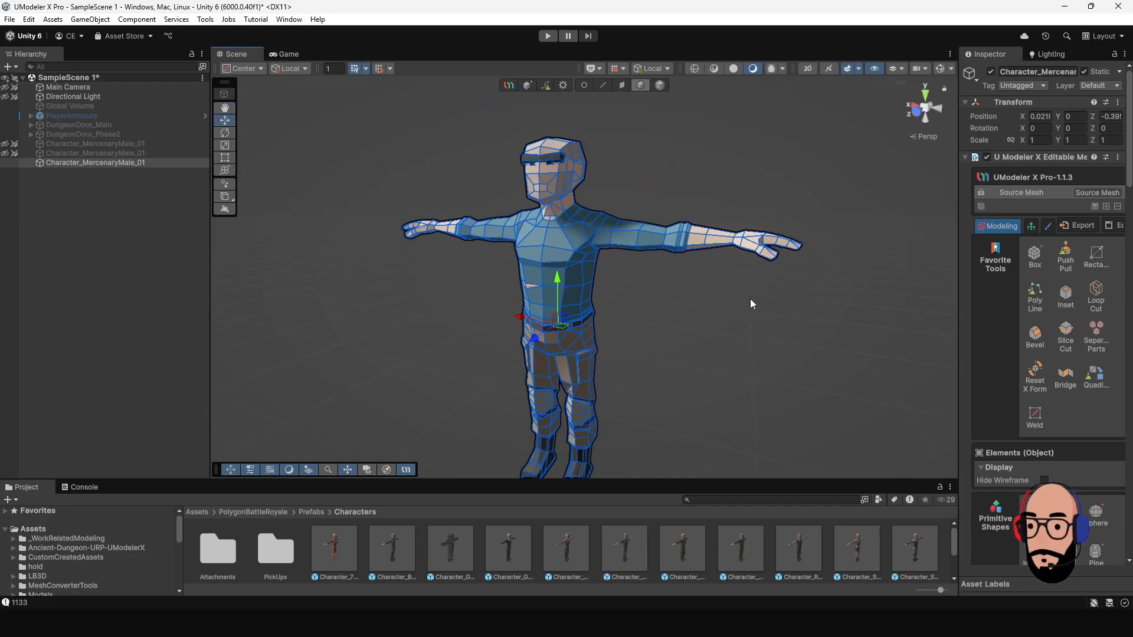
pyautogui.keyDown('alt'); pyautogui.moveTo(656, 217); pyautogui.dragTo(684, 268); pyautogui.keyUp('alt')
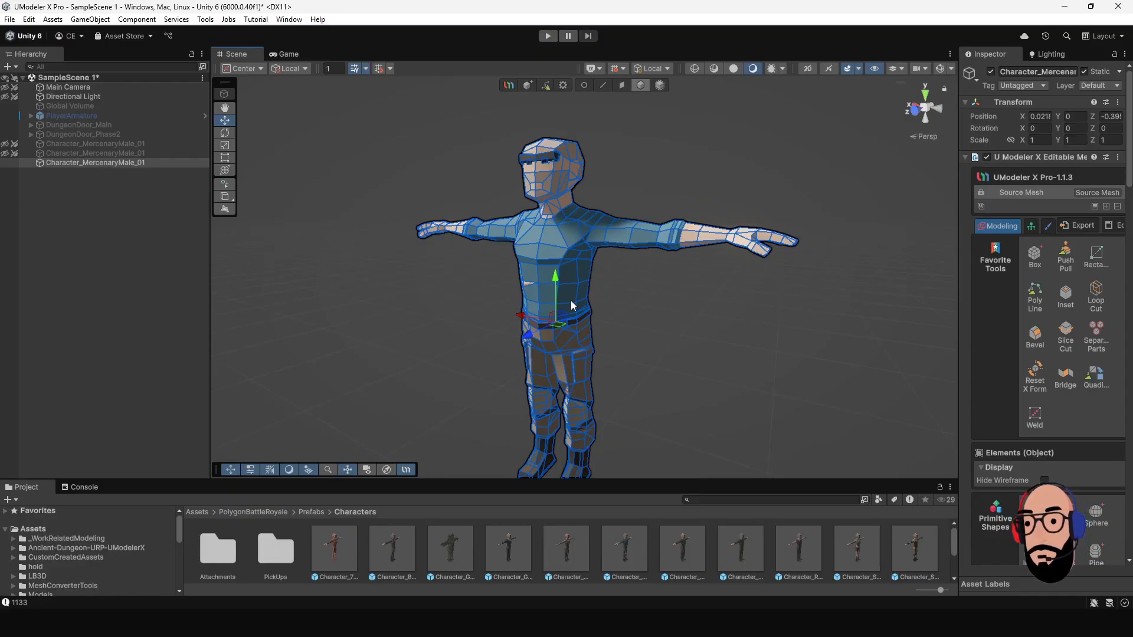
pyautogui.keyDown('alt'); pyautogui.moveTo(605, 277); pyautogui.dragTo(593, 288); pyautogui.keyUp('alt')
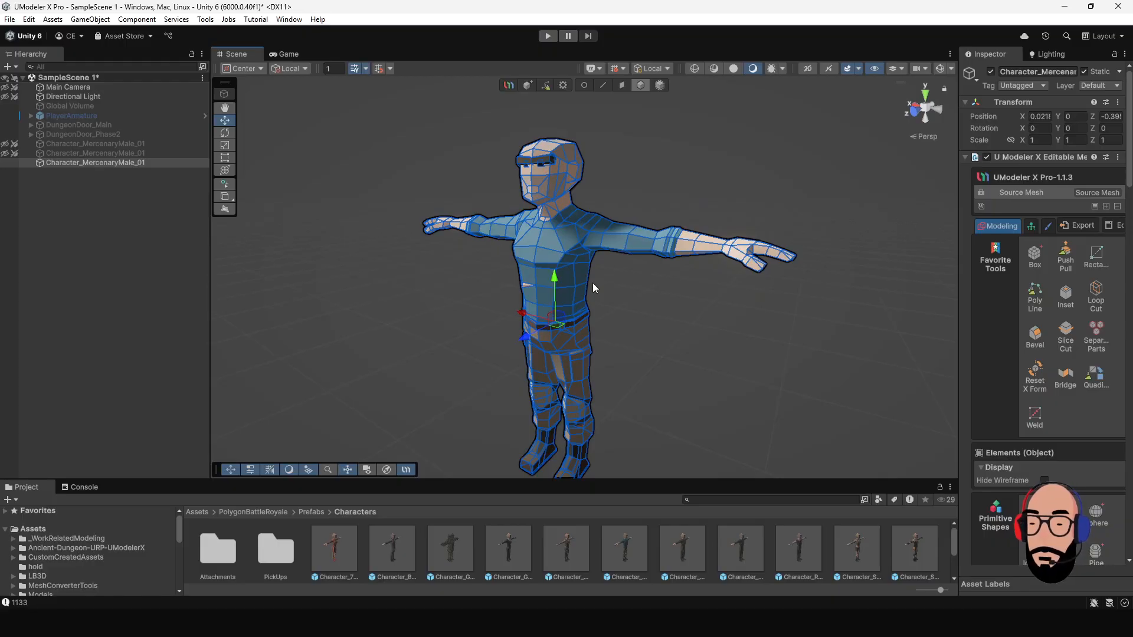
pyautogui.keyDown('alt'); pyautogui.moveTo(592, 282); pyautogui.dragTo(600, 297, button='right'); pyautogui.keyUp('alt')
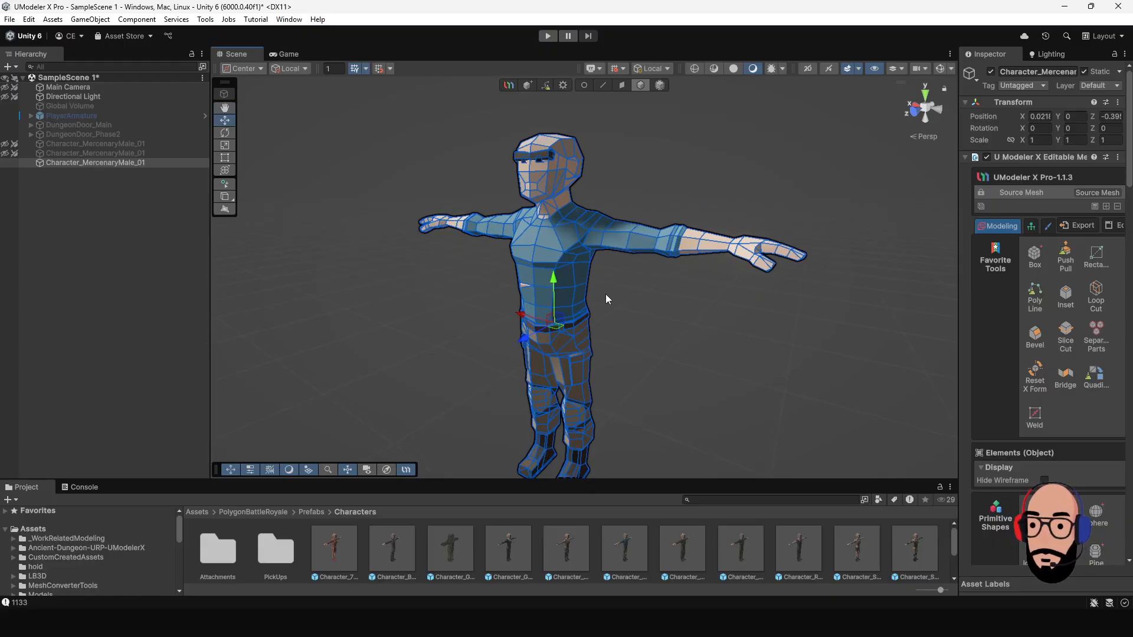
pyautogui.keyDown('alt'); pyautogui.moveTo(613, 274); pyautogui.dragTo(584, 288); pyautogui.keyUp('alt')
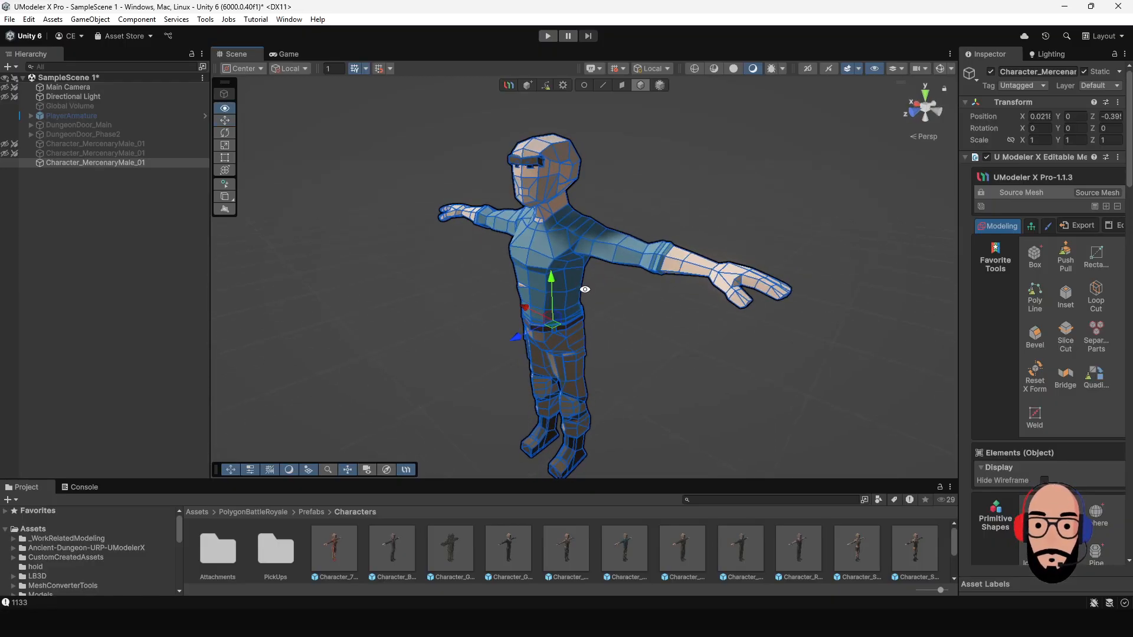
pyautogui.keyDown('alt'); pyautogui.moveTo(584, 288); pyautogui.dragTo(644, 349, button='right'); pyautogui.keyUp('alt')
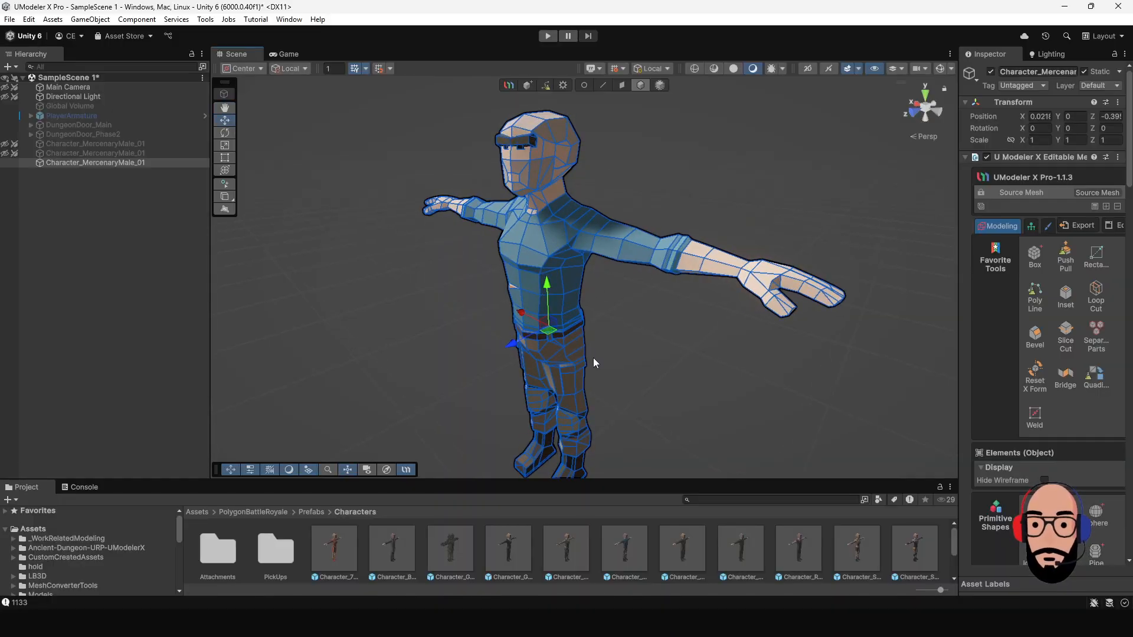
pyautogui.keyDown('alt'); pyautogui.moveTo(653, 324); pyautogui.dragTo(607, 326); pyautogui.keyUp('alt')
pyautogui.keyDown('alt'); pyautogui.moveTo(608, 326); pyautogui.dragTo(642, 383, button='right'); pyautogui.keyUp('alt')
pyautogui.keyDown('alt'); pyautogui.moveTo(642, 382); pyautogui.dragTo(634, 345); pyautogui.keyUp('alt')
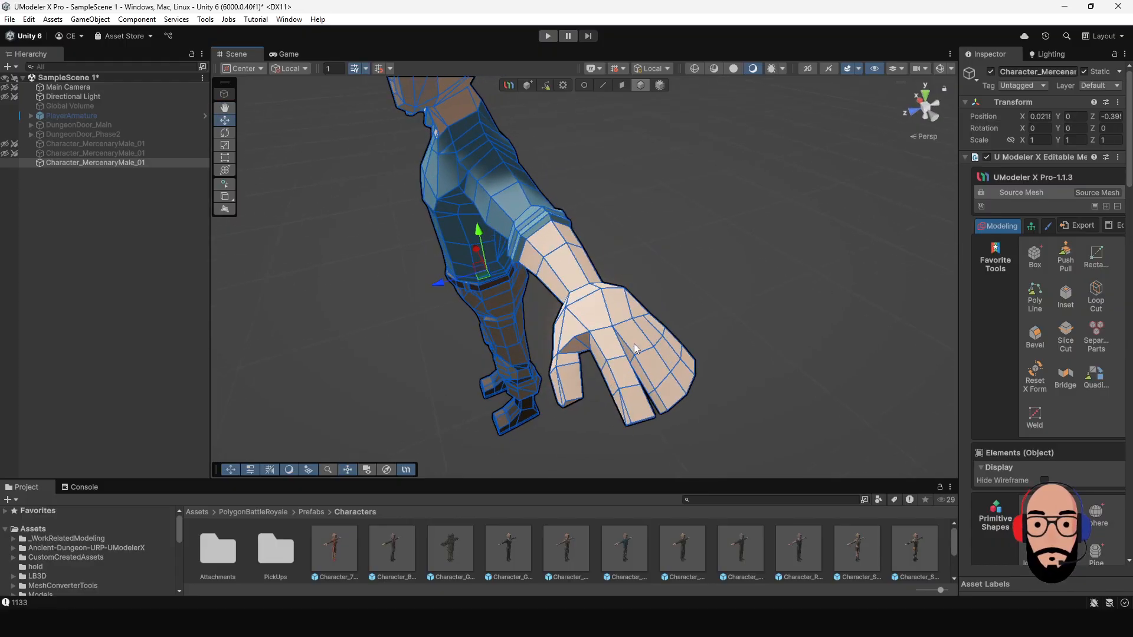
# Switch to face editing and select the top faces of the left hand's middle finger, from knuckle to tip.
pyautogui.click(622, 86)
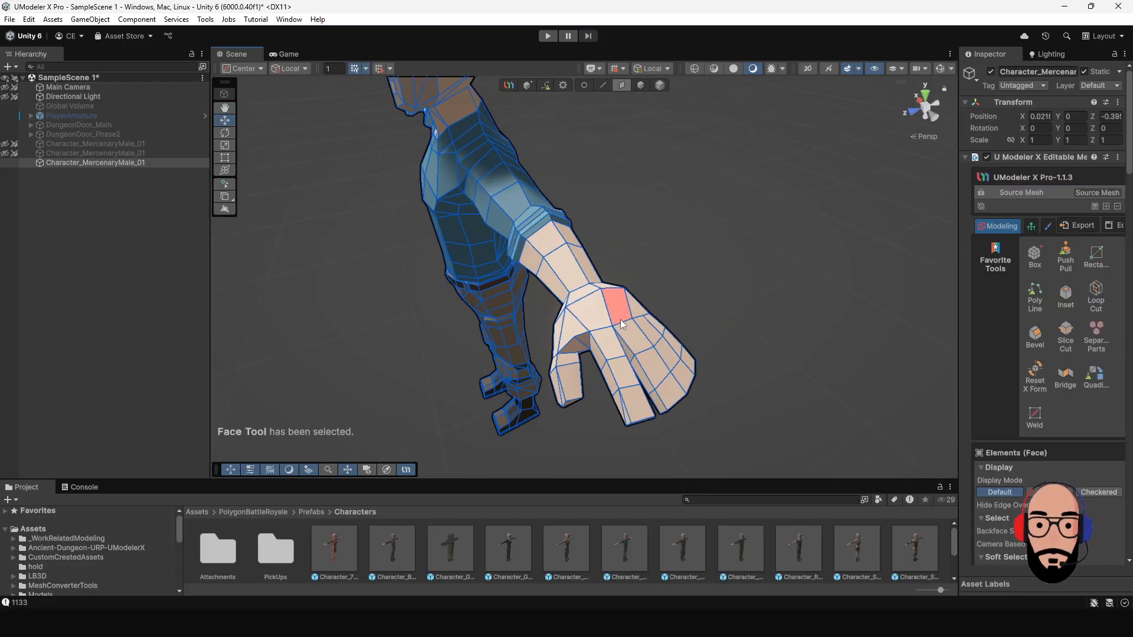
pyautogui.keyDown('alt'); pyautogui.moveTo(667, 354); pyautogui.dragTo(571, 331); pyautogui.keyUp('alt')
pyautogui.keyDown('alt'); pyautogui.moveTo(572, 331); pyautogui.dragTo(608, 363, button='right'); pyautogui.keyUp('alt')
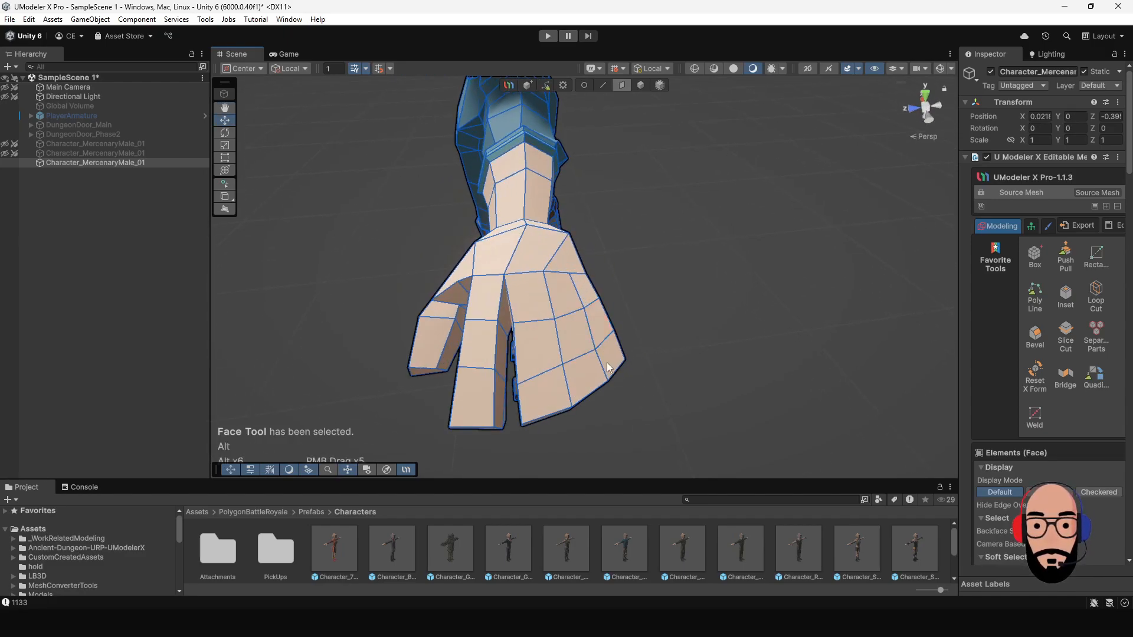
pyautogui.click(529, 300)
pyautogui.click(540, 345)
pyautogui.click(544, 397)
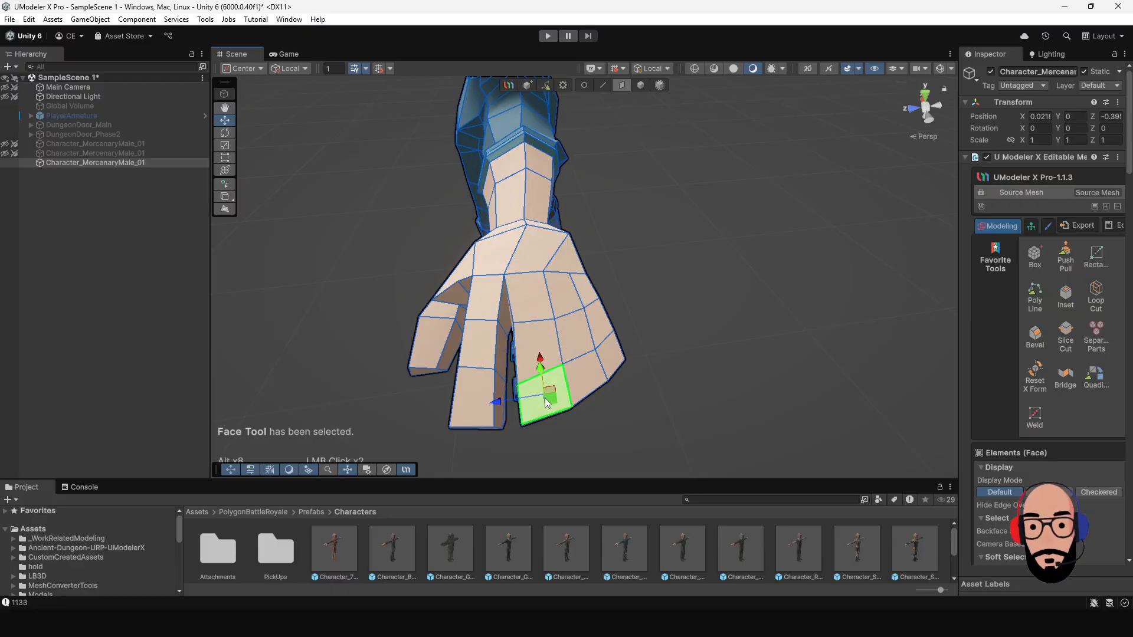
pyautogui.click(527, 303)
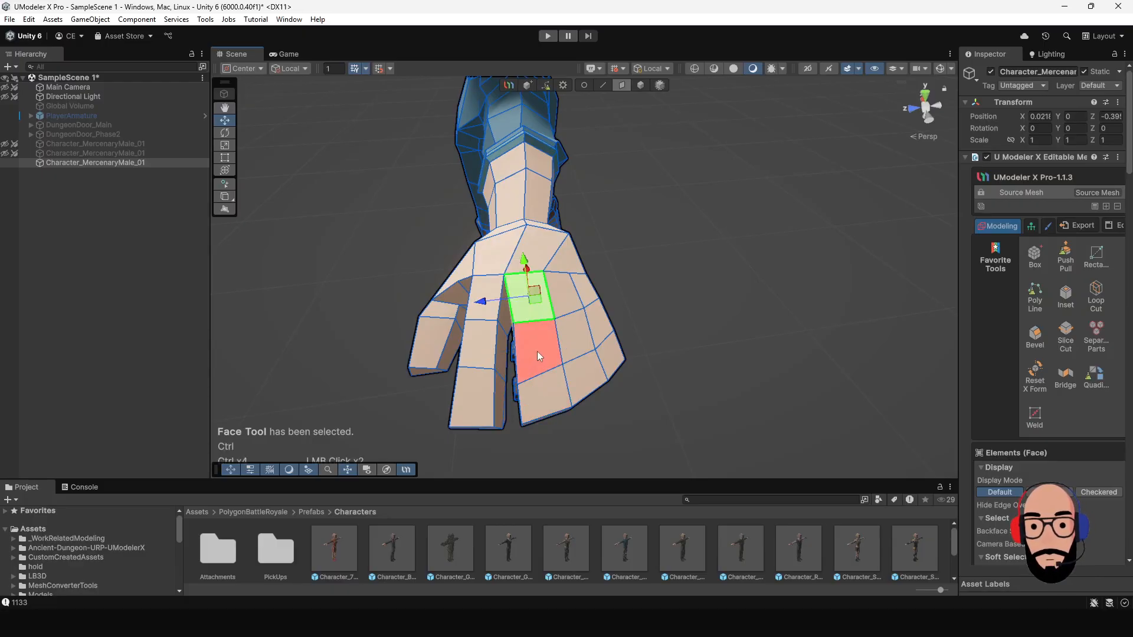
pyautogui.keyDown('shift'); pyautogui.click(544, 384); pyautogui.keyUp('shift')
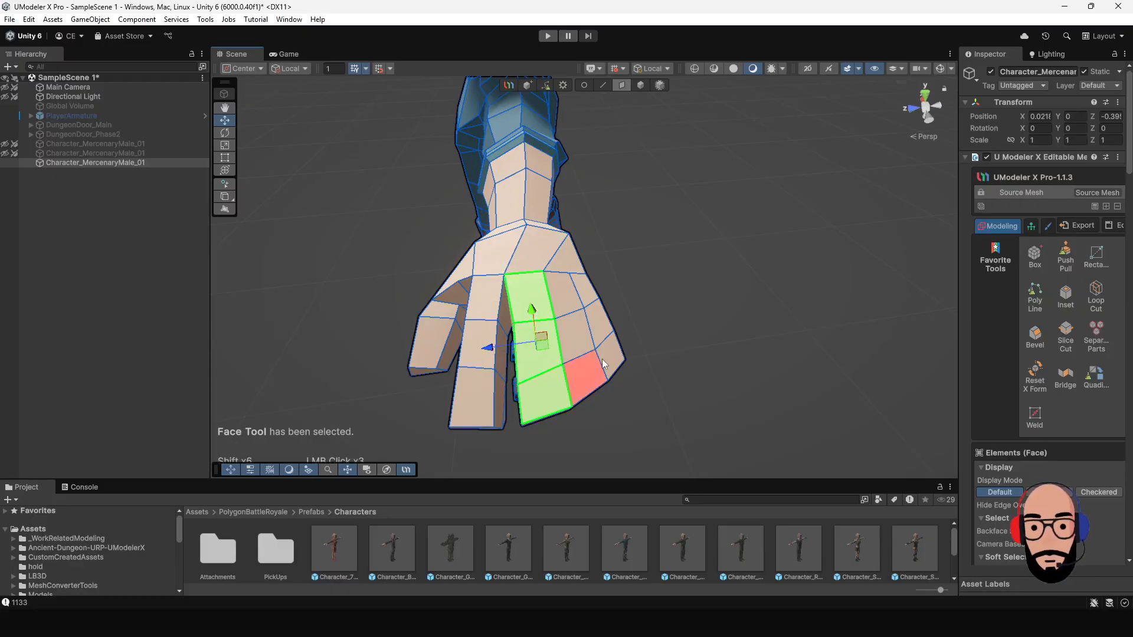
# Select the top faces of the ring and little finger columns on the left hand.
pyautogui.keyDown('alt'); pyautogui.moveTo(603, 356); pyautogui.dragTo(589, 271, button='right'); pyautogui.keyUp('alt')
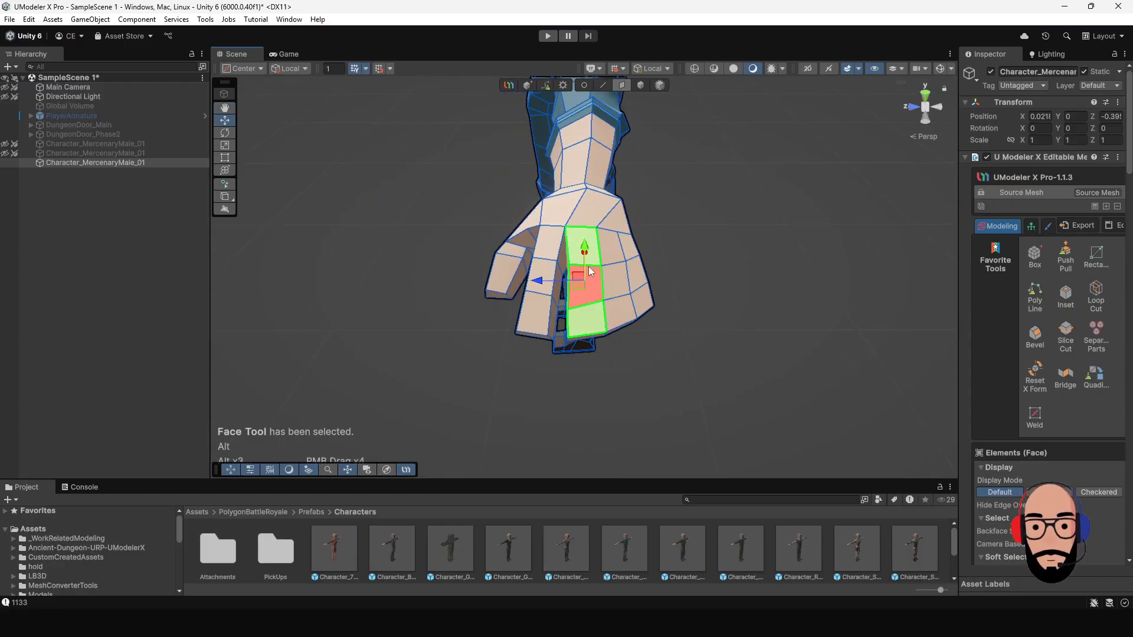
pyautogui.keyDown('alt'); pyautogui.moveTo(586, 320); pyautogui.dragTo(645, 262); pyautogui.keyUp('alt')
pyautogui.click(617, 248)
pyautogui.keyDown('shift'); pyautogui.click(617, 282); pyautogui.keyUp('shift')
pyautogui.keyDown('shift'); pyautogui.click(613, 309); pyautogui.keyUp('shift')
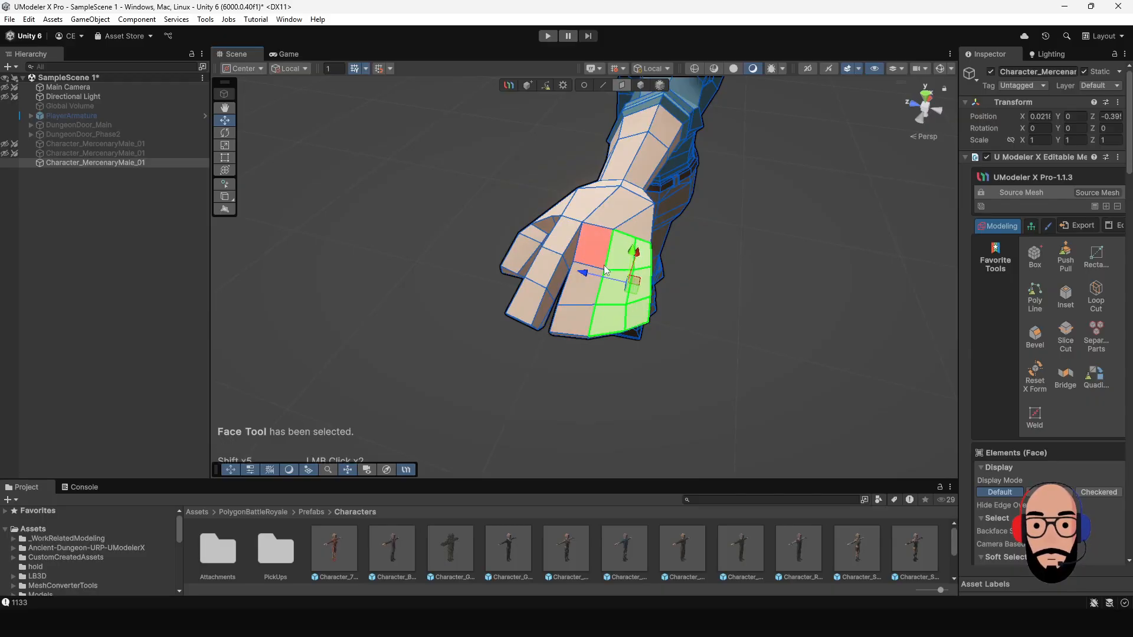
# Select all faces of the left hand's middle finger, including its top, inner side, tip and underside.
pyautogui.keyDown('alt'); pyautogui.moveTo(582, 336); pyautogui.dragTo(563, 260); pyautogui.keyUp('alt')
pyautogui.keyDown('alt'); pyautogui.moveTo(563, 260); pyautogui.dragTo(655, 420, button='right'); pyautogui.keyUp('alt')
pyautogui.keyDown('alt'); pyautogui.moveTo(590, 313); pyautogui.dragTo(591, 349, button='middle'); pyautogui.keyUp('alt')
pyautogui.keyDown('alt'); pyautogui.moveTo(519, 315); pyautogui.dragTo(563, 312); pyautogui.keyUp('alt')
pyautogui.click(583, 289)
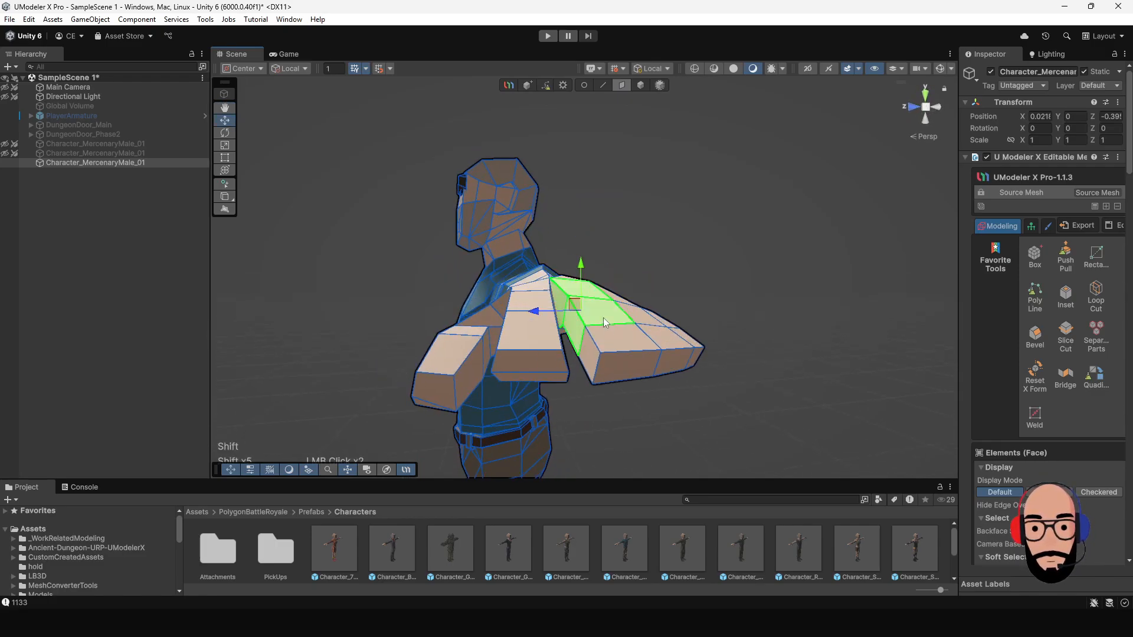
pyautogui.keyDown('shift'); pyautogui.click(621, 364); pyautogui.keyUp('shift')
pyautogui.keyDown('alt'); pyautogui.moveTo(621, 363); pyautogui.dragTo(606, 233); pyautogui.keyUp('alt')
pyautogui.keyDown('shift'); pyautogui.click(607, 234); pyautogui.keyUp('shift')
pyautogui.keyDown('shift'); pyautogui.click(611, 278); pyautogui.keyUp('shift')
pyautogui.keyDown('shift'); pyautogui.click(583, 317); pyautogui.keyUp('shift')
pyautogui.keyDown('alt'); pyautogui.moveTo(583, 317); pyautogui.dragTo(567, 364); pyautogui.keyUp('alt')
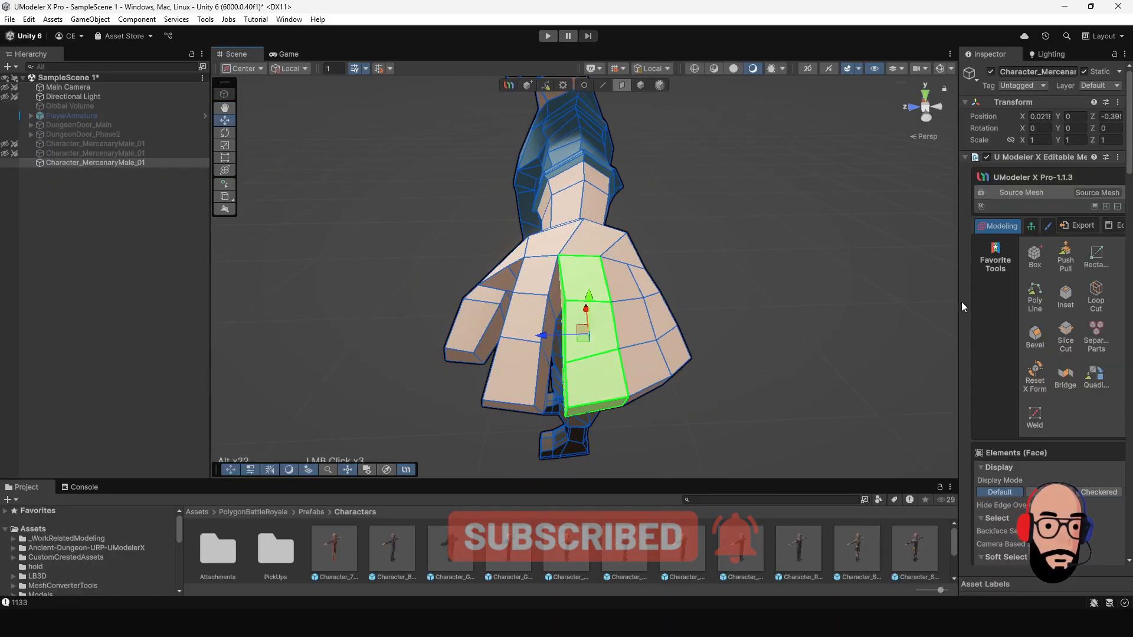
# Detach the selected middle finger faces into a separate object with Detach Type set to To Object.
pyautogui.moveTo(958, 306); pyautogui.dragTo(930, 308)
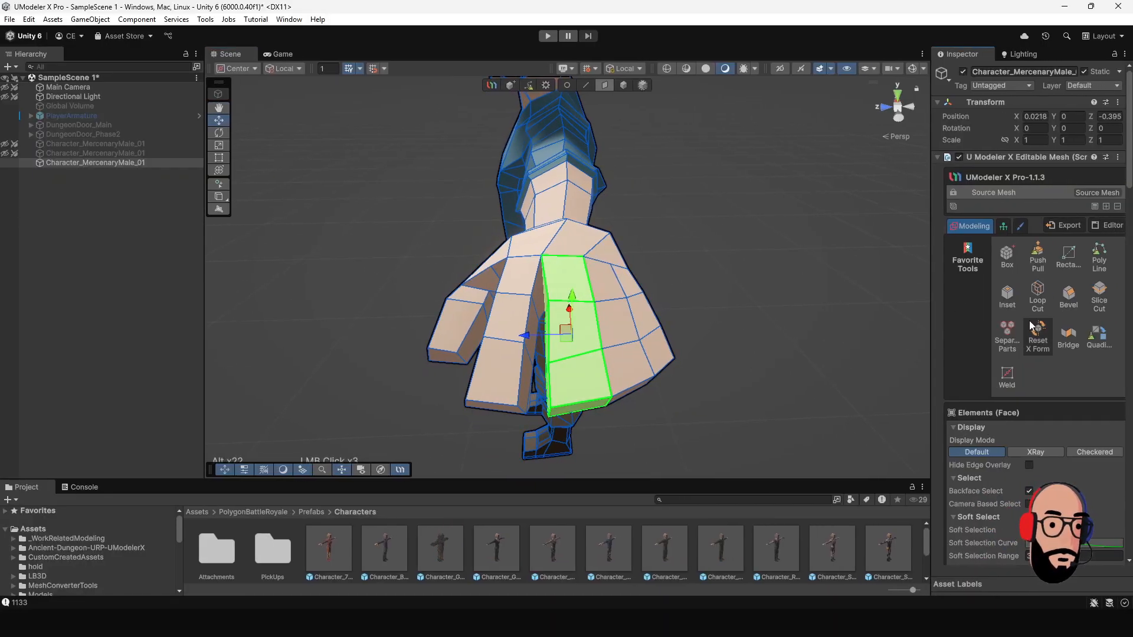
pyautogui.scroll(-10, 1031, 319)
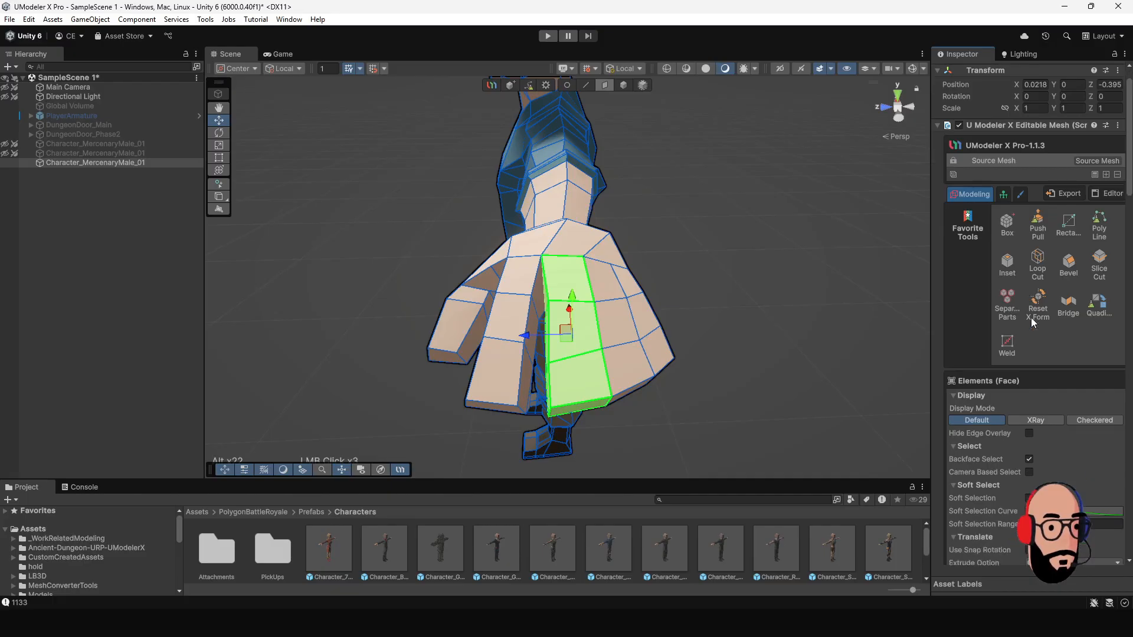
pyautogui.scroll(-10, 1031, 316)
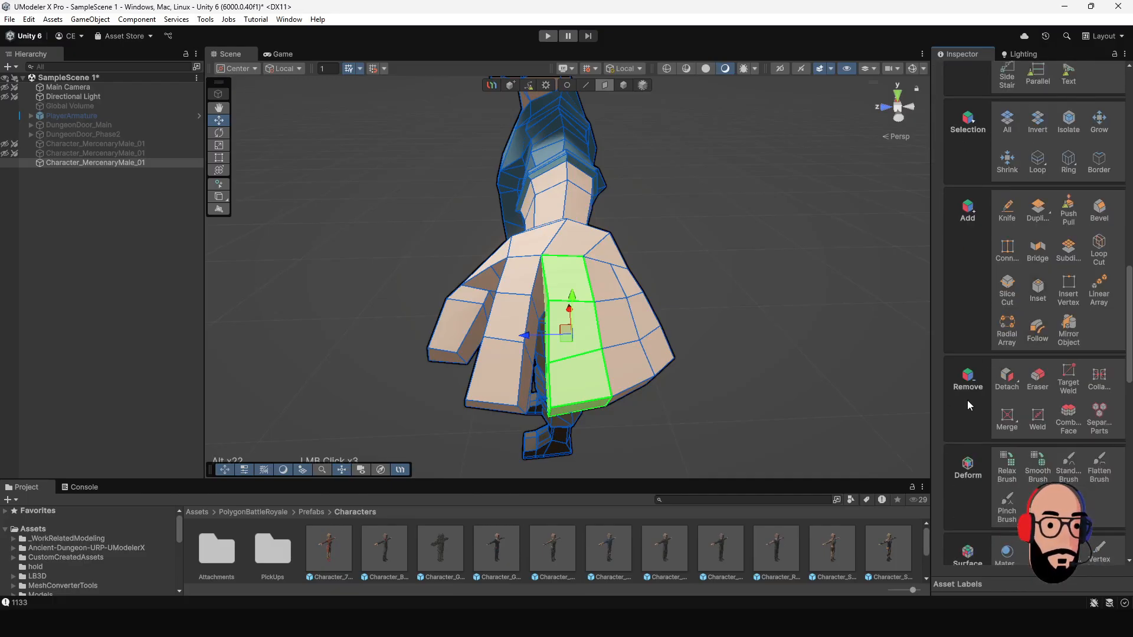
pyautogui.keyDown('alt'); pyautogui.click(1006, 382); pyautogui.keyUp('alt')
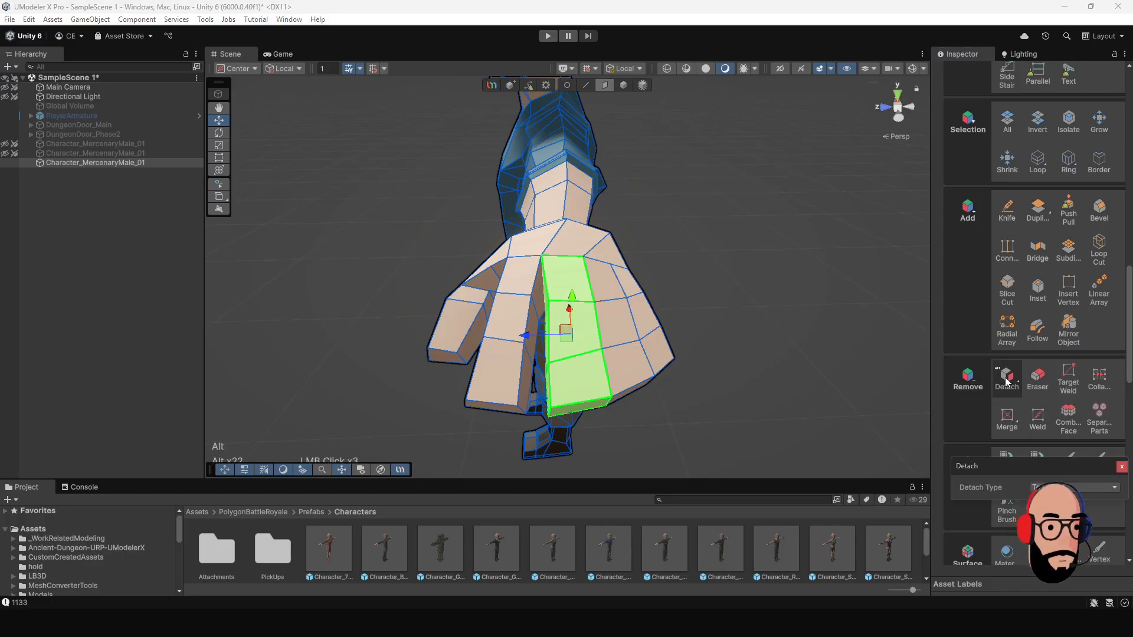
pyautogui.moveTo(1015, 464); pyautogui.dragTo(868, 257)
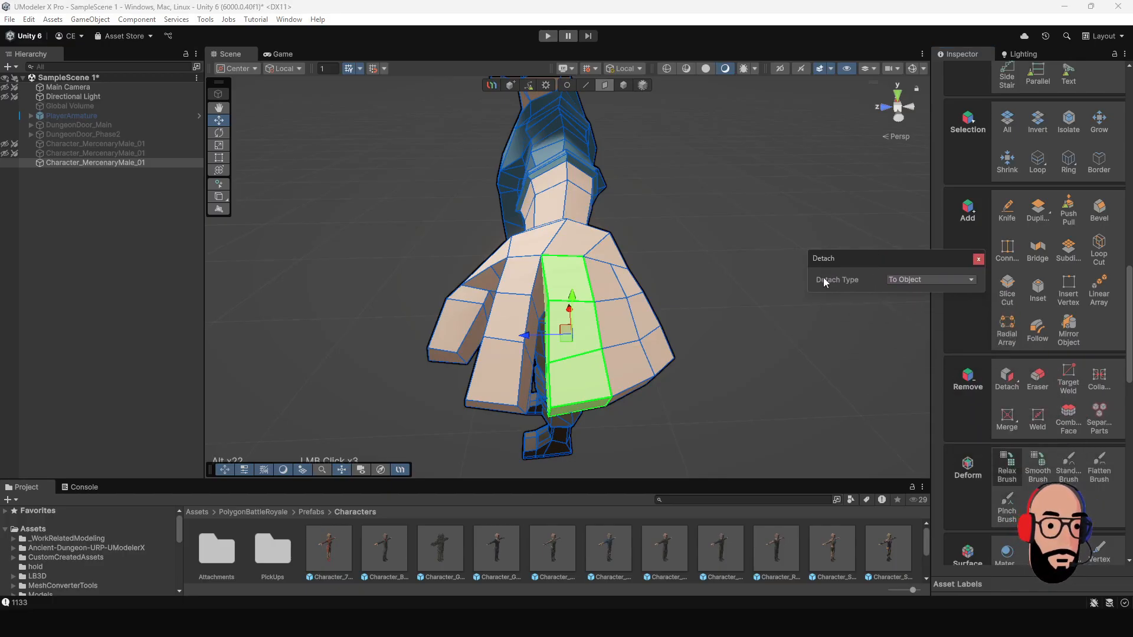
pyautogui.click(911, 278)
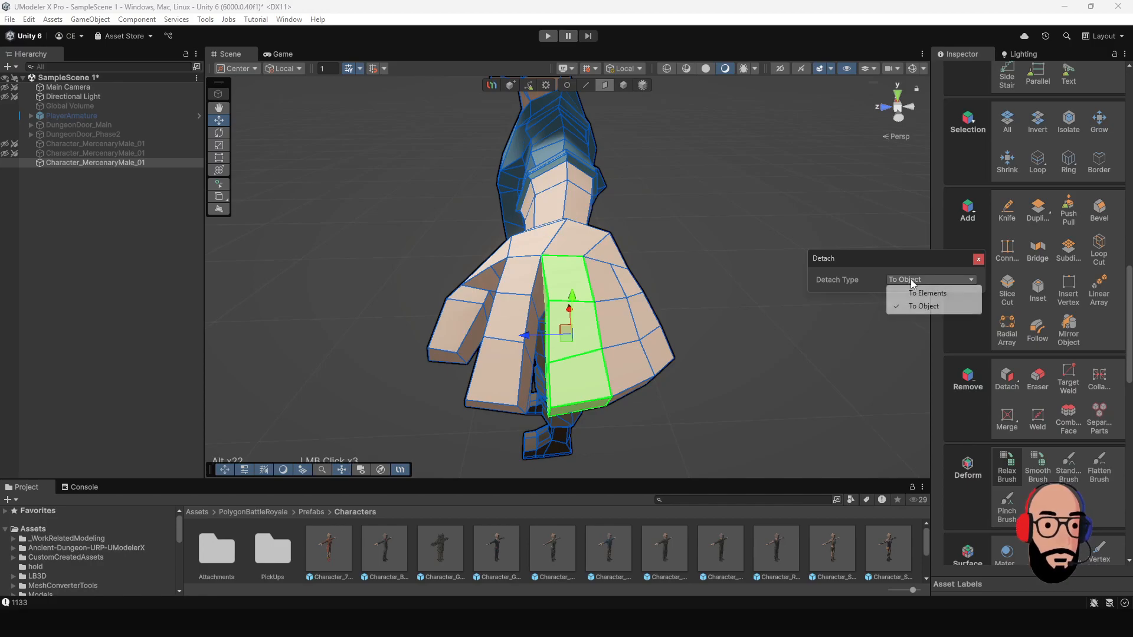
pyautogui.click(855, 278)
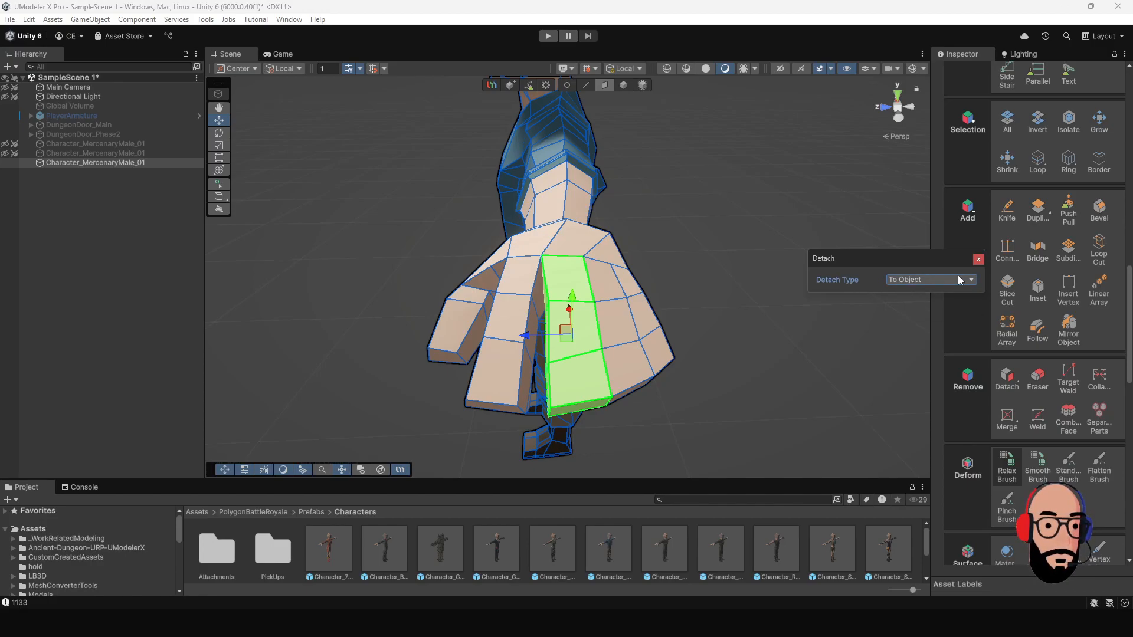
pyautogui.moveTo(925, 258); pyautogui.dragTo(858, 221)
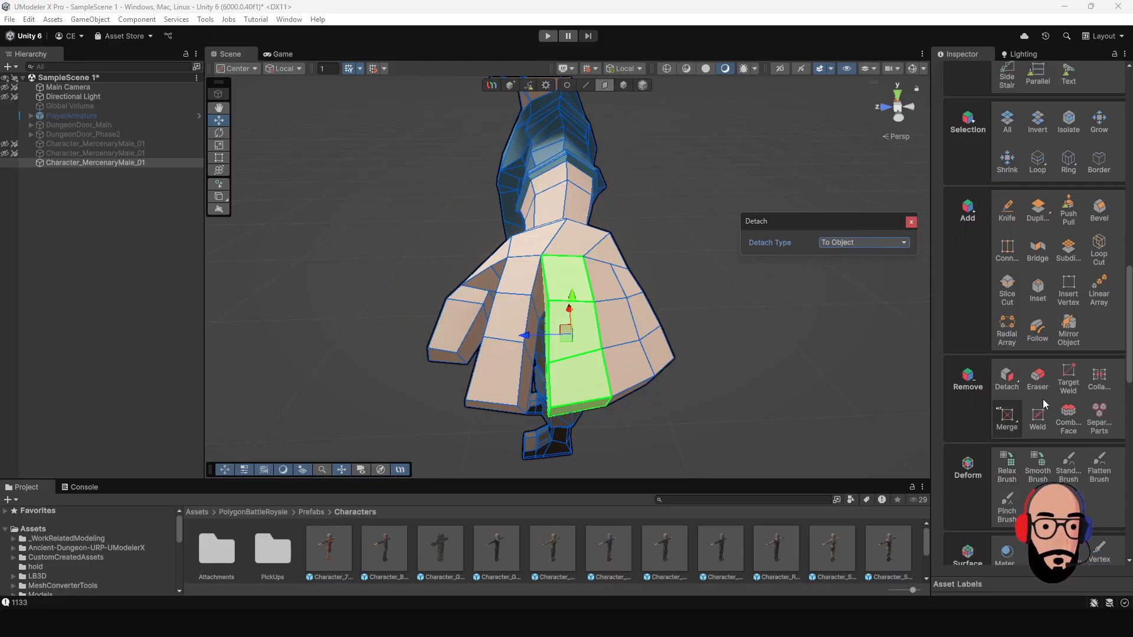
pyautogui.click(1005, 375)
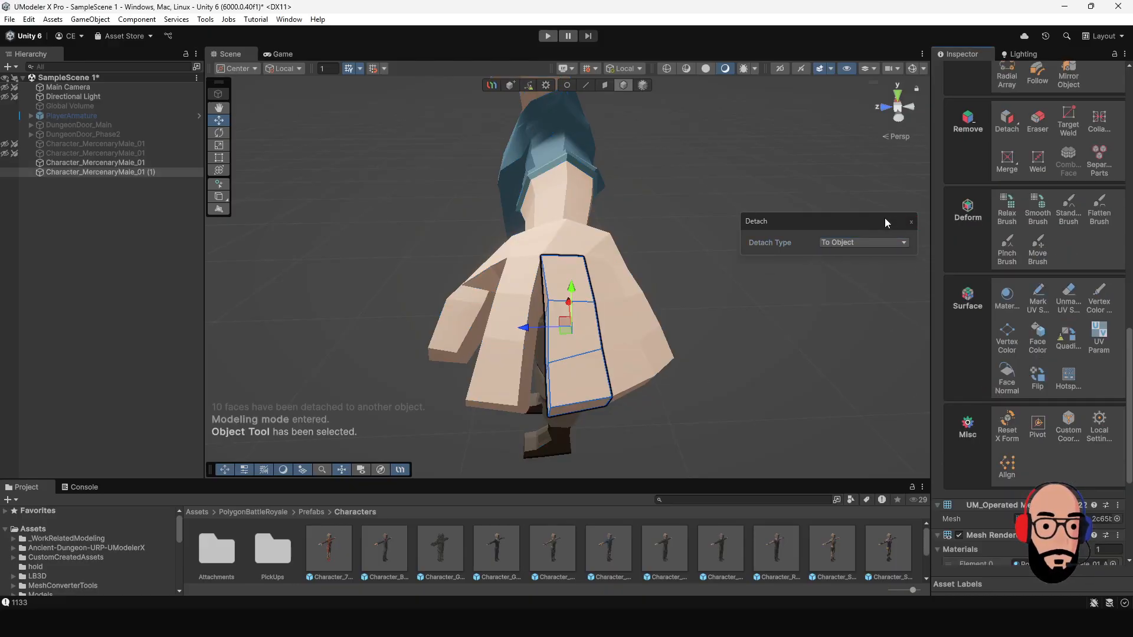
pyautogui.click(911, 222)
# Move the detached finger up, clear of the hand, and rename its object figner1.
pyautogui.keyDown('alt'); pyautogui.moveTo(626, 330); pyautogui.dragTo(597, 197); pyautogui.keyUp('alt')
pyautogui.keyDown('alt'); pyautogui.moveTo(732, 224); pyautogui.dragTo(158, 211); pyautogui.keyUp('alt')
pyautogui.click(138, 173)
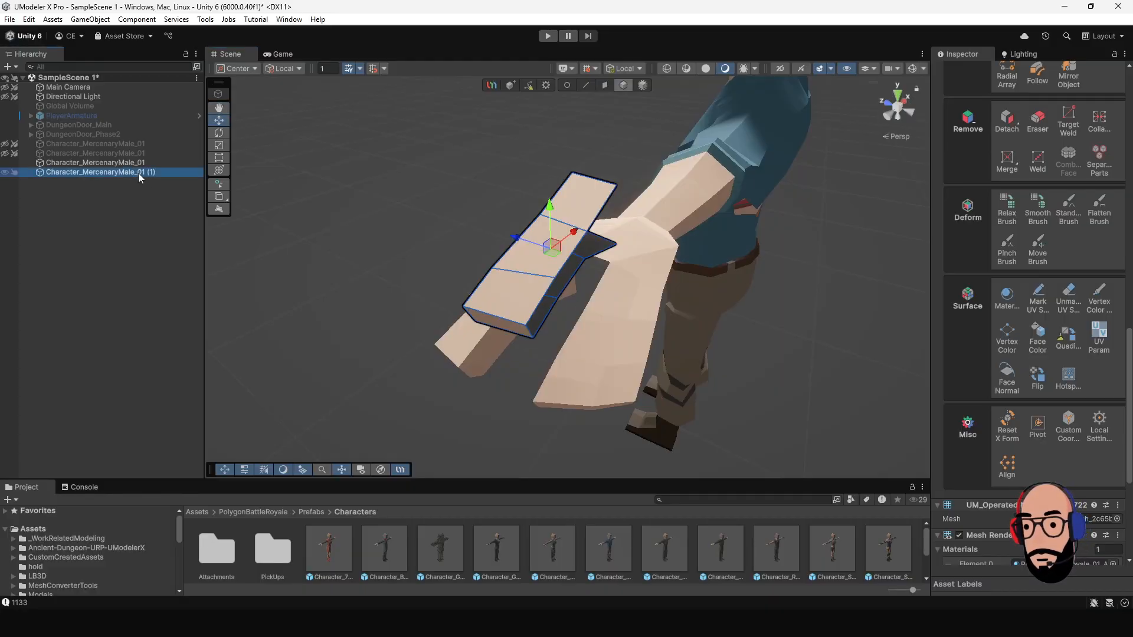
pyautogui.click(138, 172)
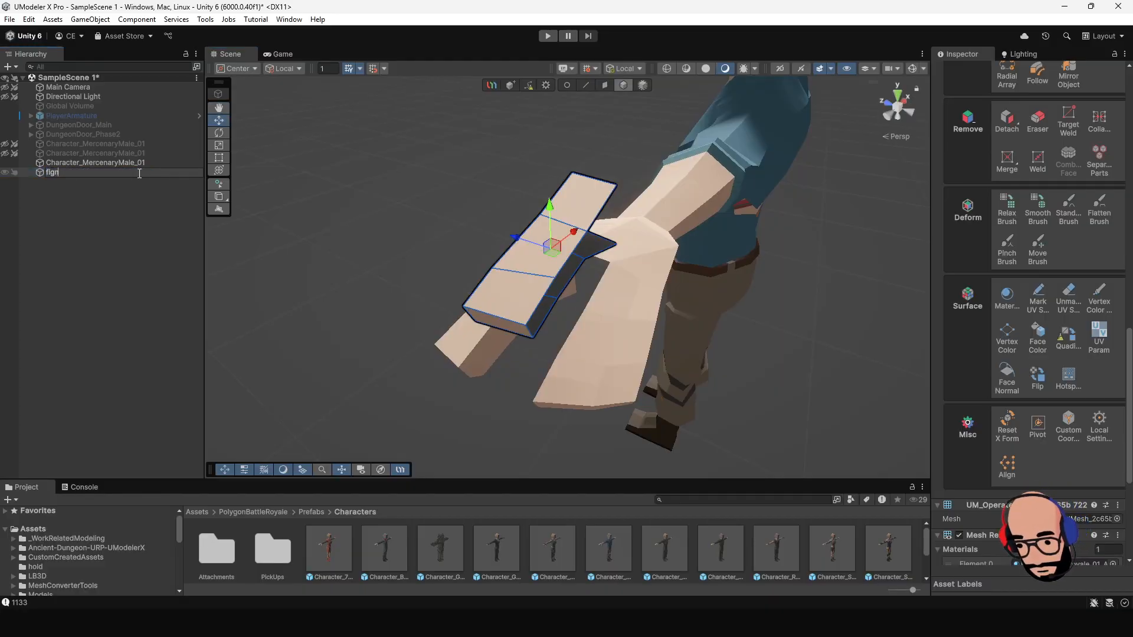
pyautogui.write('figner')
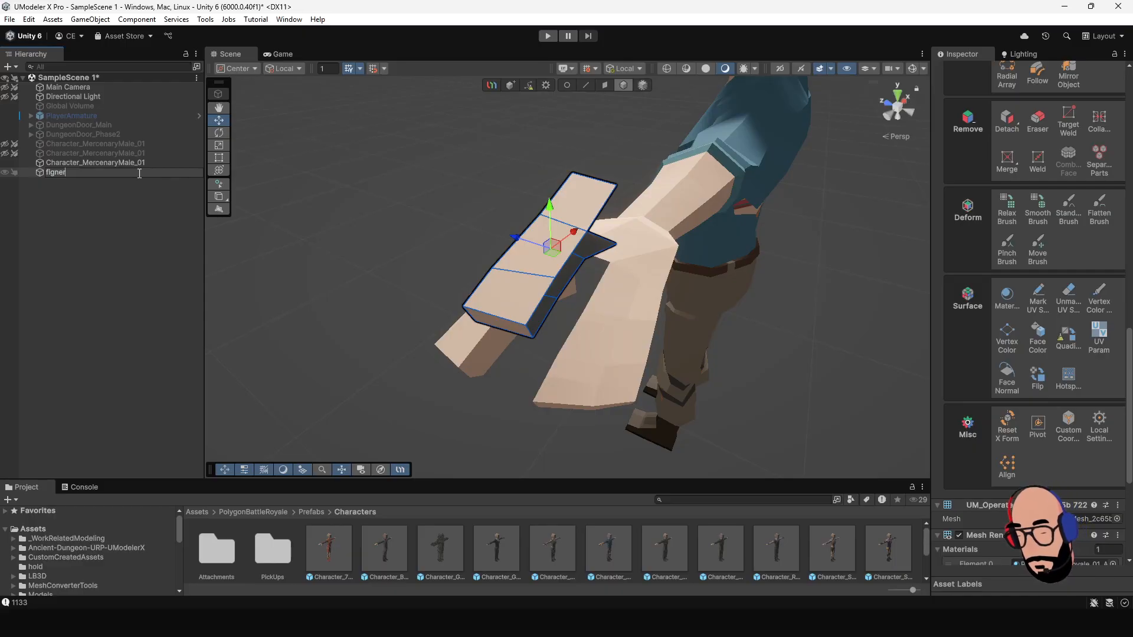
pyautogui.write('1')
pyautogui.press('Return')
# Select the ring finger's top, side, tip and underside faces on the character's left hand in face mode.
pyautogui.keyDown('alt'); pyautogui.moveTo(785, 261); pyautogui.dragTo(529, 260); pyautogui.keyUp('alt')
pyautogui.click(596, 320)
pyautogui.moveTo(596, 319)
pyautogui.keyDown('alt'); pyautogui.mouseDown()
pyautogui.moveTo(658, 299)
pyautogui.moveTo(550, 359)
pyautogui.moveTo(605, 316)
pyautogui.mouseUp(); pyautogui.keyUp('alt')
pyautogui.click(608, 305)
pyautogui.click(596, 338)
pyautogui.keyDown('alt'); pyautogui.moveTo(570, 377); pyautogui.dragTo(644, 275); pyautogui.keyUp('alt')
pyautogui.keyDown('shift'); pyautogui.click(642, 313); pyautogui.keyUp('shift')
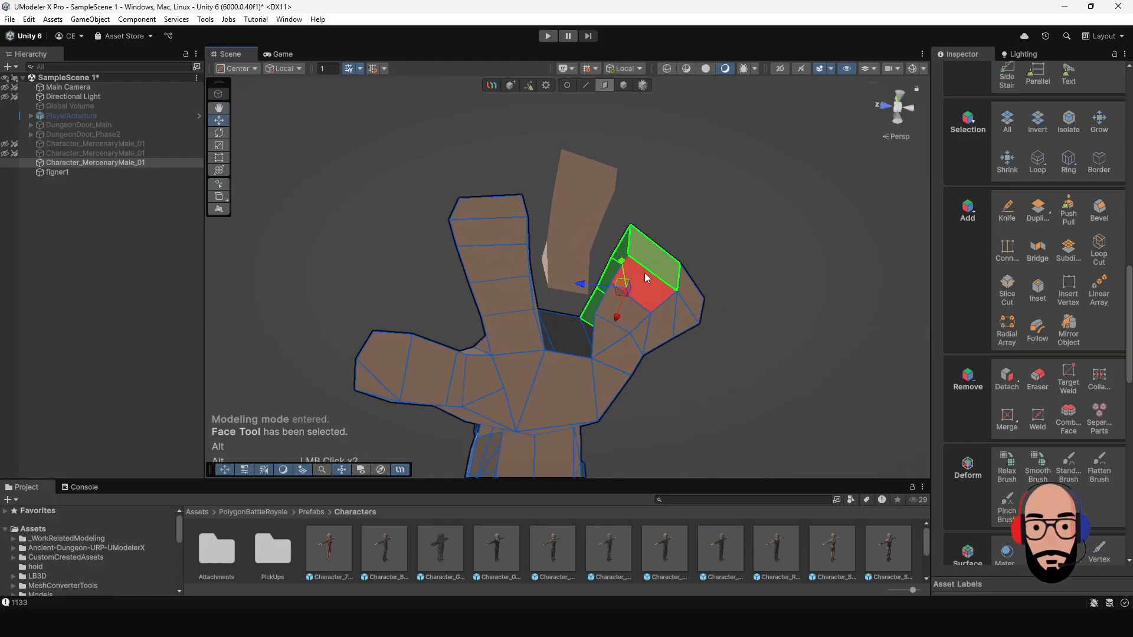
pyautogui.keyDown('shift'); pyautogui.click(643, 298); pyautogui.keyUp('shift')
pyautogui.keyDown('shift'); pyautogui.click(619, 303); pyautogui.keyUp('shift')
pyautogui.keyDown('shift'); pyautogui.click(607, 329); pyautogui.keyUp('shift')
pyautogui.keyDown('alt'); pyautogui.moveTo(665, 322); pyautogui.dragTo(737, 356); pyautogui.keyUp('alt')
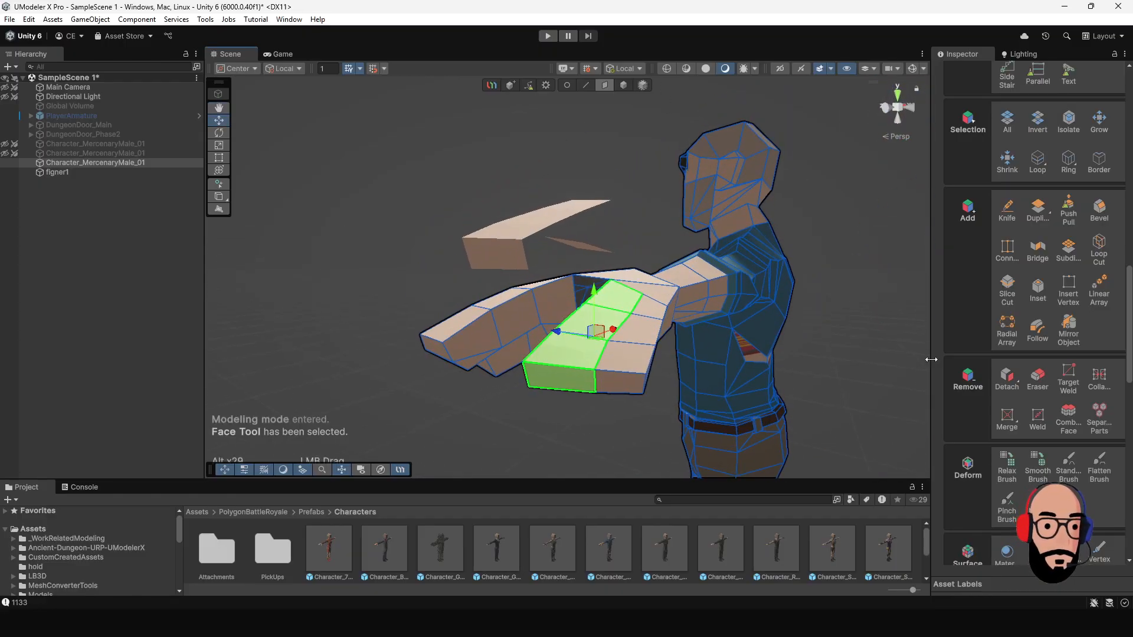
# Detach the selected ring finger faces into a separate object and move it up beside the detached middle finger.
pyautogui.click(1010, 381)
pyautogui.scroll(-5, 1019, 407)
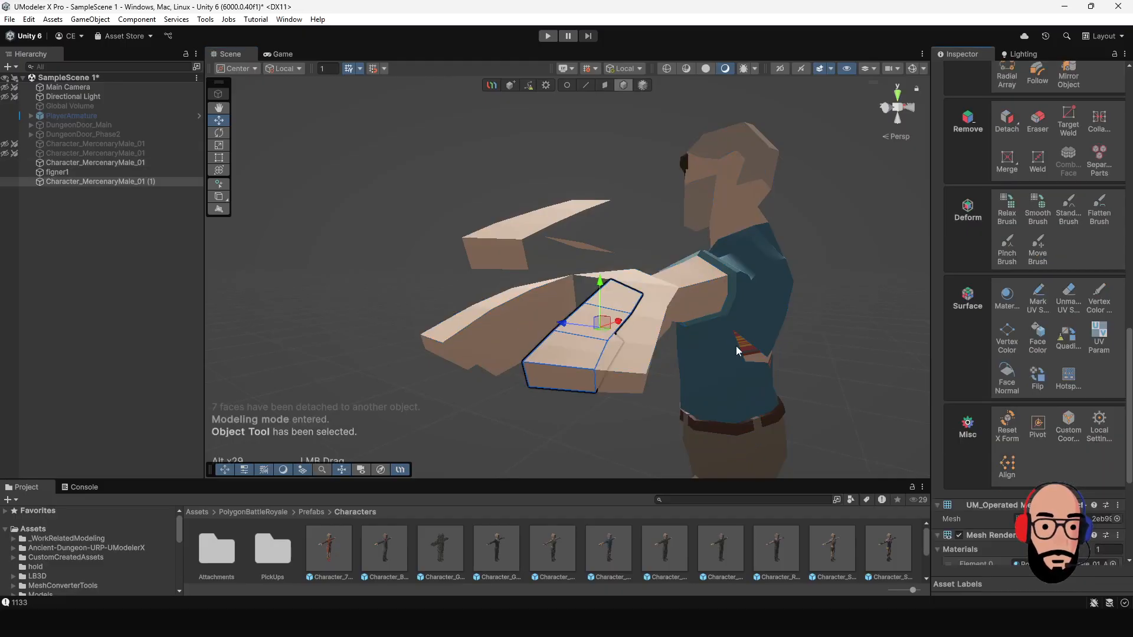
pyautogui.moveTo(606, 281); pyautogui.dragTo(760, 353)
# Bridge the opposite upper and lower edges at the tip segment of the little finger's open inner side.
pyautogui.click(681, 331)
pyautogui.keyDown('alt'); pyautogui.moveTo(663, 360); pyautogui.dragTo(612, 312); pyautogui.keyUp('alt')
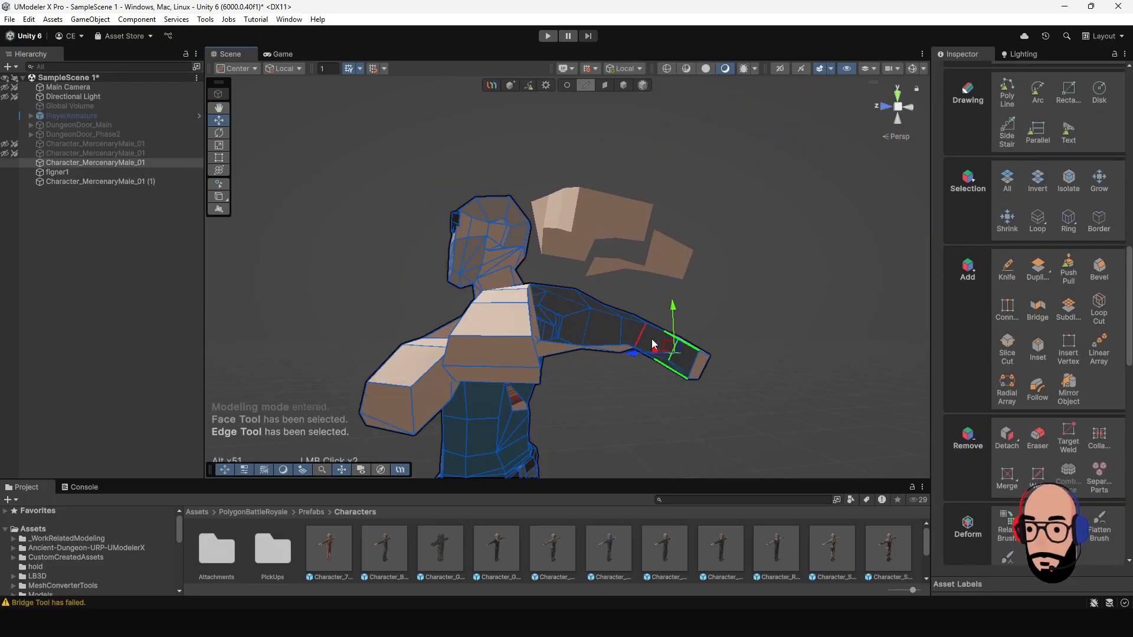
pyautogui.keyDown('alt'); pyautogui.moveTo(652, 340); pyautogui.dragTo(712, 266); pyautogui.keyUp('alt')
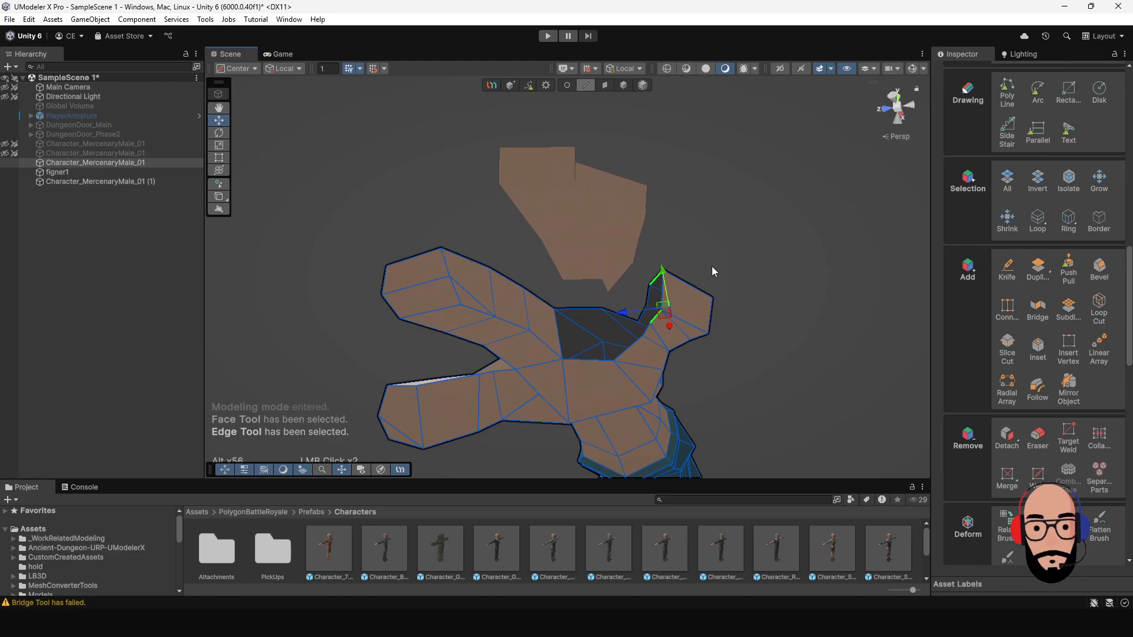
pyautogui.keyDown('alt'); pyautogui.moveTo(600, 264); pyautogui.dragTo(694, 303); pyautogui.keyUp('alt')
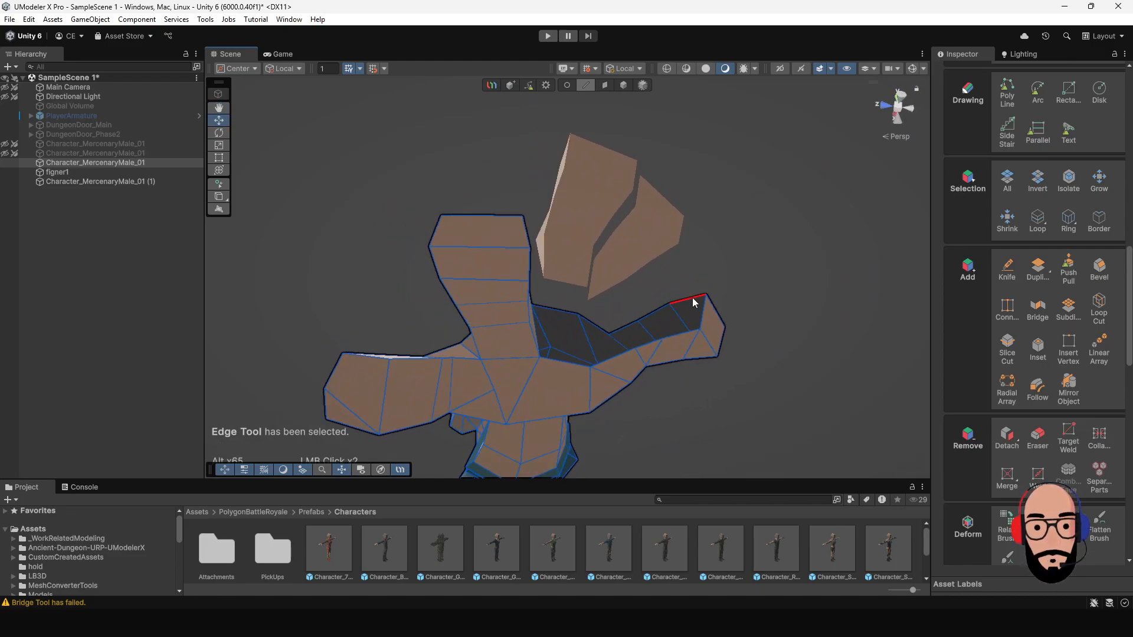
pyautogui.keyDown('shift'); pyautogui.click(683, 338); pyautogui.keyUp('shift')
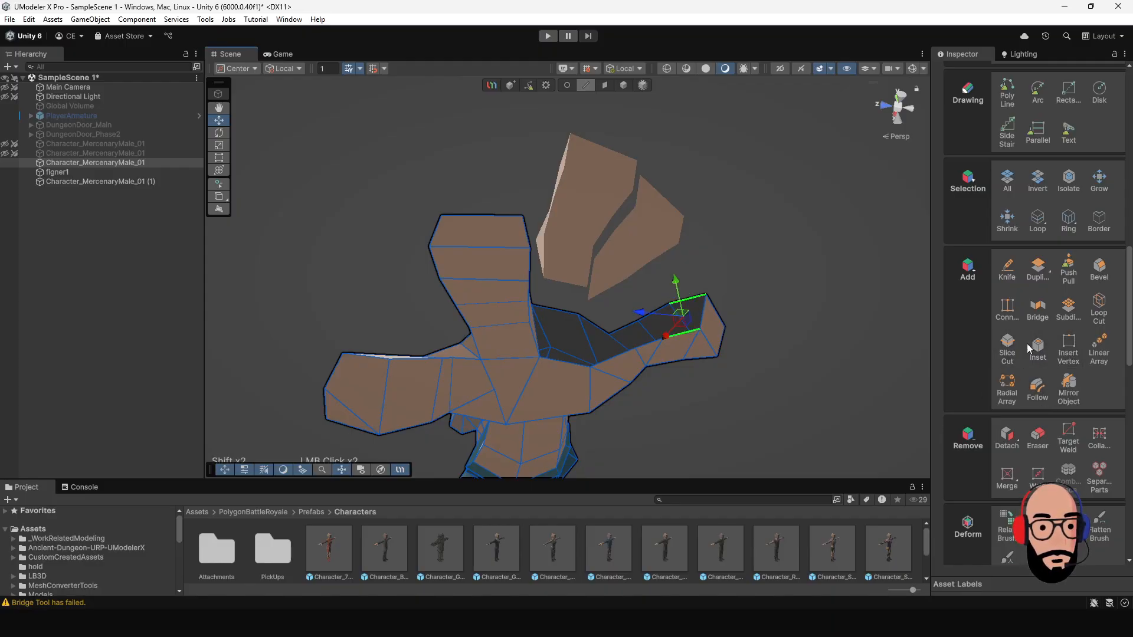
pyautogui.keyDown('alt'); pyautogui.moveTo(873, 324); pyautogui.dragTo(669, 420); pyautogui.keyUp('alt')
# Bridge the middle and base segments of the little finger's open inner side on the character's left hand.
pyautogui.keyDown('alt'); pyautogui.moveTo(676, 324); pyautogui.dragTo(682, 398, button='right'); pyautogui.keyUp('alt')
pyautogui.keyDown('alt'); pyautogui.moveTo(682, 399); pyautogui.dragTo(698, 334); pyautogui.keyUp('alt')
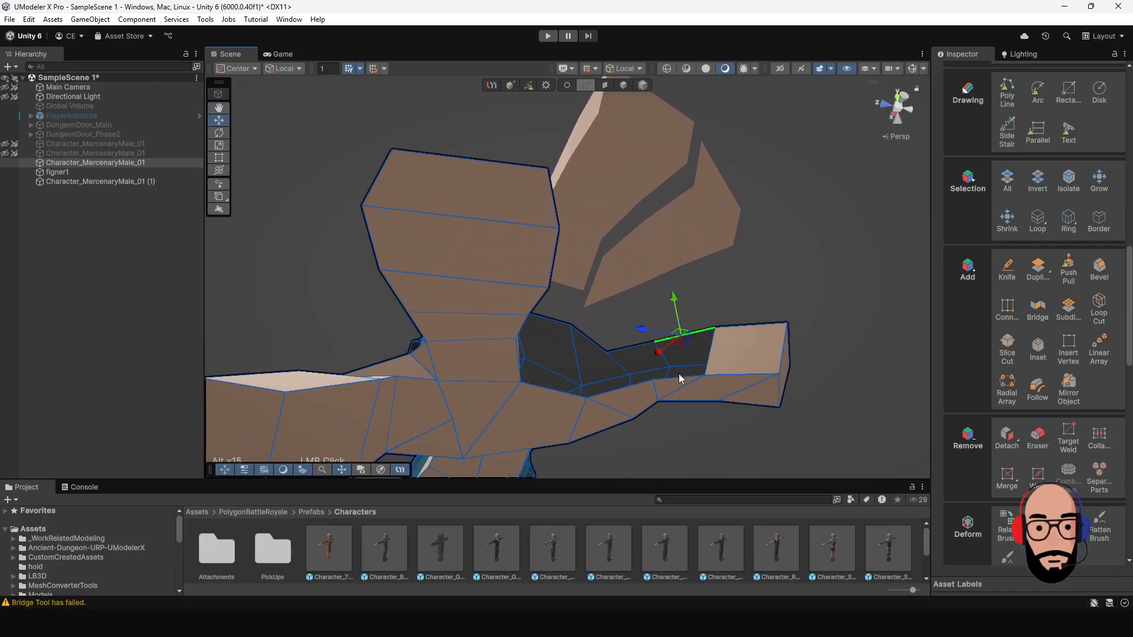
pyautogui.click(1038, 307)
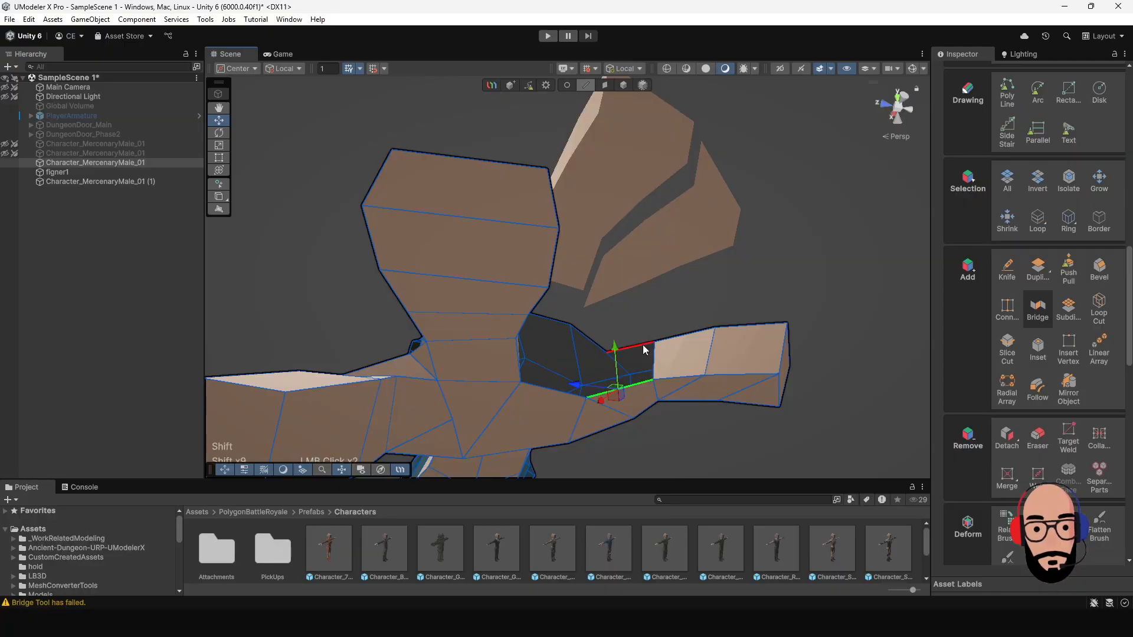
pyautogui.keyDown('alt'); pyautogui.moveTo(673, 342); pyautogui.dragTo(686, 380); pyautogui.keyUp('alt')
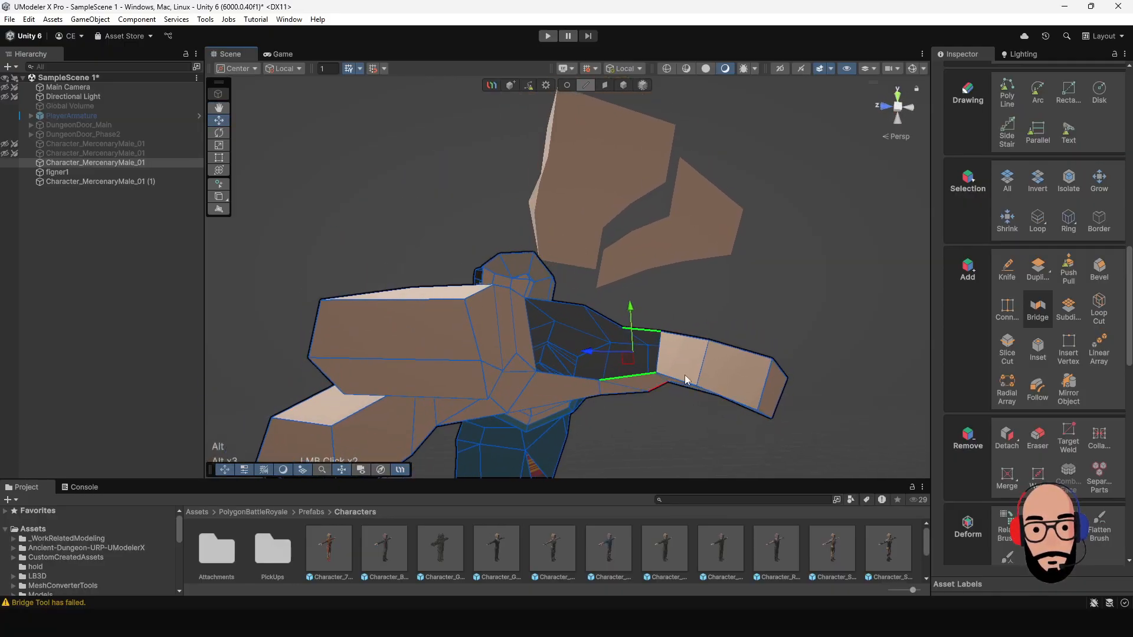
pyautogui.click(1037, 310)
# Select the detached ring finger and bridge its open side's upper and lower edges at the tip segment.
pyautogui.keyDown('alt'); pyautogui.moveTo(741, 321); pyautogui.dragTo(520, 384); pyautogui.keyUp('alt')
pyautogui.keyDown('alt'); pyautogui.moveTo(519, 384); pyautogui.dragTo(581, 302, button='right'); pyautogui.keyUp('alt')
pyautogui.keyDown('alt'); pyautogui.moveTo(580, 302); pyautogui.dragTo(625, 318); pyautogui.keyUp('alt')
pyautogui.keyDown('alt'); pyautogui.moveTo(625, 318); pyautogui.dragTo(678, 399, button='right'); pyautogui.keyUp('alt')
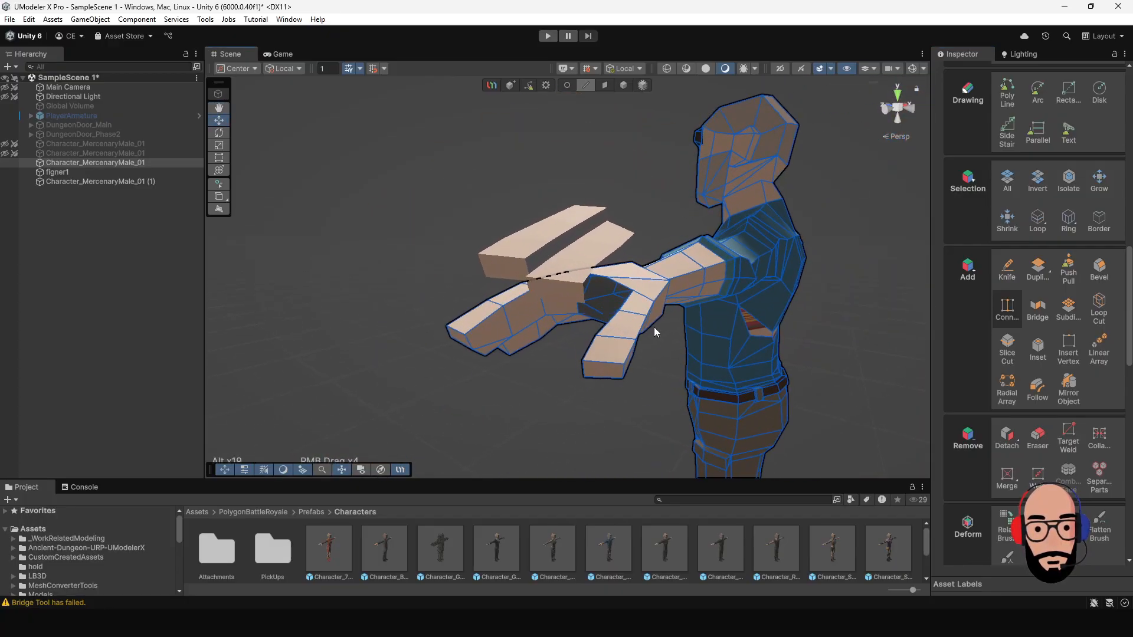
pyautogui.click(625, 85)
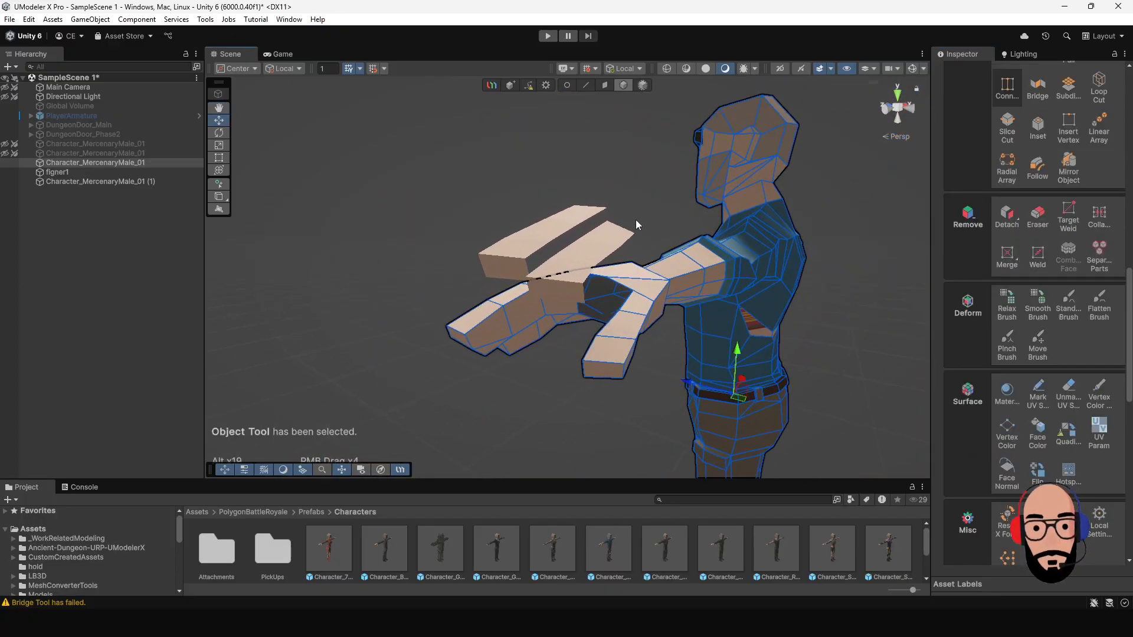
pyautogui.click(616, 236)
pyautogui.keyDown('alt'); pyautogui.moveTo(573, 305); pyautogui.dragTo(632, 240); pyautogui.keyUp('alt')
pyautogui.click(584, 85)
pyautogui.click(570, 211)
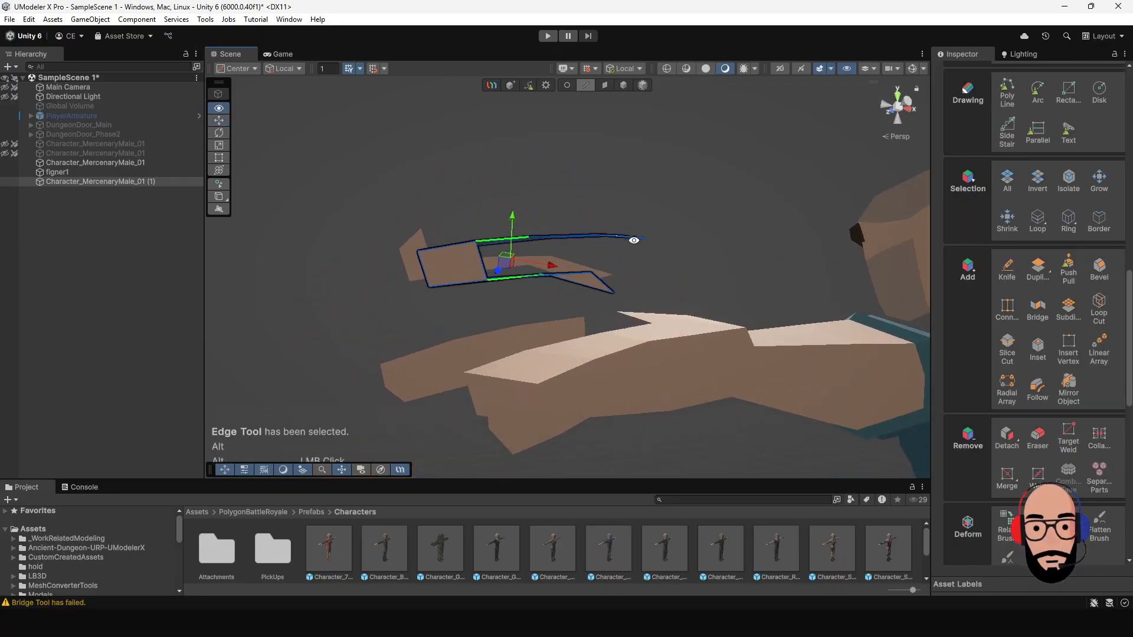
pyautogui.click(1037, 309)
# Bridge the middle and base segments on the same open side of the detached ring finger.
pyautogui.click(544, 236)
pyautogui.keyDown('shift'); pyautogui.click(559, 274); pyautogui.keyUp('shift')
pyautogui.click(1037, 310)
pyautogui.keyDown('alt'); pyautogui.moveTo(744, 255); pyautogui.dragTo(629, 304); pyautogui.keyUp('alt')
pyautogui.click(617, 253)
pyautogui.keyDown('shift'); pyautogui.click(582, 298); pyautogui.keyUp('shift')
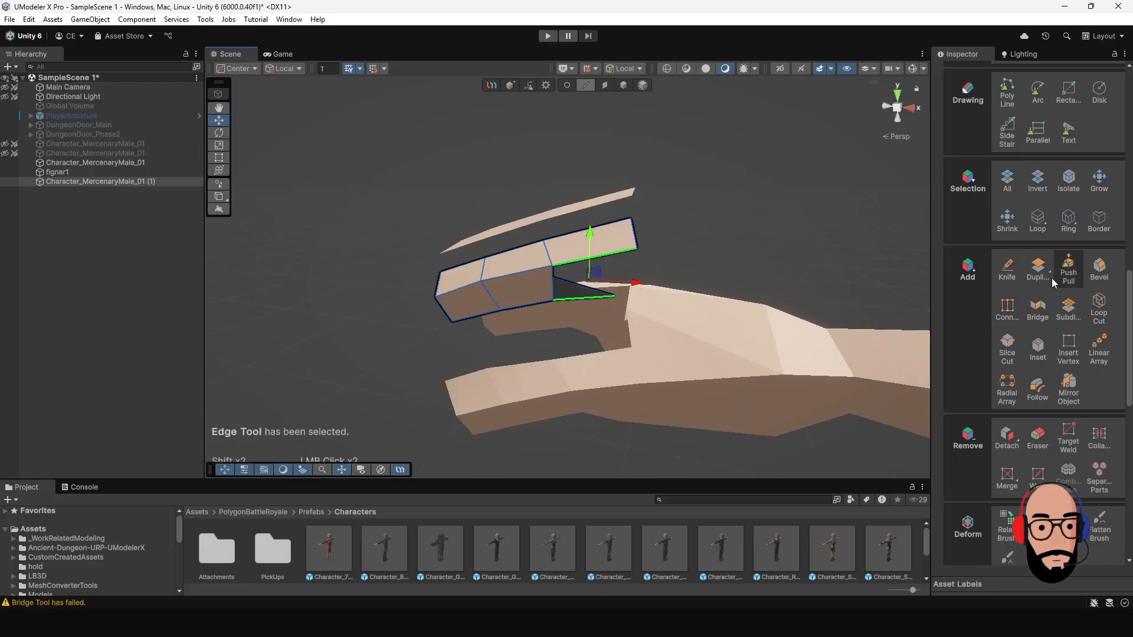
pyautogui.click(1037, 308)
# Raise the detached ring finger in object mode, clear of the detached middle finger.
pyautogui.keyDown('alt'); pyautogui.moveTo(440, 222); pyautogui.dragTo(479, 305); pyautogui.keyUp('alt')
pyautogui.click(625, 85)
pyautogui.scroll(-3, 625, 244)
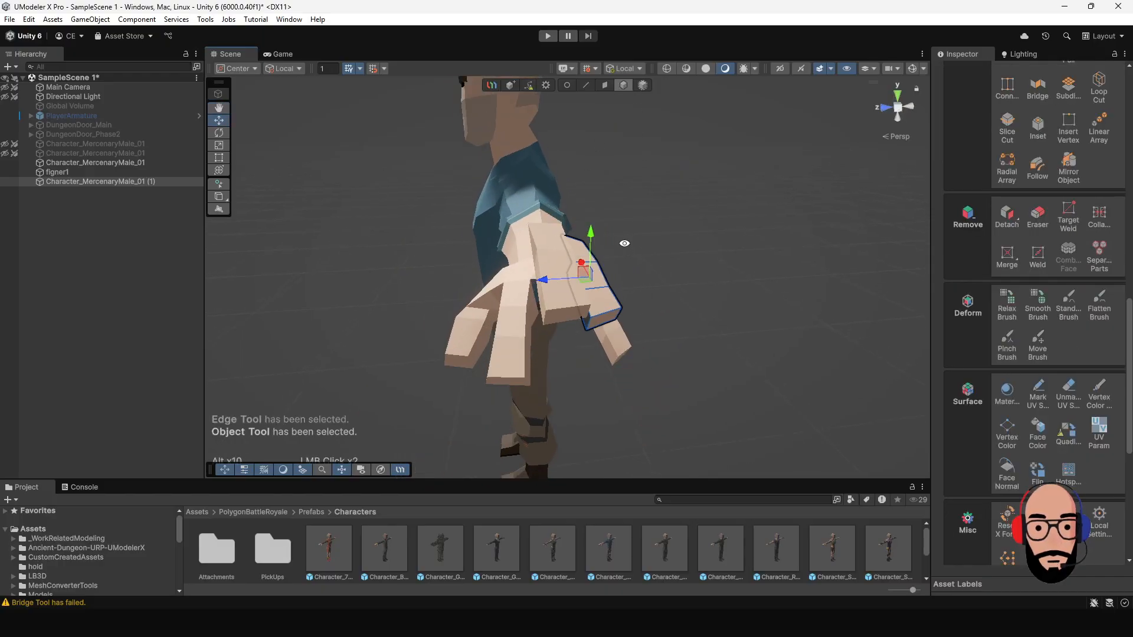
pyautogui.moveTo(597, 233); pyautogui.dragTo(645, 223)
# Bridge the upper and lower edges of the base segment on the detached ring finger's opposite open side.
pyautogui.click(587, 86)
pyautogui.scroll(2, 561, 203)
pyautogui.keyDown('alt'); pyautogui.moveTo(561, 203); pyautogui.dragTo(548, 329); pyautogui.keyUp('alt')
pyautogui.click(564, 304)
pyautogui.keyDown('shift'); pyautogui.click(571, 344); pyautogui.keyUp('shift')
pyautogui.keyDown('alt'); pyautogui.moveTo(655, 353); pyautogui.dragTo(744, 283); pyautogui.keyUp('alt')
pyautogui.click(1037, 312)
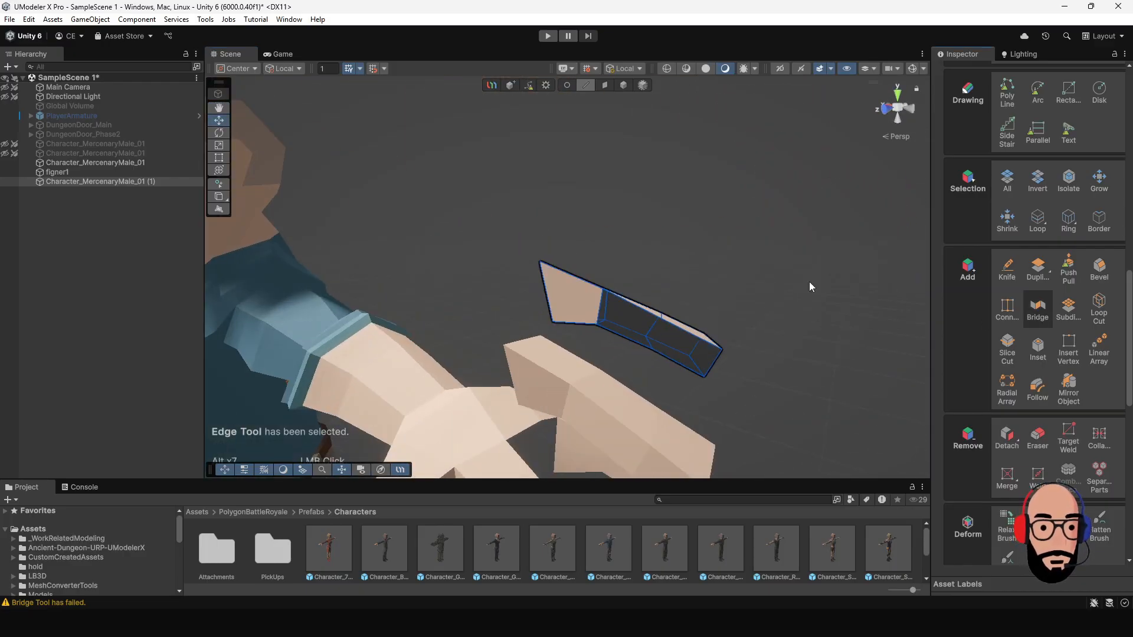
# Close the rest of the ring finger's opposite side by bridging its middle and tip segments.
pyautogui.click(617, 296)
pyautogui.keyDown('shift'); pyautogui.click(625, 337); pyautogui.keyUp('shift')
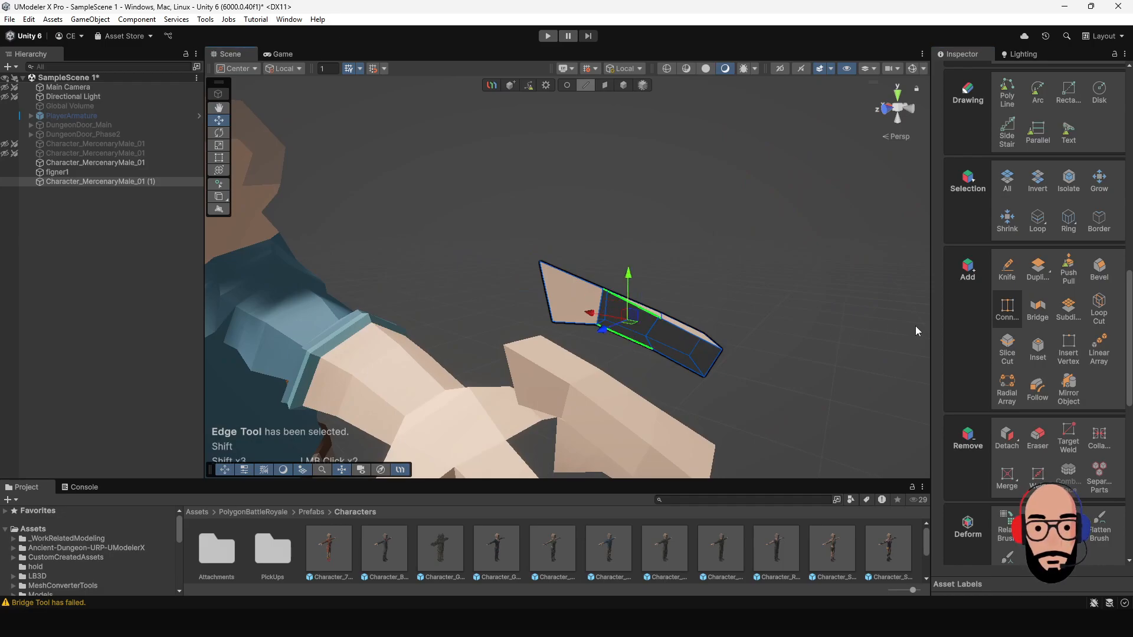
pyautogui.click(1037, 310)
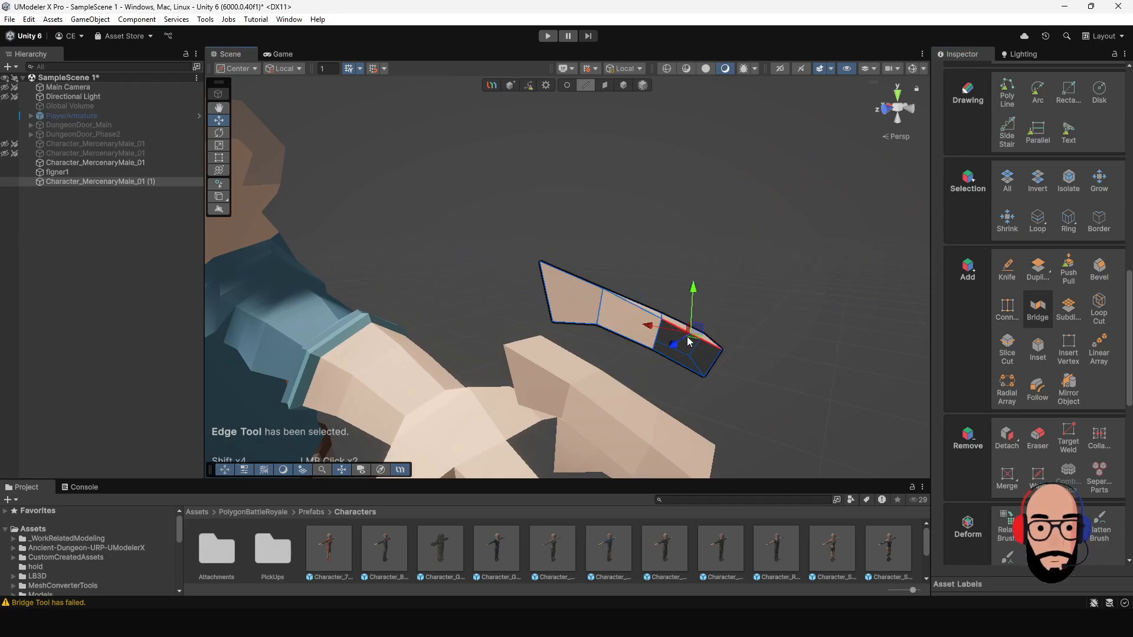
pyautogui.keyDown('shift'); pyautogui.click(680, 370); pyautogui.keyUp('shift')
pyautogui.click(1032, 314)
# Select figner1 and bridge the upper and lower edges of its open side at the tip segment.
pyautogui.keyDown('alt'); pyautogui.moveTo(799, 316); pyautogui.dragTo(600, 271, button='right'); pyautogui.keyUp('alt')
pyautogui.keyDown('alt'); pyautogui.moveTo(600, 270); pyautogui.dragTo(616, 245); pyautogui.keyUp('alt')
pyautogui.click(622, 88)
pyautogui.click(552, 332)
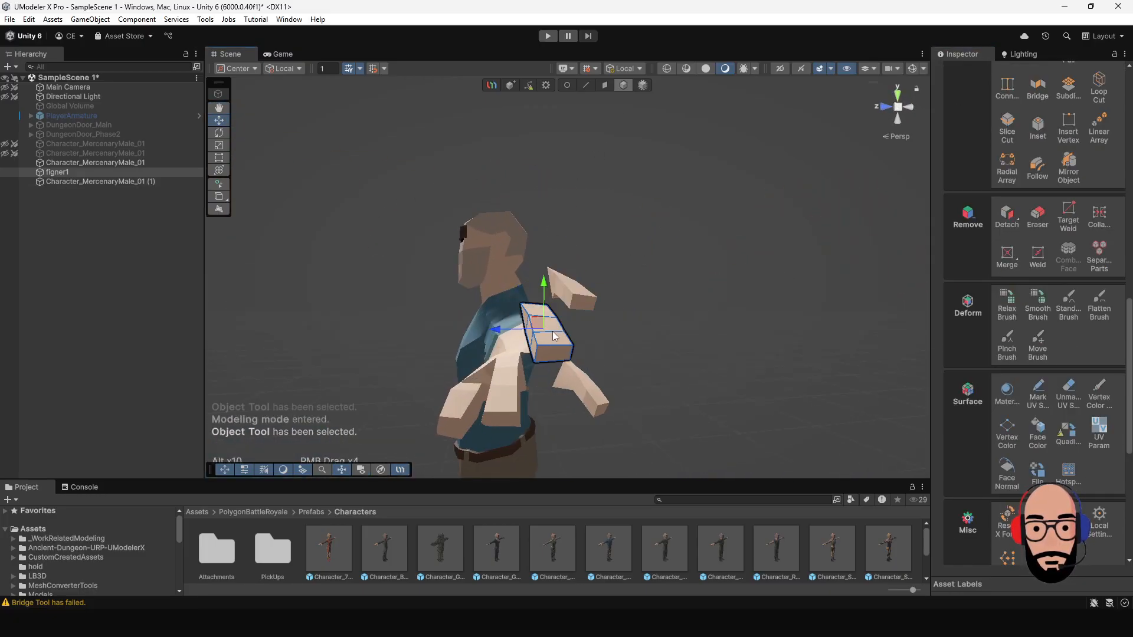
pyautogui.scroll(3, 567, 333)
pyautogui.keyDown('alt'); pyautogui.moveTo(580, 334); pyautogui.dragTo(502, 289); pyautogui.keyUp('alt')
pyautogui.click(586, 85)
pyautogui.keyDown('alt'); pyautogui.moveTo(575, 222); pyautogui.dragTo(447, 395); pyautogui.keyUp('alt')
pyautogui.keyDown('shift'); pyautogui.click(413, 396); pyautogui.keyUp('shift')
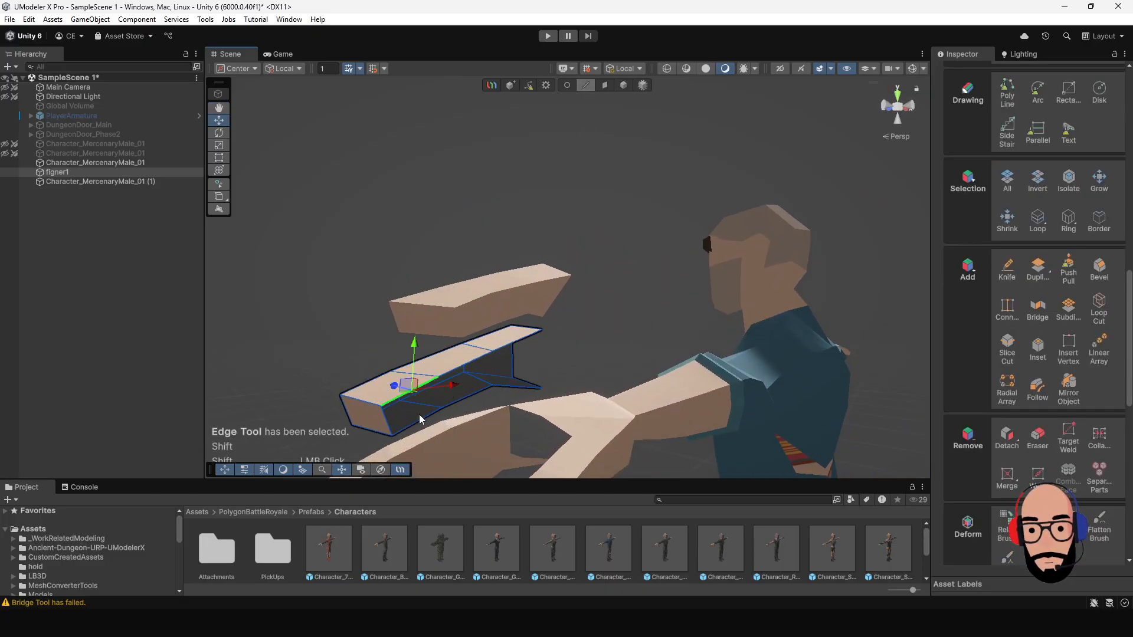
pyautogui.keyDown('shift'); pyautogui.click(546, 359); pyautogui.keyUp('shift')
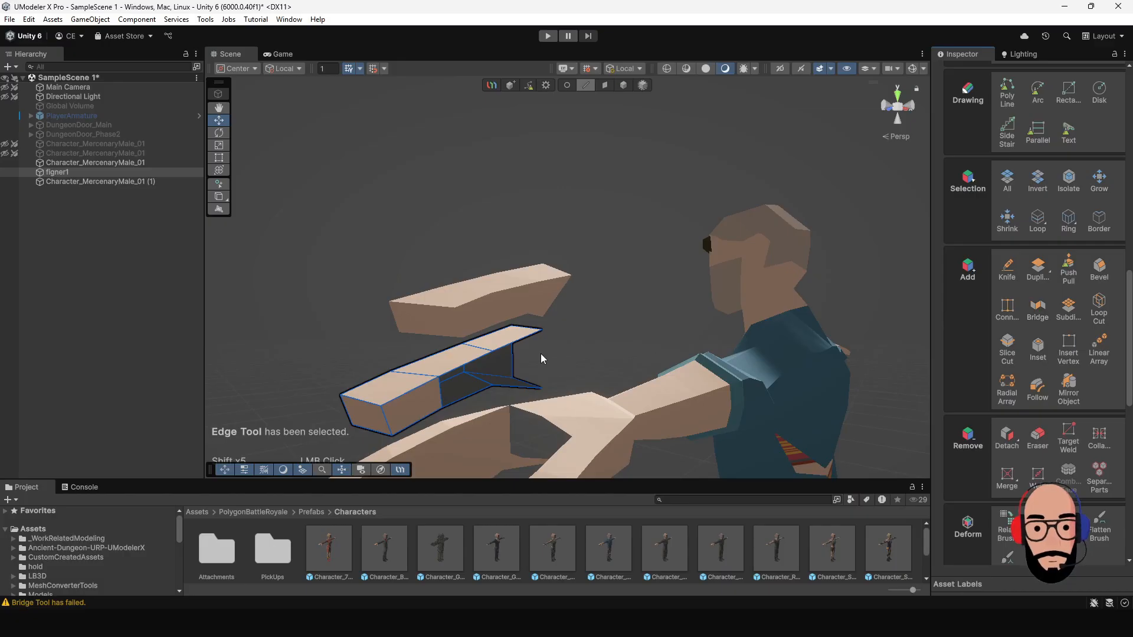
# Bridge the middle and base segments of figner1's open side.
pyautogui.click(486, 360)
pyautogui.keyDown('shift'); pyautogui.click(494, 391); pyautogui.keyUp('shift')
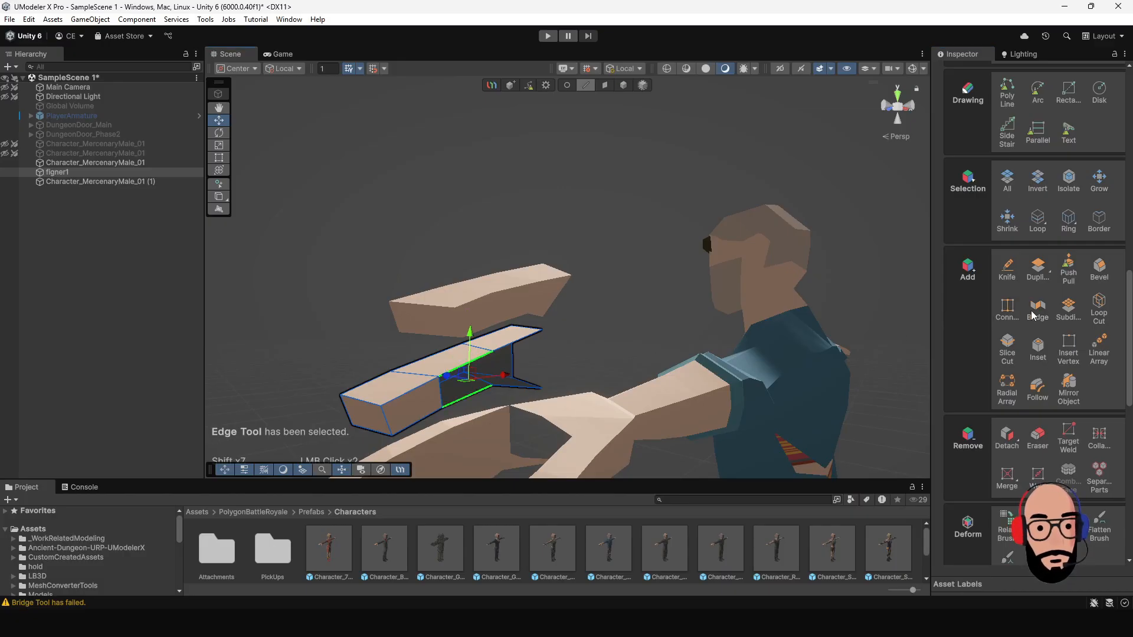
pyautogui.click(1032, 310)
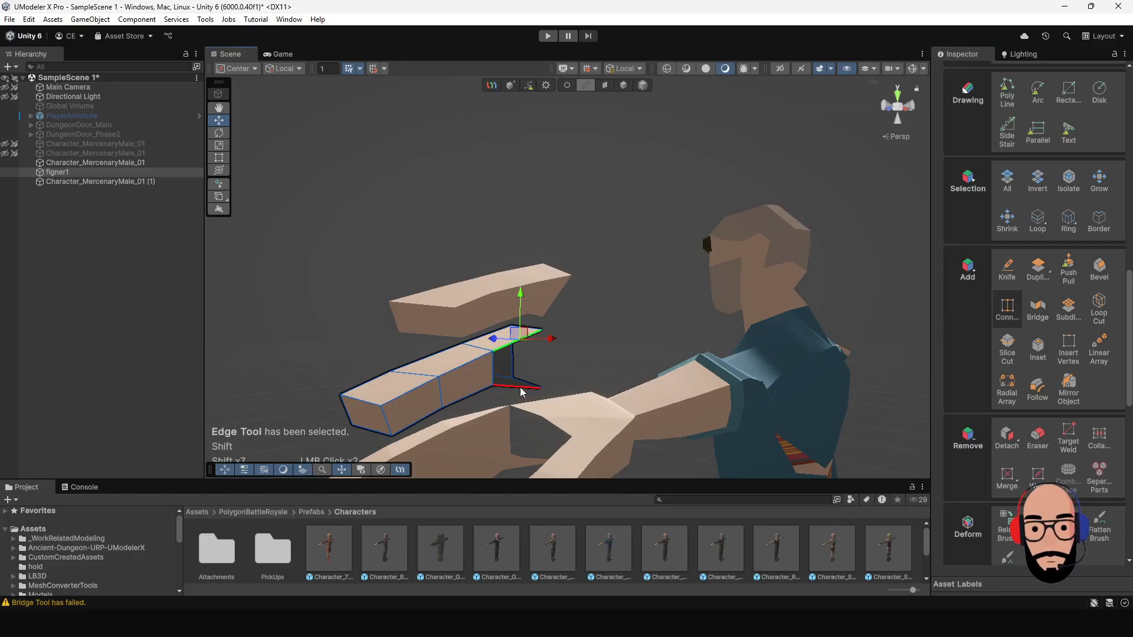
pyautogui.moveTo(572, 322); pyautogui.dragTo(809, 250, button='right')
# Lower figner1 in object mode into its place in the gap of the character's left hand.
pyautogui.keyDown('alt'); pyautogui.moveTo(810, 249); pyautogui.dragTo(613, 278); pyautogui.keyUp('alt')
pyautogui.click(623, 85)
pyautogui.keyDown('alt'); pyautogui.moveTo(560, 323); pyautogui.dragTo(667, 453); pyautogui.keyUp('alt')
pyautogui.scroll(5, 667, 452)
pyautogui.keyDown('alt'); pyautogui.moveTo(584, 352); pyautogui.dragTo(661, 348); pyautogui.keyUp('alt')
pyautogui.click(500, 313)
pyautogui.scroll(-5, 455, 354)
pyautogui.scroll(3, 608, 323)
pyautogui.scroll(3, 608, 324)
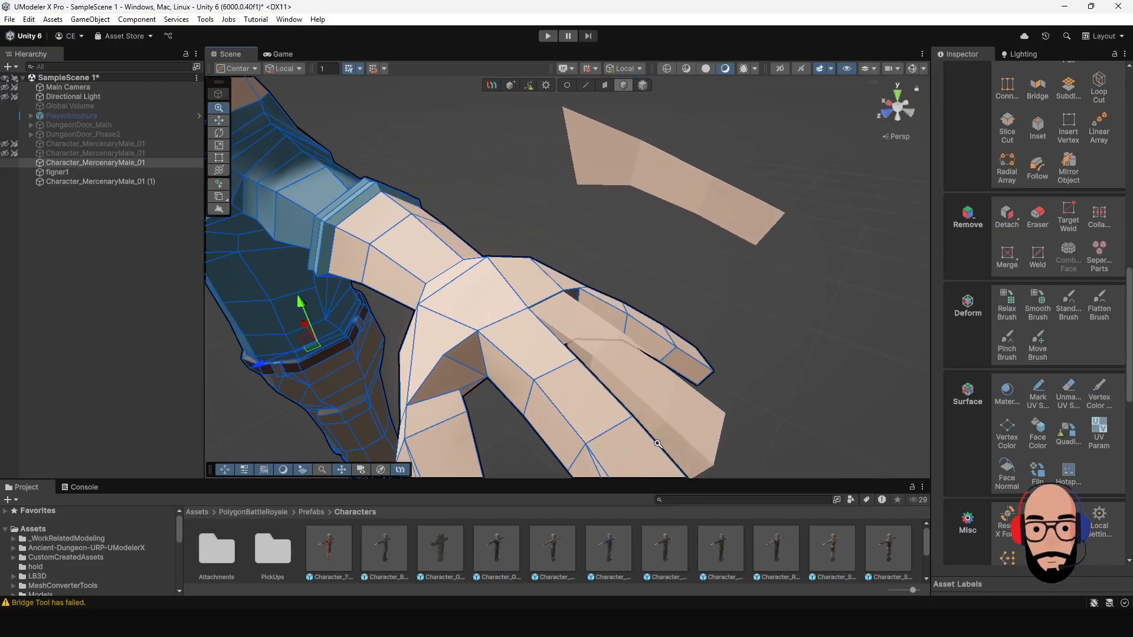
pyautogui.click(590, 324)
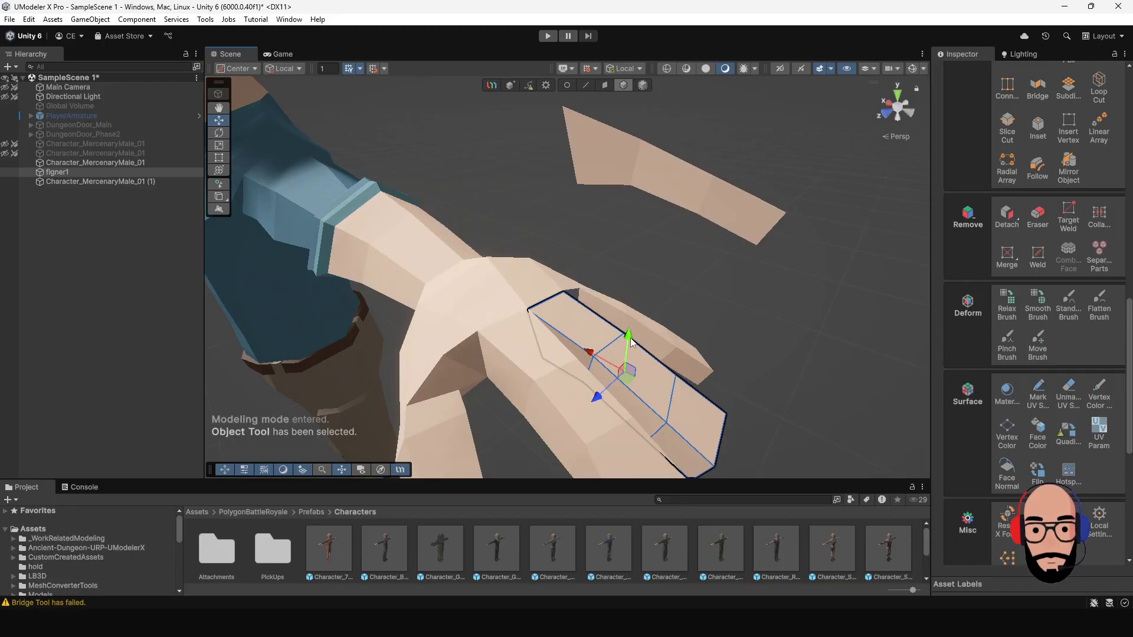
# Select the detached ring finger and lower it into the hand between figner1 and the little finger.
pyautogui.click(655, 192)
pyautogui.keyDown('alt'); pyautogui.moveTo(723, 273); pyautogui.dragTo(657, 275); pyautogui.keyUp('alt')
pyautogui.moveTo(659, 114); pyautogui.dragTo(625, 319)
pyautogui.keyDown('alt'); pyautogui.moveTo(710, 322); pyautogui.dragTo(476, 327); pyautogui.keyUp('alt')
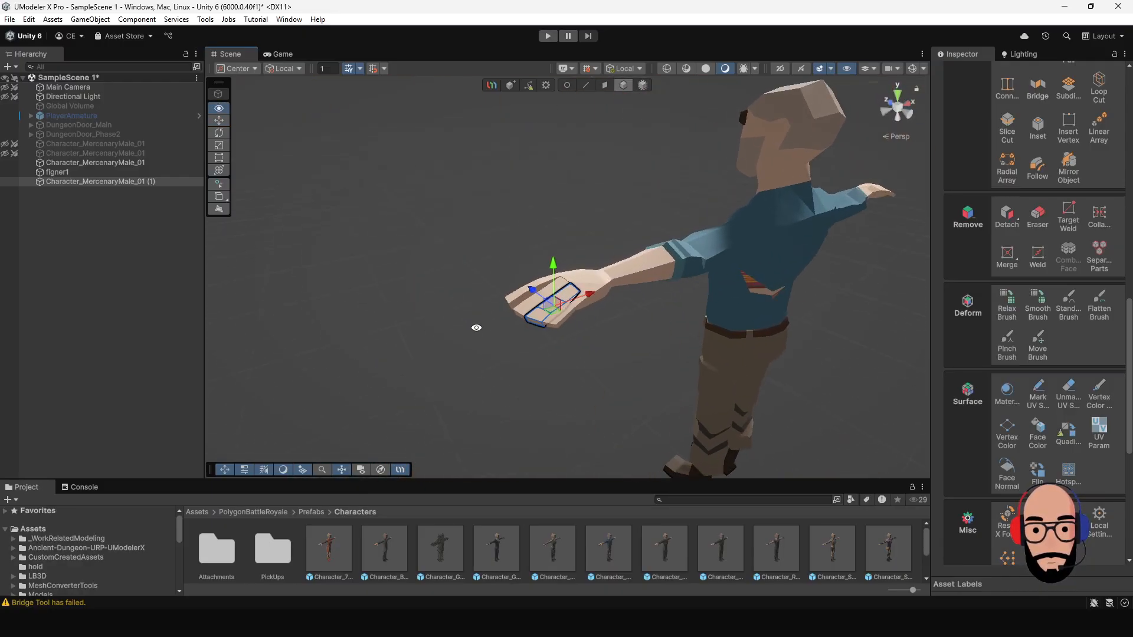
pyautogui.scroll(10, 614, 410)
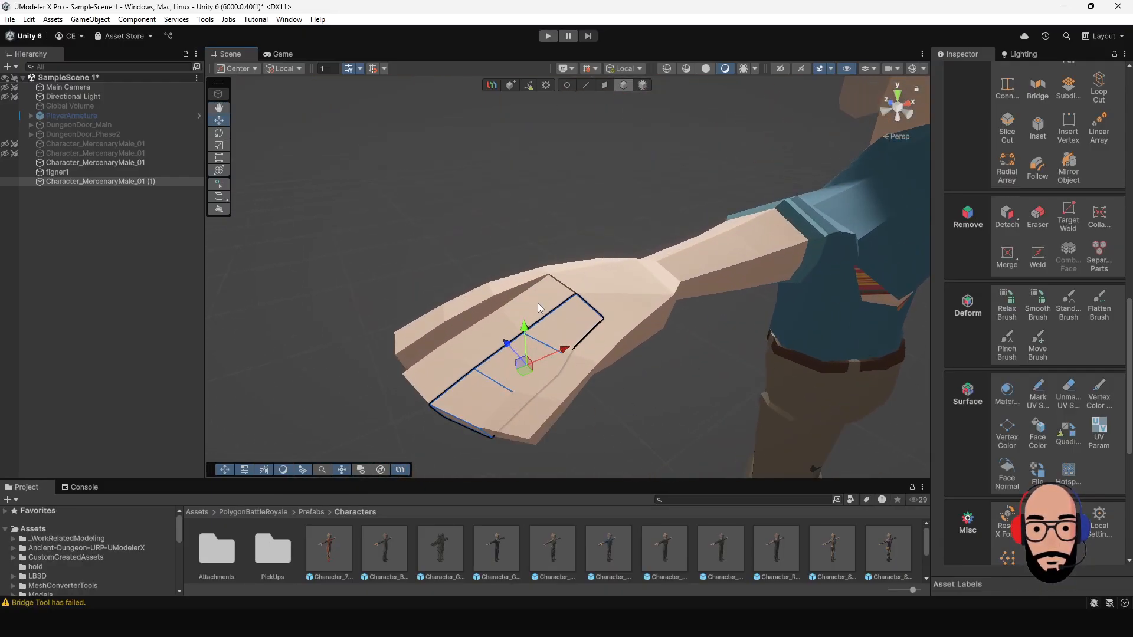
# Nudge figner1 slightly upward as a test, and move the detached ring finger down below the hand.
pyautogui.click(537, 304)
pyautogui.moveTo(491, 302)
pyautogui.mouseDown()
pyautogui.moveTo(485, 255)
pyautogui.moveTo(491, 297)
pyautogui.mouseUp()
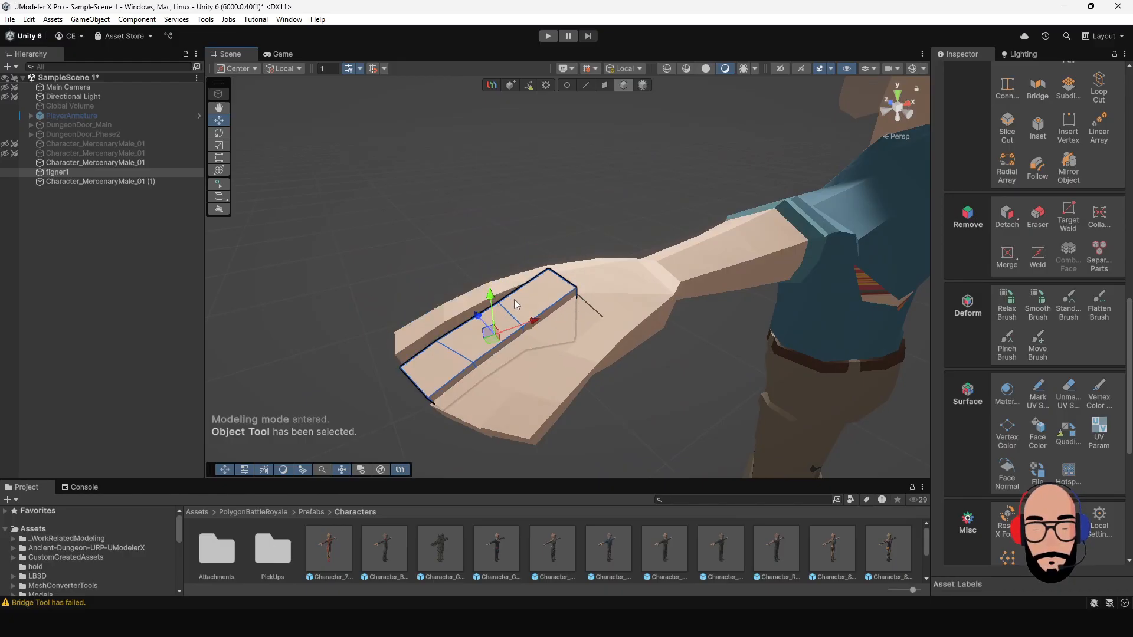
pyautogui.click(569, 323)
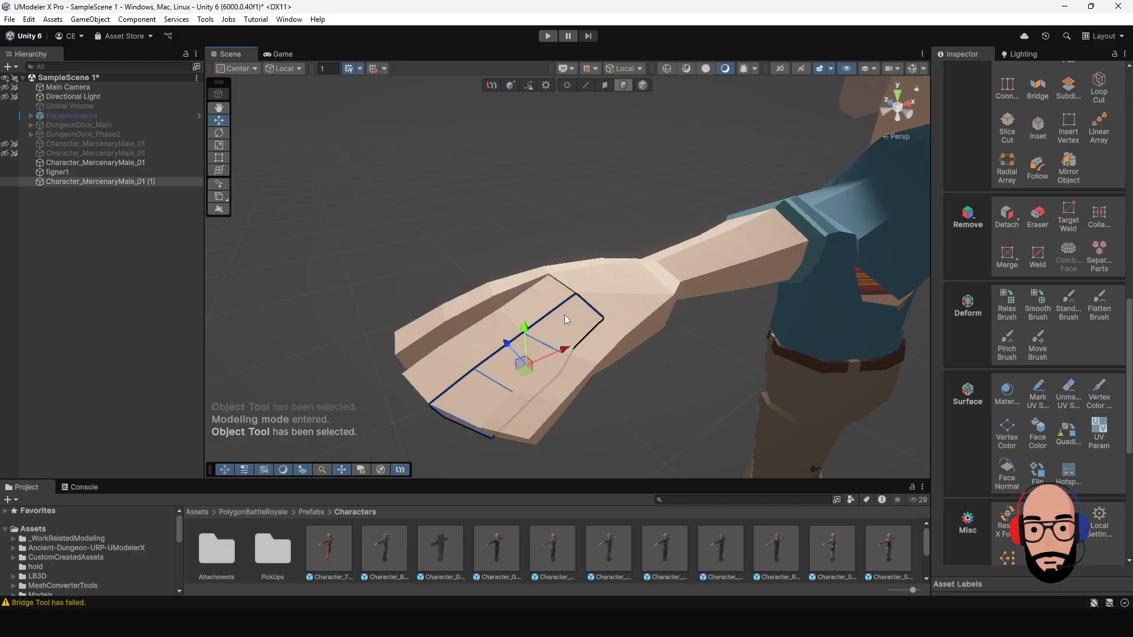
pyautogui.moveTo(524, 328); pyautogui.dragTo(554, 321)
# Inspect figner1's fit in the hand and select it together with the character mesh to view the multiple-object tools.
pyautogui.click(555, 320)
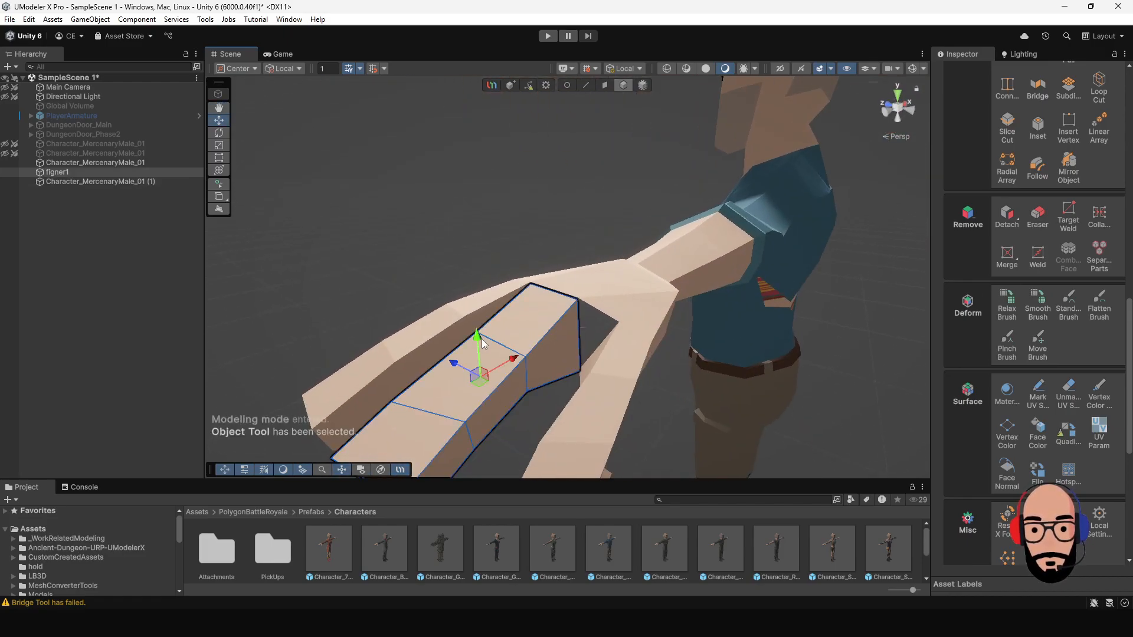
pyautogui.keyDown('alt'); pyautogui.moveTo(477, 333); pyautogui.dragTo(663, 313); pyautogui.keyUp('alt')
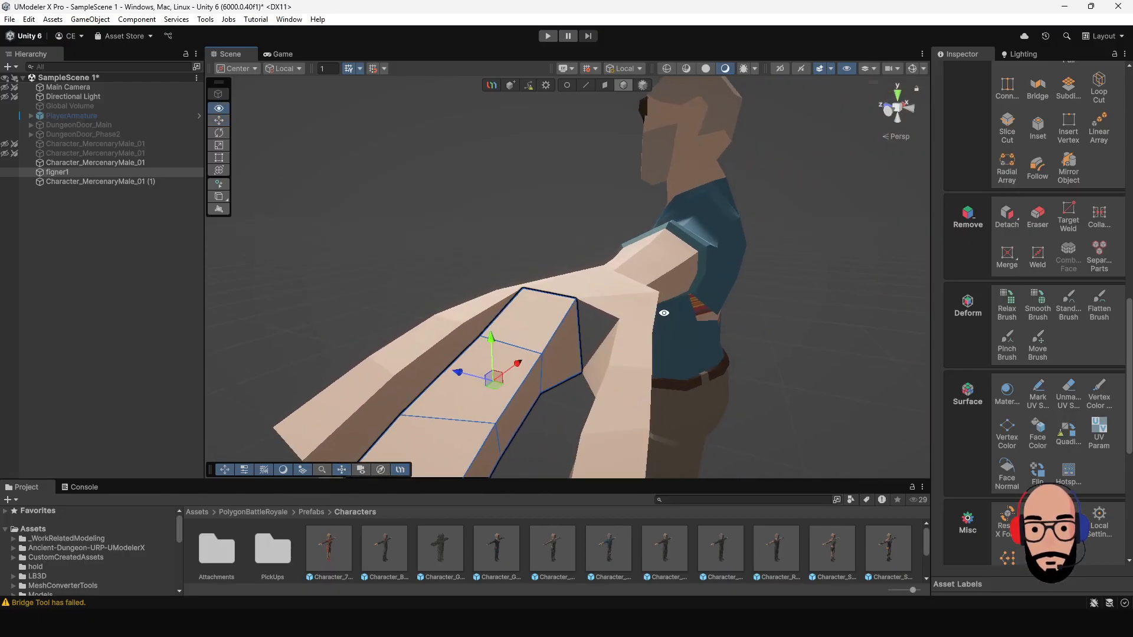
pyautogui.keyDown('alt'); pyautogui.moveTo(662, 313); pyautogui.dragTo(500, 301, button='right'); pyautogui.keyUp('alt')
pyautogui.keyDown('alt'); pyautogui.moveTo(500, 301); pyautogui.dragTo(595, 340); pyautogui.keyUp('alt')
pyautogui.keyDown('alt'); pyautogui.moveTo(595, 339); pyautogui.dragTo(583, 360, button='right'); pyautogui.keyUp('alt')
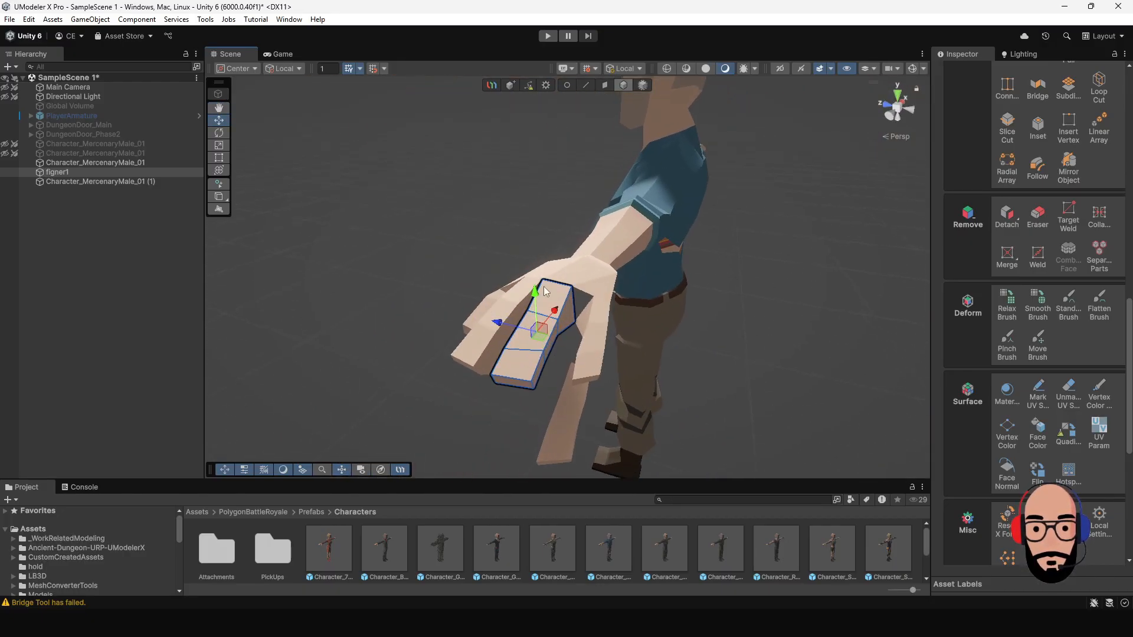
pyautogui.click(609, 283)
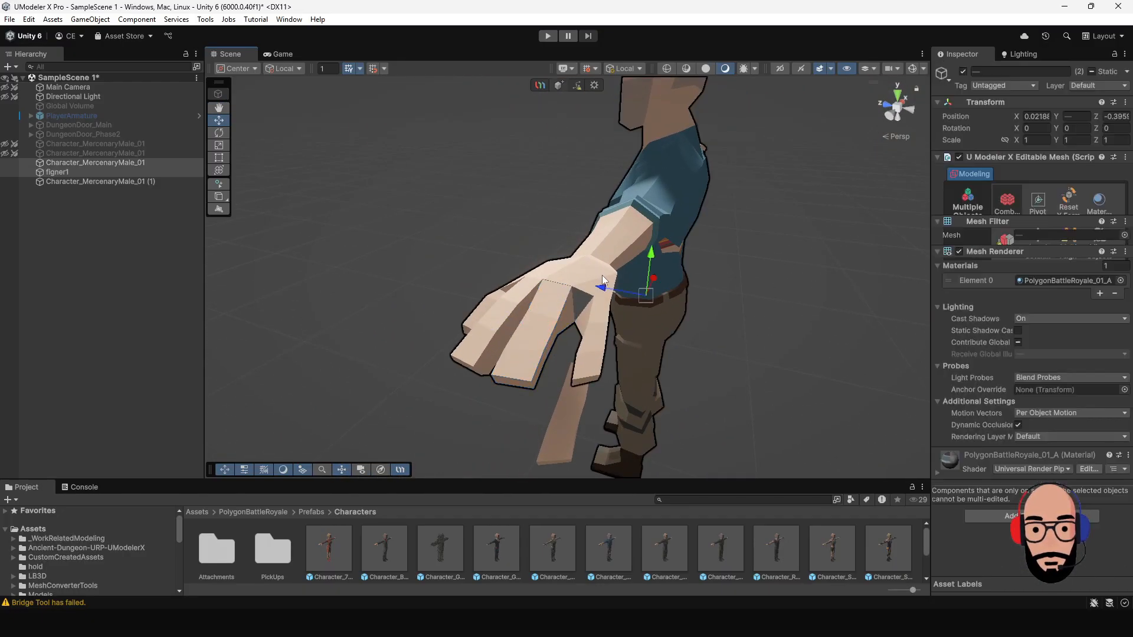
pyautogui.click(746, 327)
pyautogui.keyDown('alt'); pyautogui.moveTo(551, 320); pyautogui.dragTo(557, 298); pyautogui.keyUp('alt')
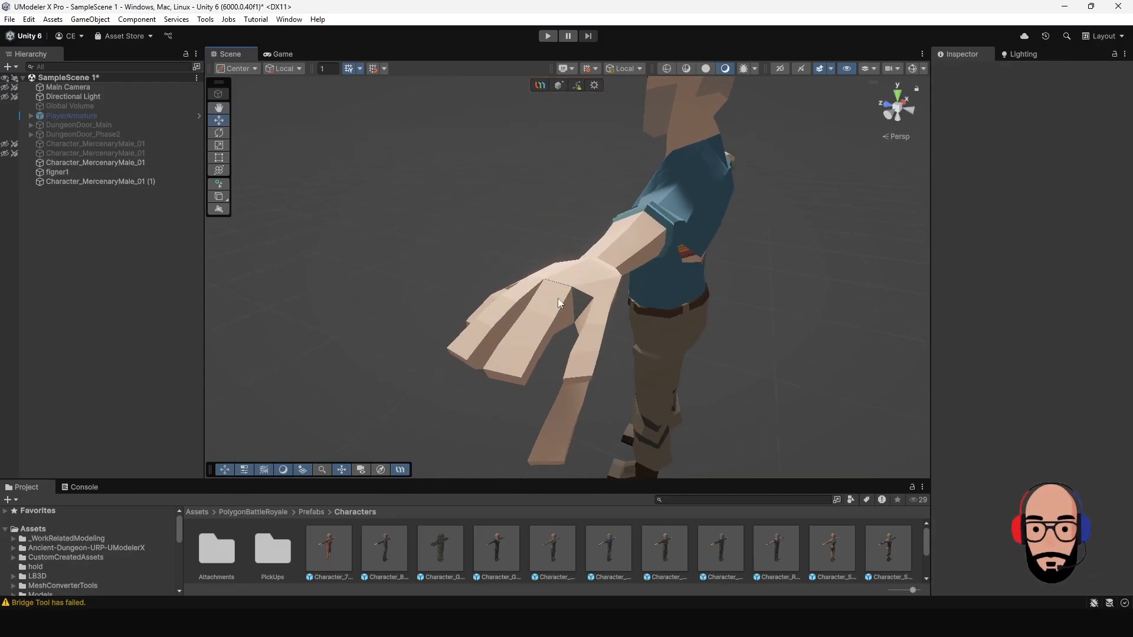
pyautogui.click(558, 299)
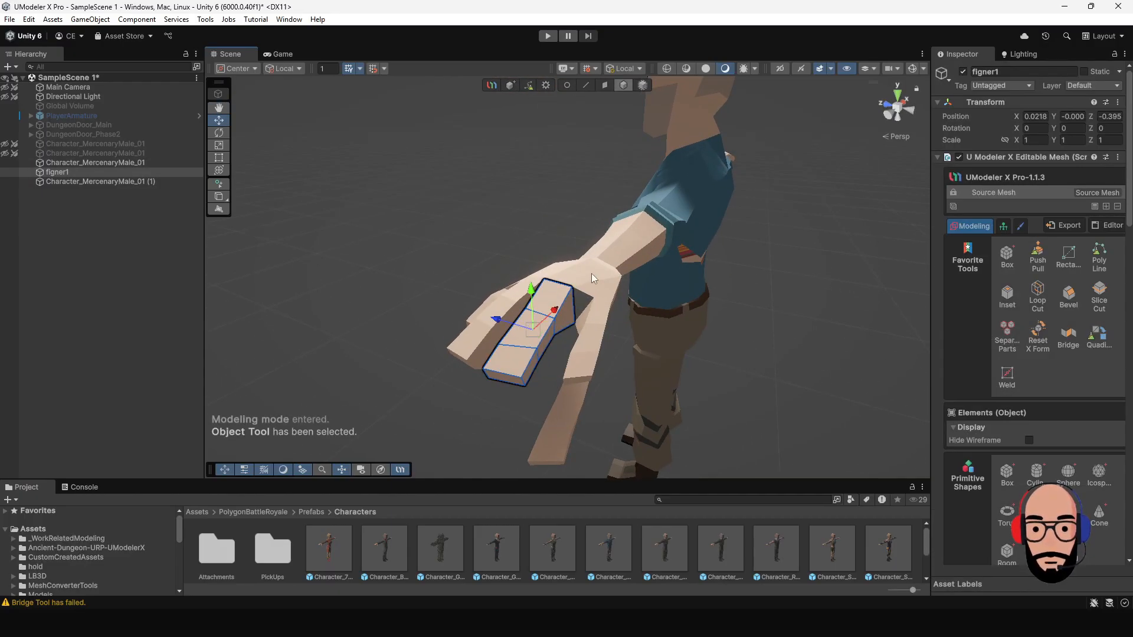
pyautogui.keyDown('shift'); pyautogui.click(591, 274); pyautogui.keyUp('shift')
pyautogui.keyDown('alt'); pyautogui.moveTo(584, 299); pyautogui.dragTo(510, 274); pyautogui.keyUp('alt')
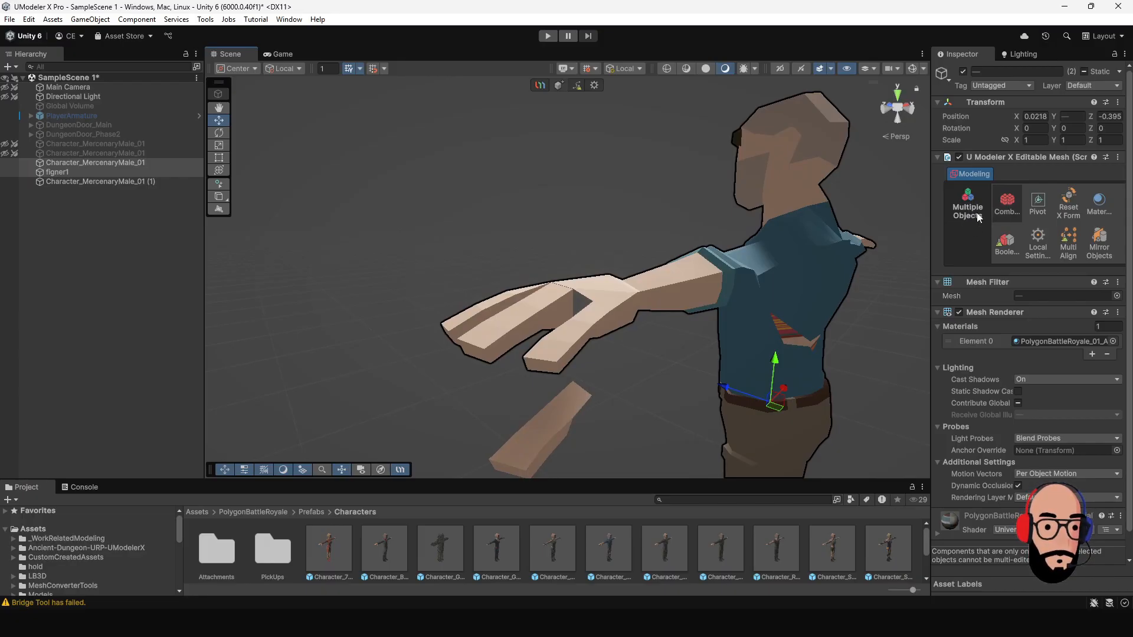
pyautogui.keyDown('alt'); pyautogui.moveTo(563, 293); pyautogui.dragTo(584, 305); pyautogui.keyUp('alt')
pyautogui.click(543, 237)
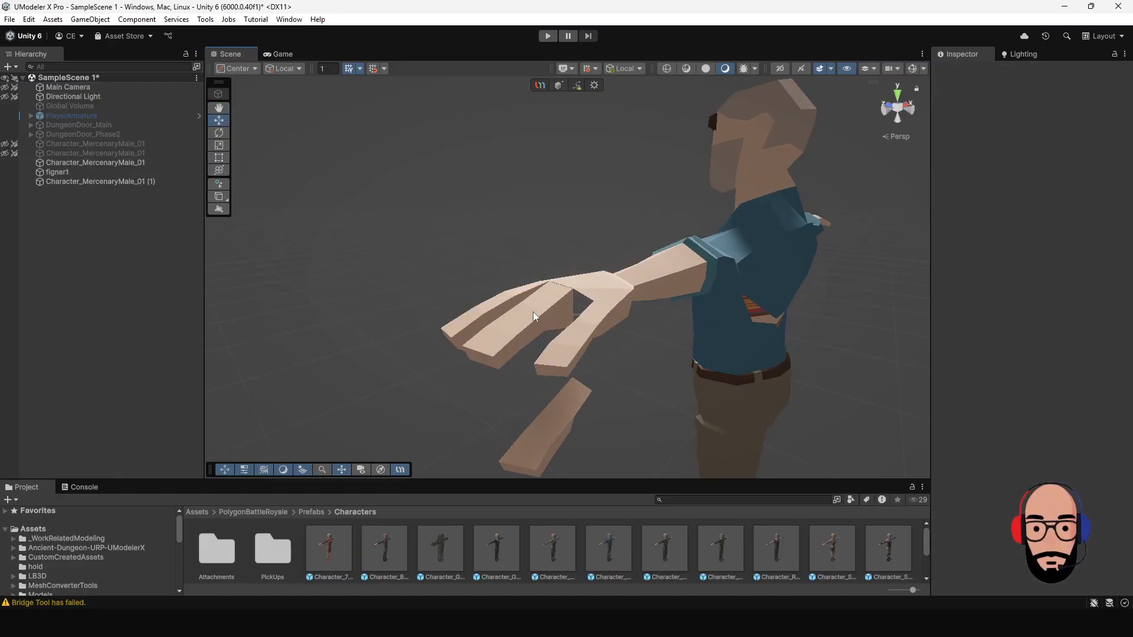
# Select figner1 together with the character mesh and combine them into one object.
pyautogui.click(533, 311)
pyautogui.keyDown('shift'); pyautogui.click(652, 278); pyautogui.keyUp('shift')
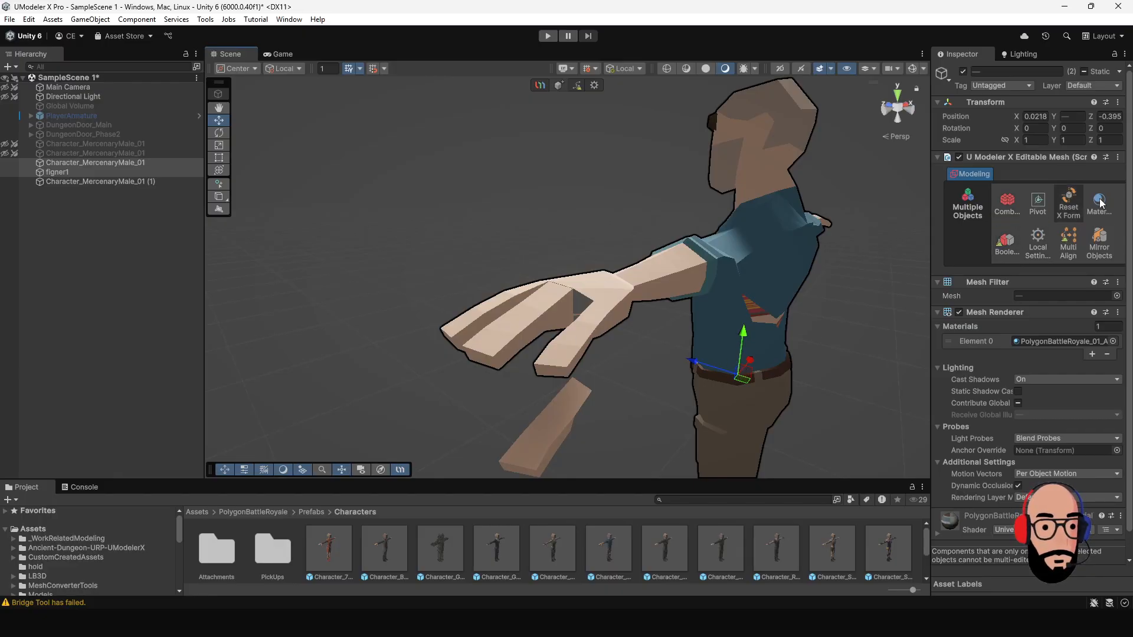
pyautogui.click(1008, 200)
pyautogui.keyDown('alt'); pyautogui.moveTo(761, 307); pyautogui.dragTo(579, 332); pyautogui.keyUp('alt')
pyautogui.keyDown('alt'); pyautogui.moveTo(579, 332); pyautogui.dragTo(620, 328, button='right'); pyautogui.keyUp('alt')
pyautogui.keyDown('alt'); pyautogui.moveTo(619, 328); pyautogui.dragTo(596, 383); pyautogui.keyUp('alt')
pyautogui.keyDown('alt'); pyautogui.moveTo(596, 383); pyautogui.dragTo(610, 377, button='right'); pyautogui.keyUp('alt')
# Weld the overlapping vertices at both corners of the attached middle finger's base on the back of the hand.
pyautogui.click(567, 85)
pyautogui.keyDown('alt'); pyautogui.moveTo(627, 336); pyautogui.dragTo(663, 341); pyautogui.keyUp('alt')
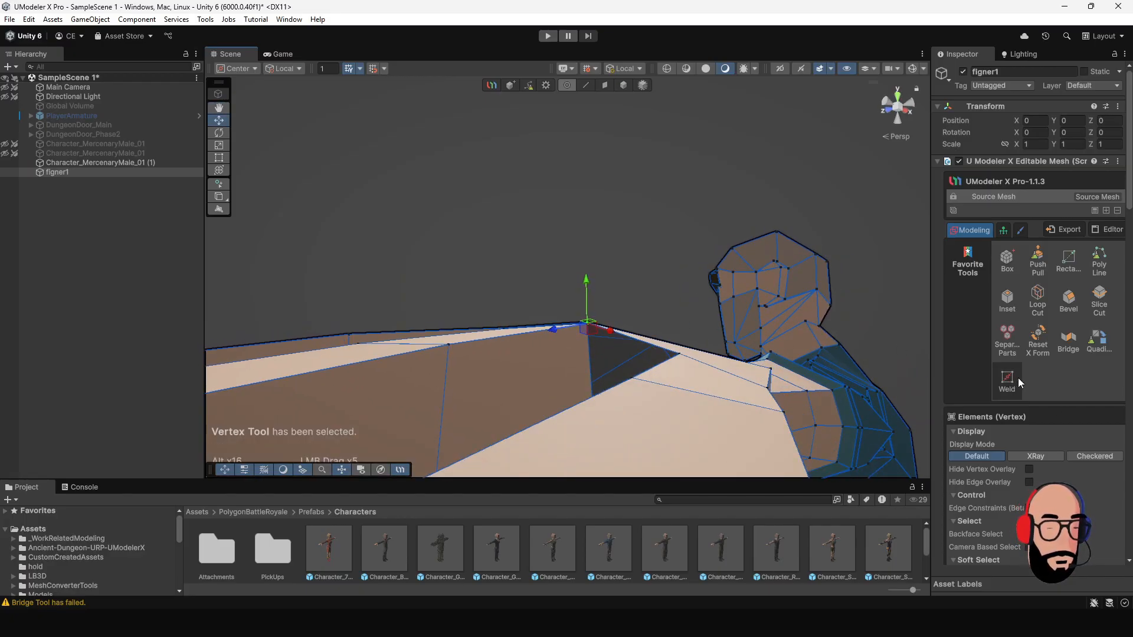
pyautogui.scroll(-15, 1018, 427)
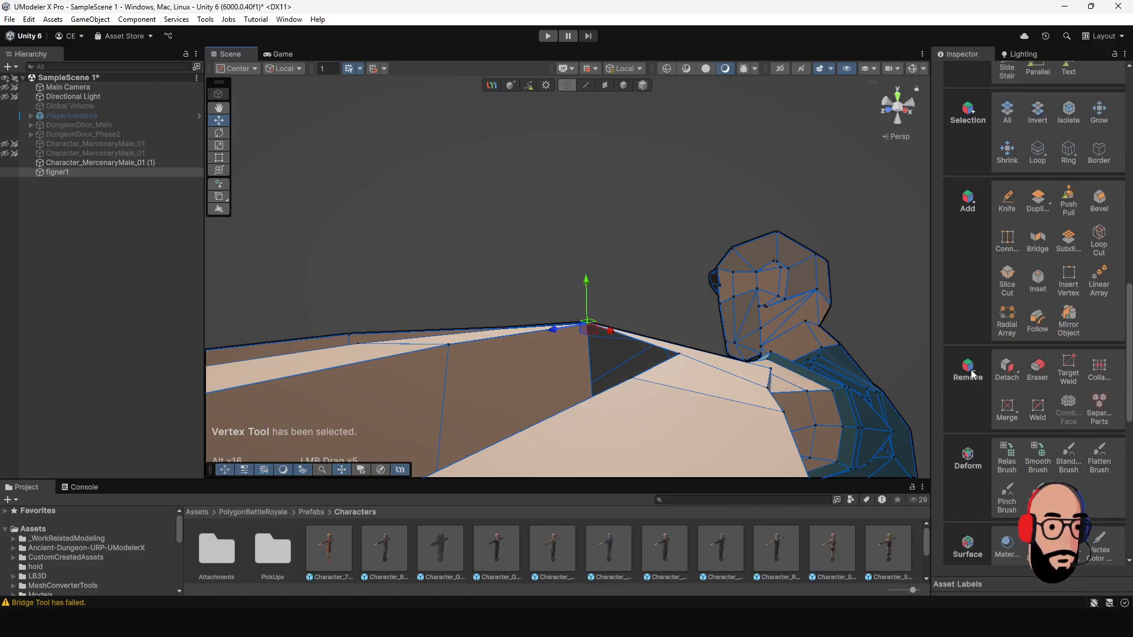
pyautogui.click(1038, 408)
pyautogui.scroll(-4, 1038, 412)
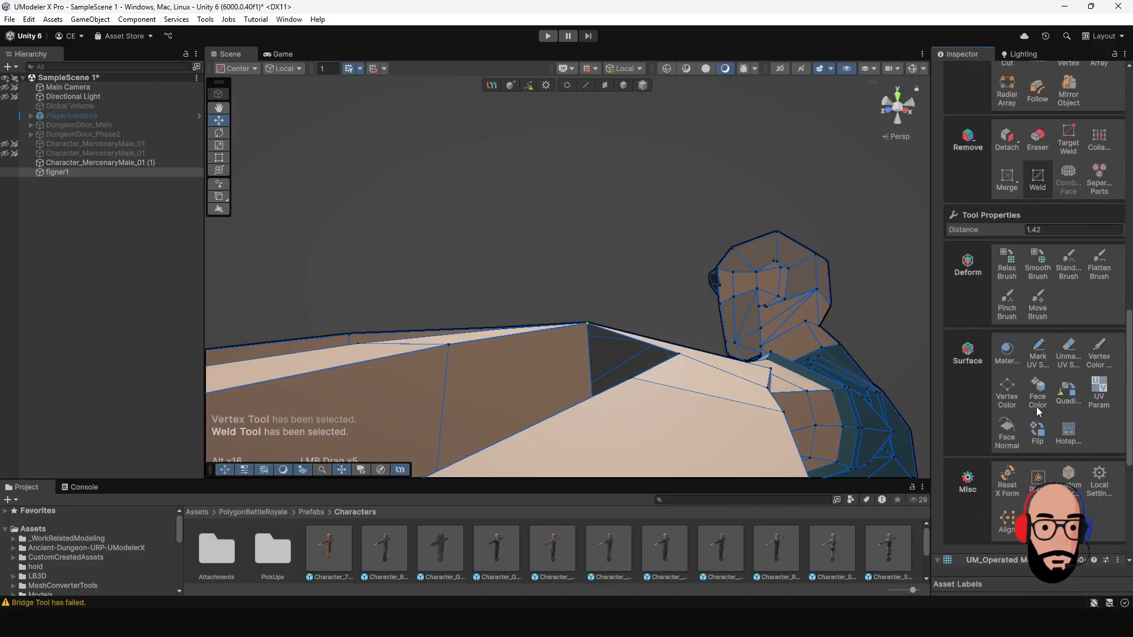
pyautogui.press('Escape')
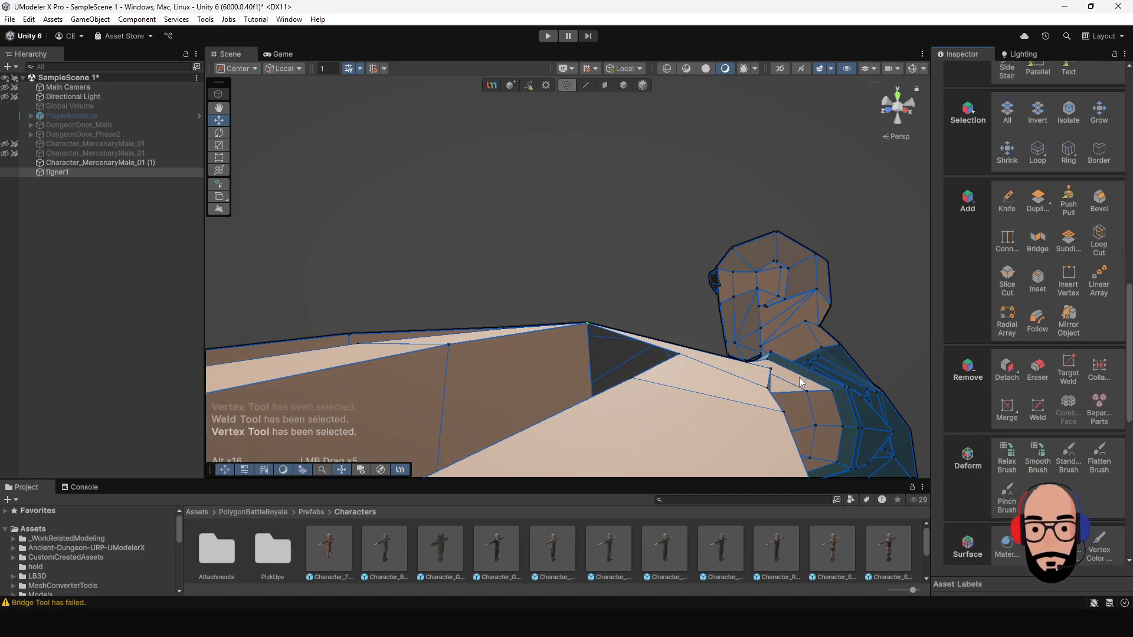
pyautogui.keyDown('alt'); pyautogui.moveTo(637, 307); pyautogui.dragTo(528, 375); pyautogui.keyUp('alt')
pyautogui.click(490, 312)
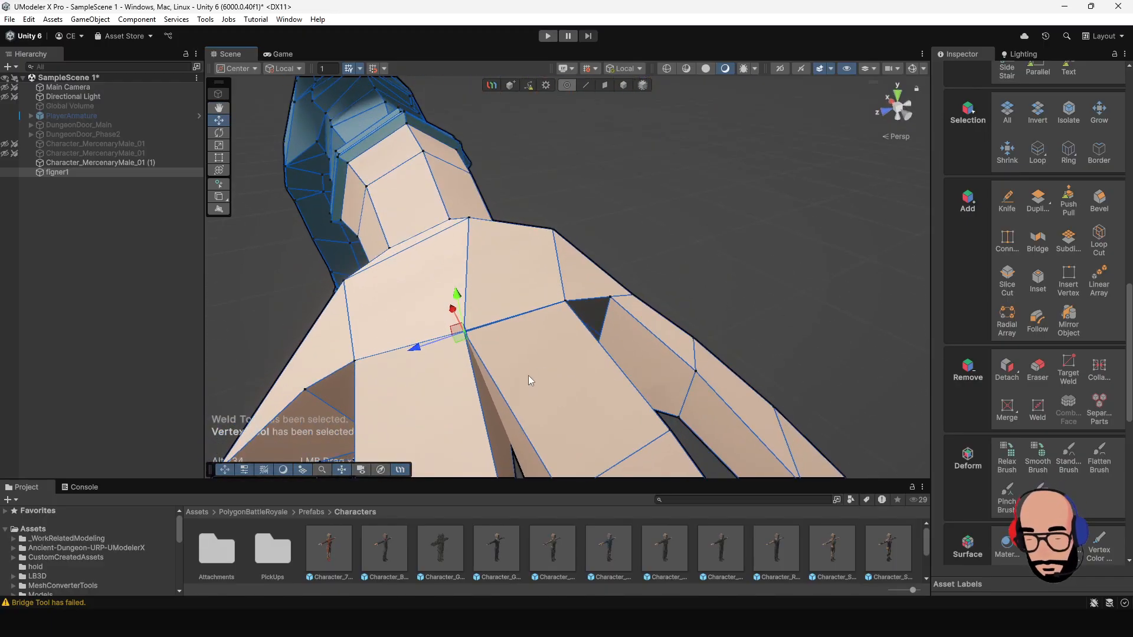
pyautogui.click(1037, 412)
# Weld the overlapping vertices at both corners of the middle finger's base on the palm side.
pyautogui.keyDown('alt'); pyautogui.moveTo(571, 345); pyautogui.dragTo(594, 309); pyautogui.keyUp('alt')
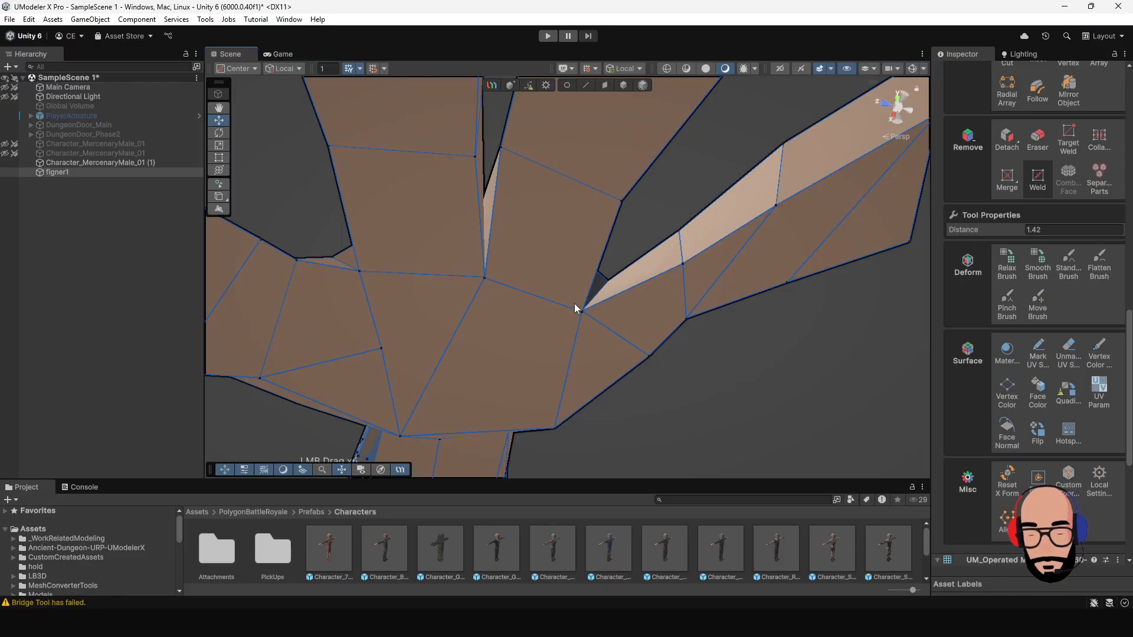
pyautogui.press('1')
pyautogui.click(581, 310)
pyautogui.click(1037, 407)
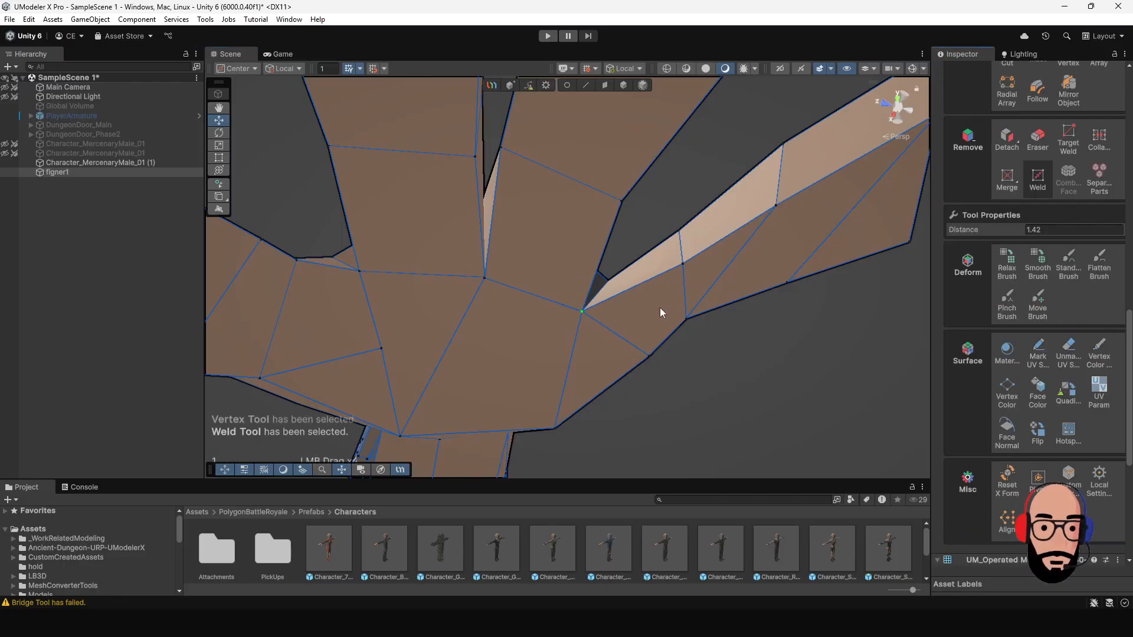
pyautogui.press('1')
pyautogui.click(478, 271)
pyautogui.moveTo(506, 290)
pyautogui.keyDown('alt'); pyautogui.mouseDown()
pyautogui.moveTo(533, 287)
pyautogui.moveTo(493, 313)
pyautogui.moveTo(514, 304)
pyautogui.mouseUp(); pyautogui.keyUp('alt')
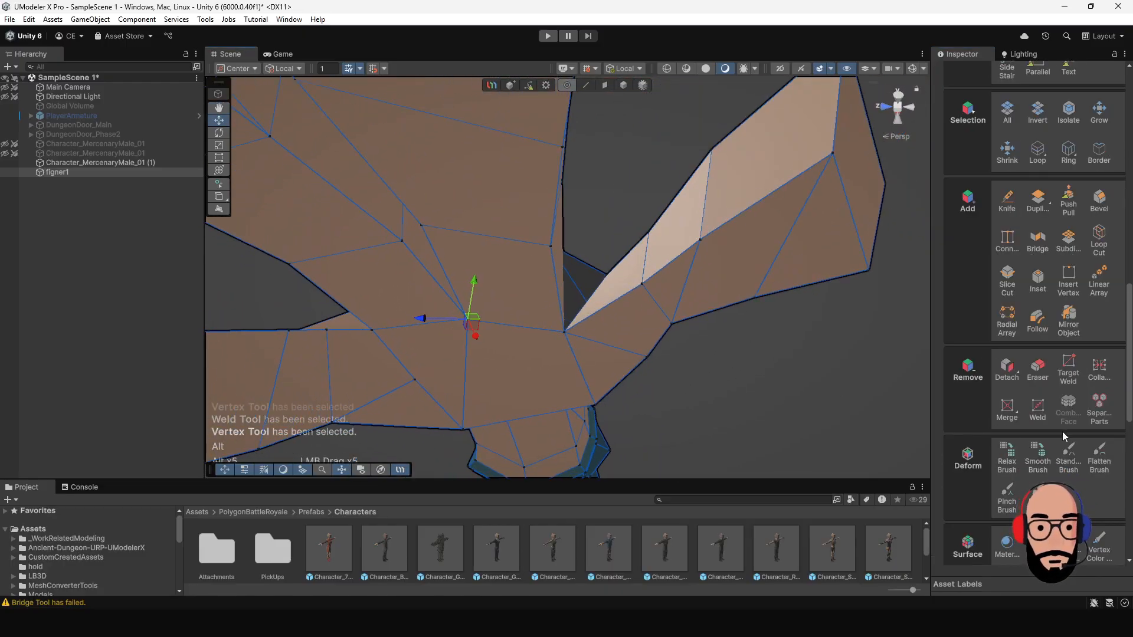
pyautogui.click(1037, 407)
# Select the vertices at the tip of the middle finger and shift them slightly toward the index finger.
pyautogui.keyDown('alt'); pyautogui.moveTo(665, 303); pyautogui.dragTo(568, 344); pyautogui.keyUp('alt')
pyautogui.keyDown('alt'); pyautogui.moveTo(589, 348); pyautogui.dragTo(564, 351, button='right'); pyautogui.keyUp('alt')
pyautogui.keyDown('alt'); pyautogui.moveTo(564, 352); pyautogui.dragTo(573, 416); pyautogui.keyUp('alt')
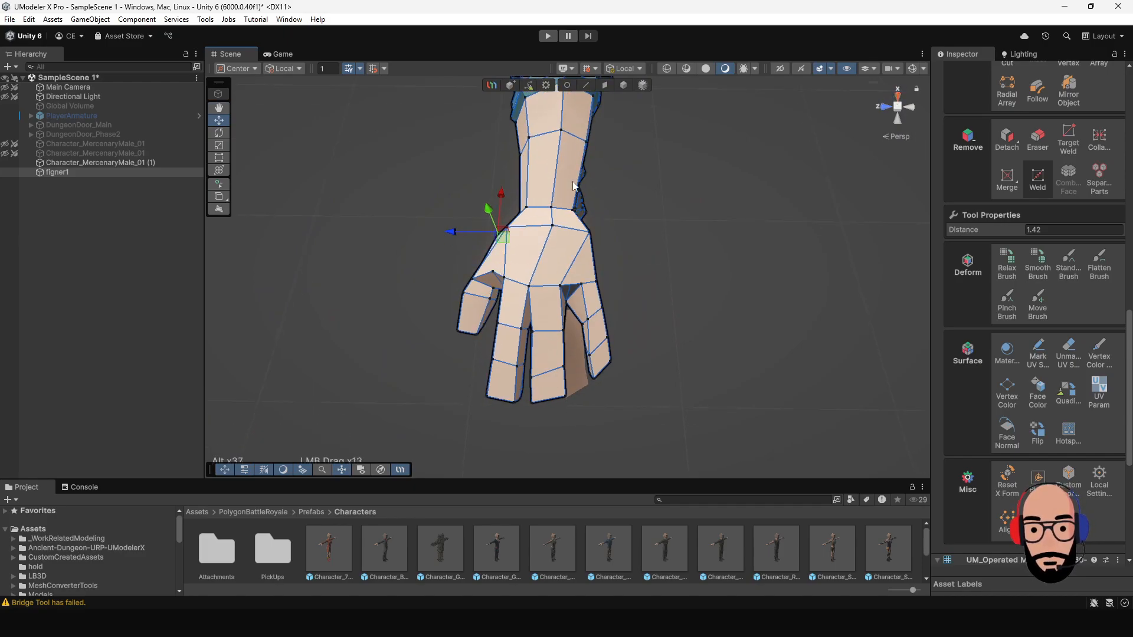
pyautogui.click(564, 85)
pyautogui.moveTo(530, 363); pyautogui.dragTo(492, 234)
pyautogui.scroll(3, 606, 294)
pyautogui.keyDown('alt'); pyautogui.moveTo(511, 209); pyautogui.dragTo(548, 175, button='middle'); pyautogui.keyUp('alt')
pyautogui.moveTo(529, 153); pyautogui.dragTo(576, 194)
pyautogui.moveTo(512, 175); pyautogui.dragTo(508, 175)
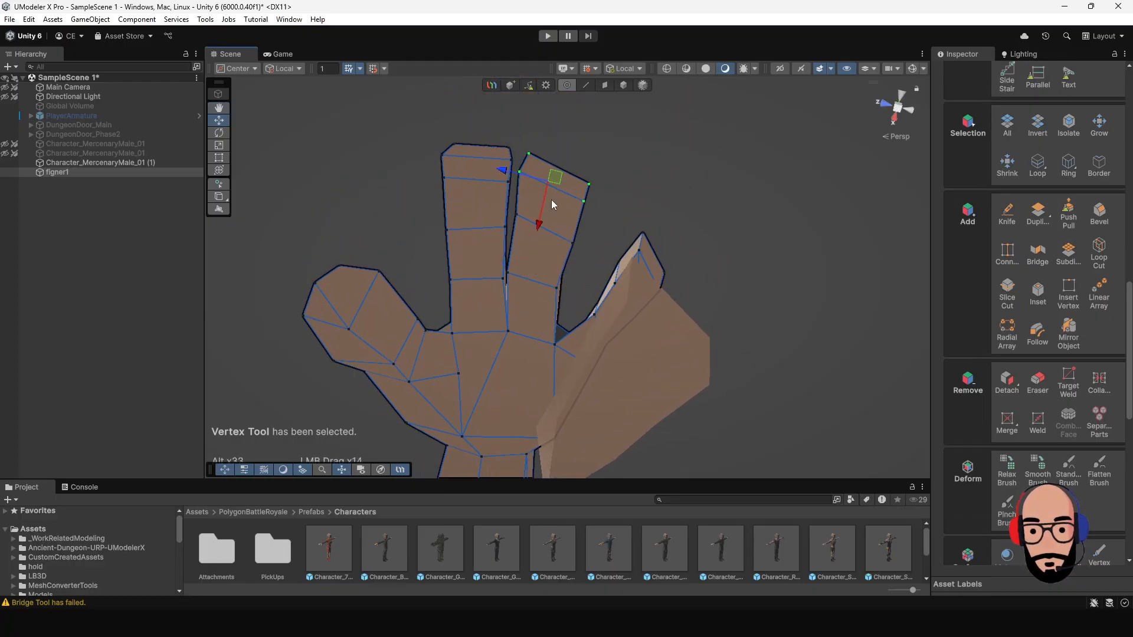
pyautogui.keyDown('alt'); pyautogui.moveTo(617, 256); pyautogui.dragTo(584, 336); pyautogui.keyUp('alt')
pyautogui.keyDown('alt'); pyautogui.moveTo(572, 291); pyautogui.dragTo(604, 381); pyautogui.keyUp('alt')
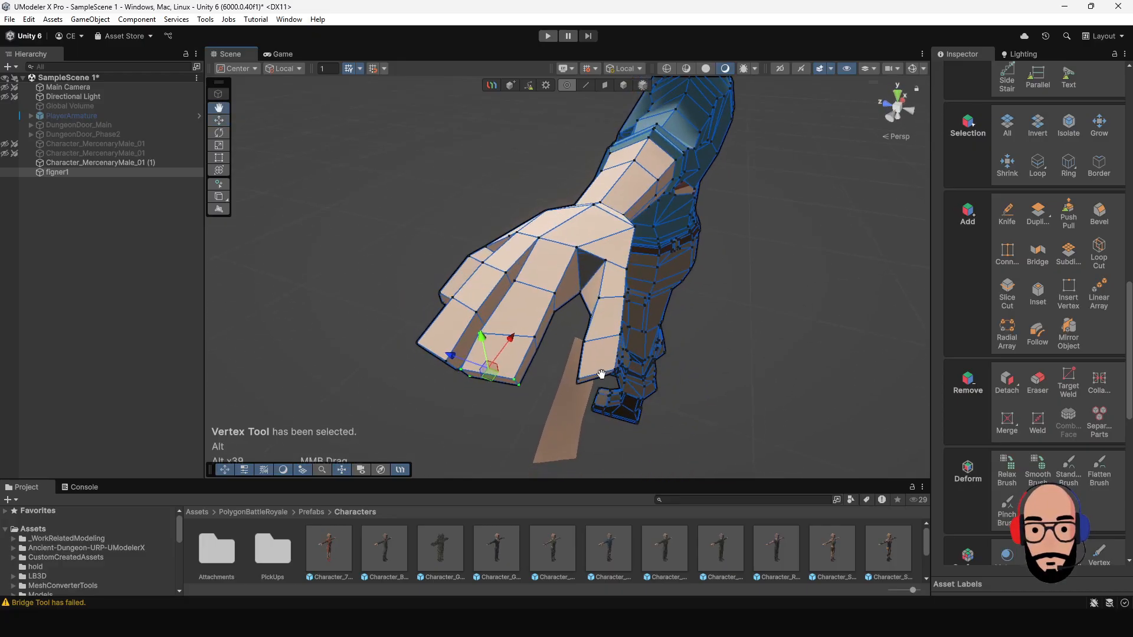
# Select the detached ring finger object and raise it into the gap between the middle and little fingers.
pyautogui.keyDown('alt'); pyautogui.moveTo(604, 382); pyautogui.dragTo(582, 292, button='middle'); pyautogui.keyUp('alt')
pyautogui.click(623, 85)
pyautogui.click(544, 360)
pyautogui.keyDown('alt'); pyautogui.moveTo(544, 360); pyautogui.dragTo(469, 366); pyautogui.keyUp('alt')
pyautogui.moveTo(550, 345); pyautogui.dragTo(549, 208)
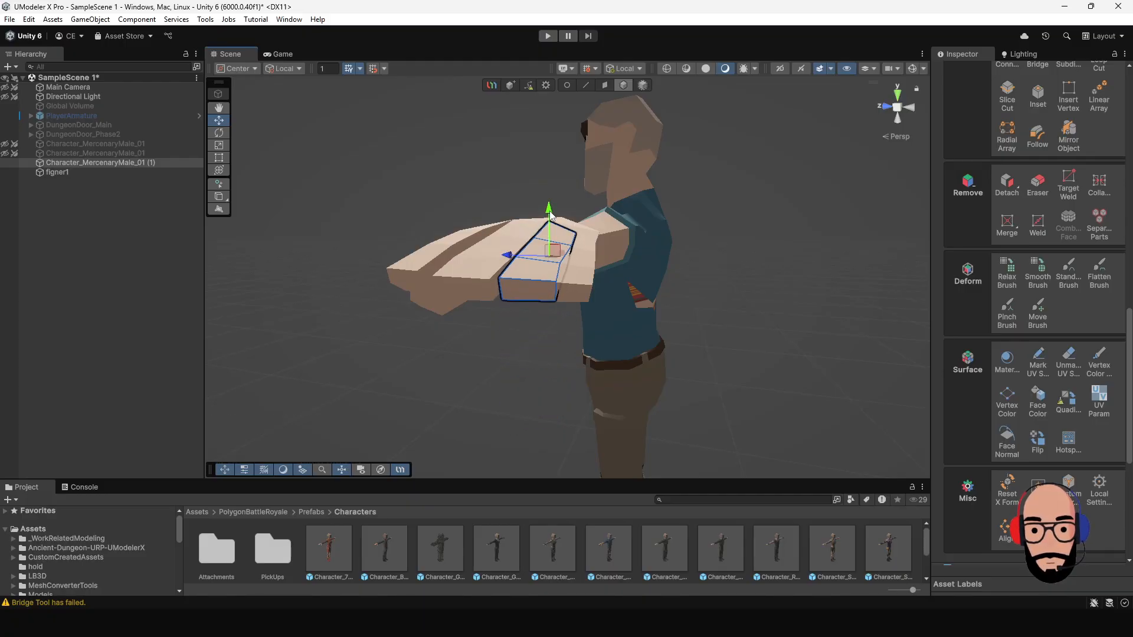
pyautogui.scroll(5, 557, 298)
pyautogui.keyDown('alt'); pyautogui.moveTo(555, 298); pyautogui.dragTo(753, 412); pyautogui.keyUp('alt')
pyautogui.moveTo(521, 236); pyautogui.dragTo(519, 239)
pyautogui.keyDown('alt'); pyautogui.moveTo(650, 243); pyautogui.dragTo(571, 140); pyautogui.keyUp('alt')
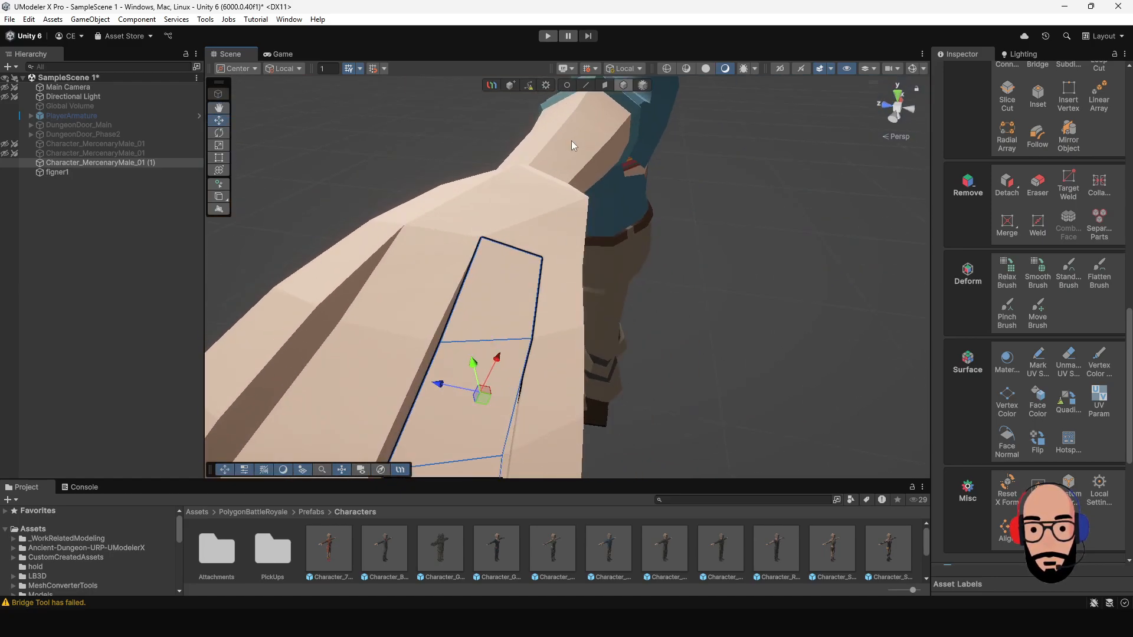
# Select the character mesh together with the ring finger object and combine them into one object.
pyautogui.click(610, 342)
pyautogui.click(536, 231)
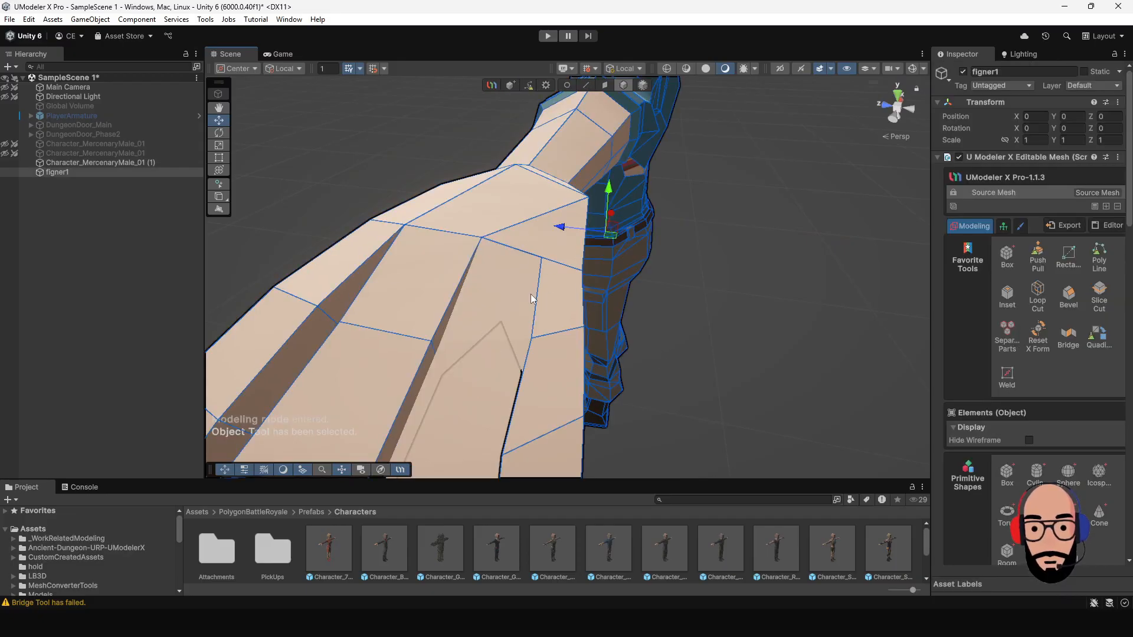
pyautogui.press('f')
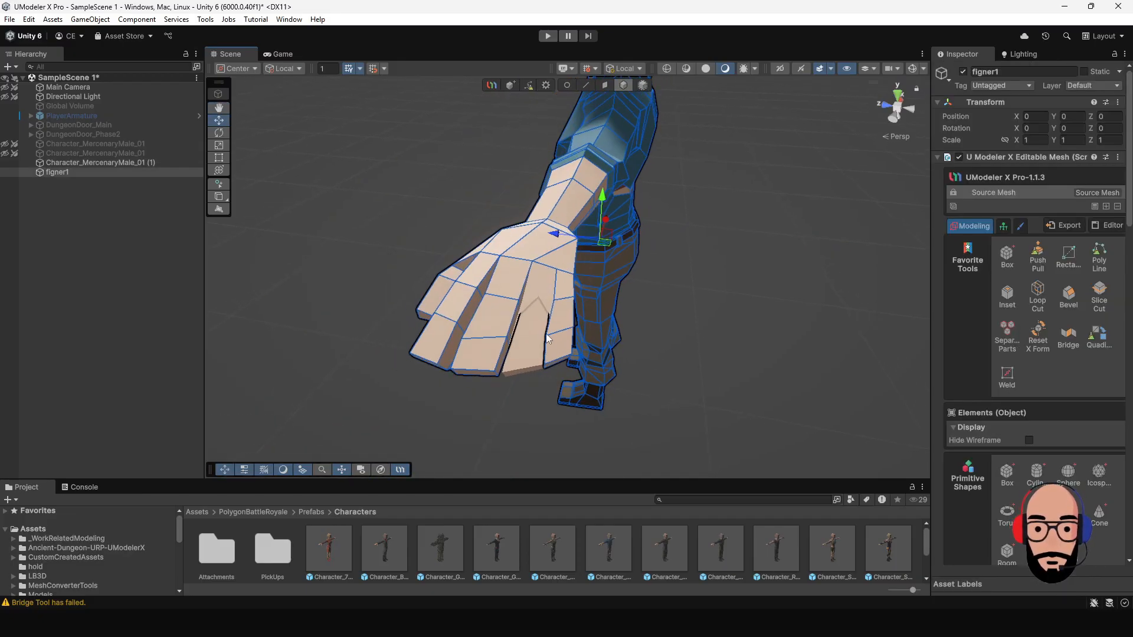
pyautogui.keyDown('shift'); pyautogui.click(531, 335); pyautogui.keyUp('shift')
pyautogui.keyDown('alt'); pyautogui.moveTo(606, 353); pyautogui.dragTo(644, 266); pyautogui.keyUp('alt')
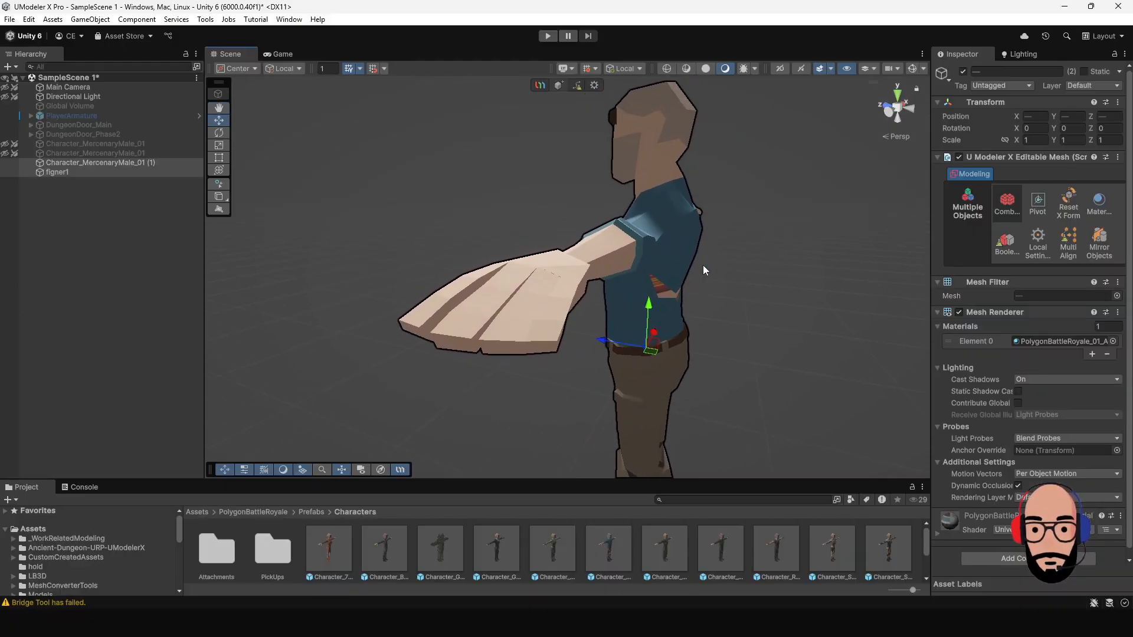
pyautogui.click(1007, 204)
pyautogui.scroll(5, 517, 256)
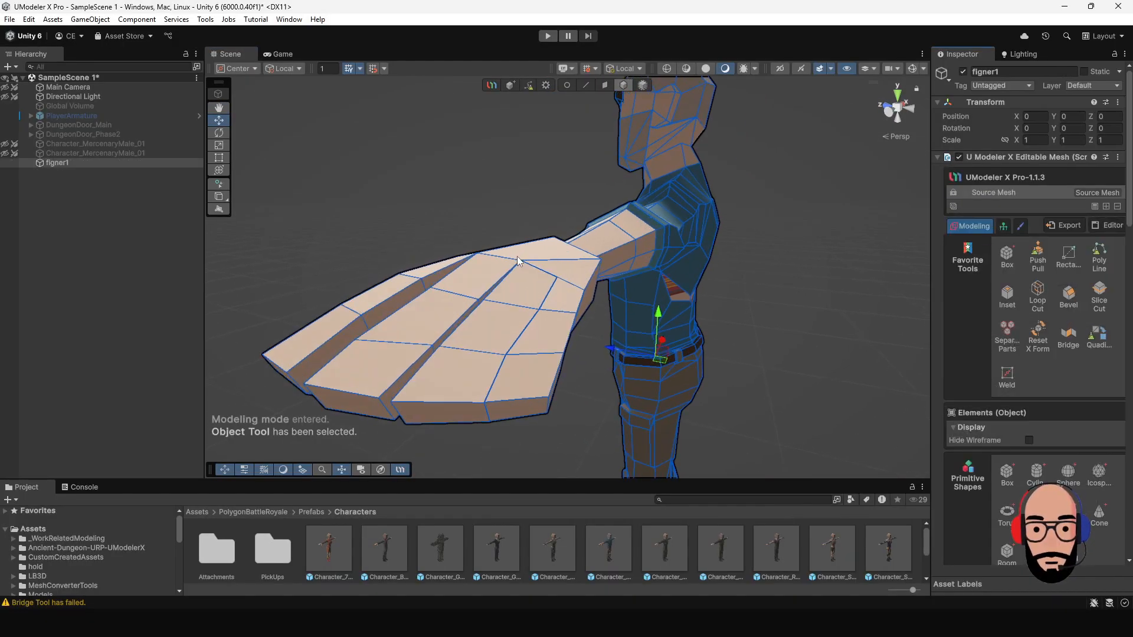
# Switch to vertex editing and select the vertex at the ring finger's outer base on the back of the hand.
pyautogui.keyDown('alt'); pyautogui.moveTo(581, 286); pyautogui.dragTo(586, 272); pyautogui.keyUp('alt')
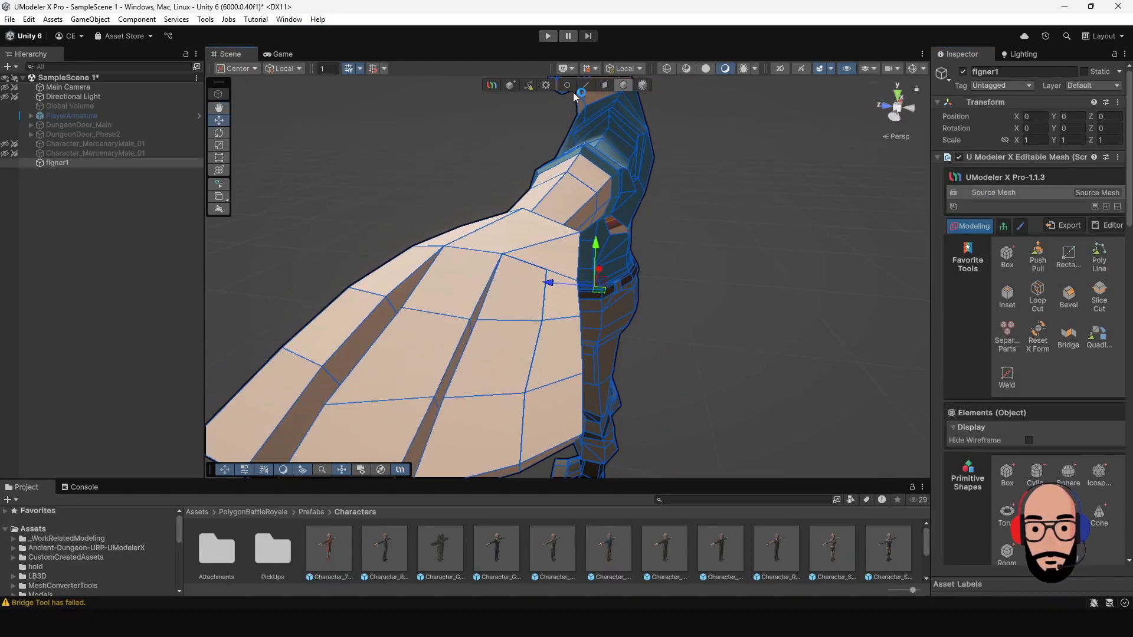
pyautogui.click(567, 86)
pyautogui.scroll(6, 500, 243)
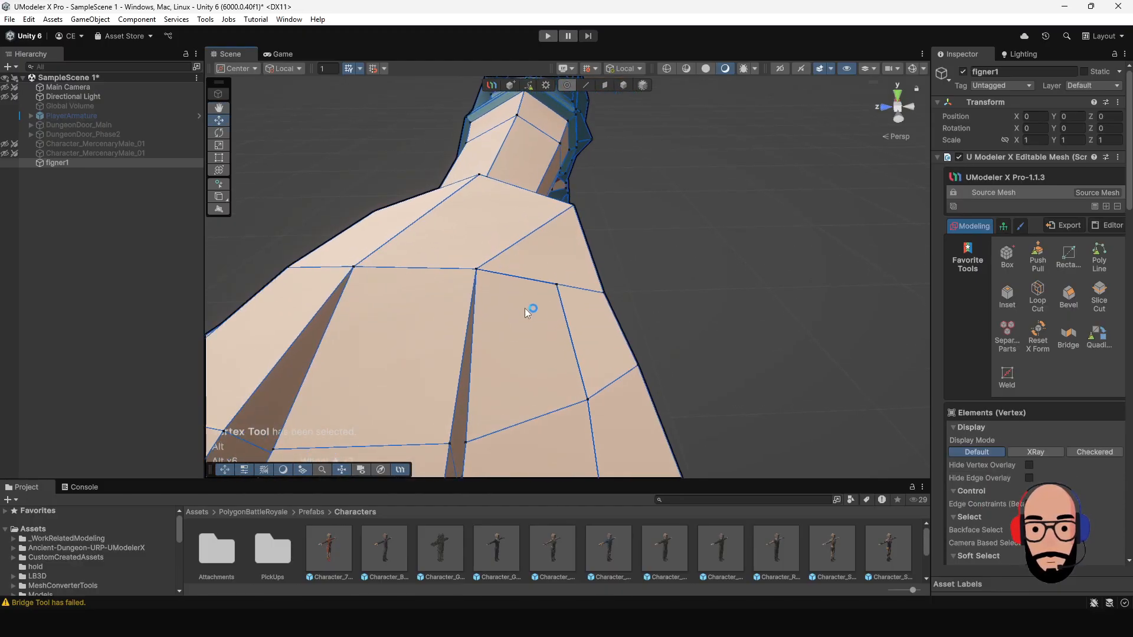
pyautogui.scroll(2, 549, 298)
pyautogui.click(557, 292)
pyautogui.keyDown('alt'); pyautogui.moveTo(572, 308); pyautogui.dragTo(550, 299); pyautogui.keyUp('alt')
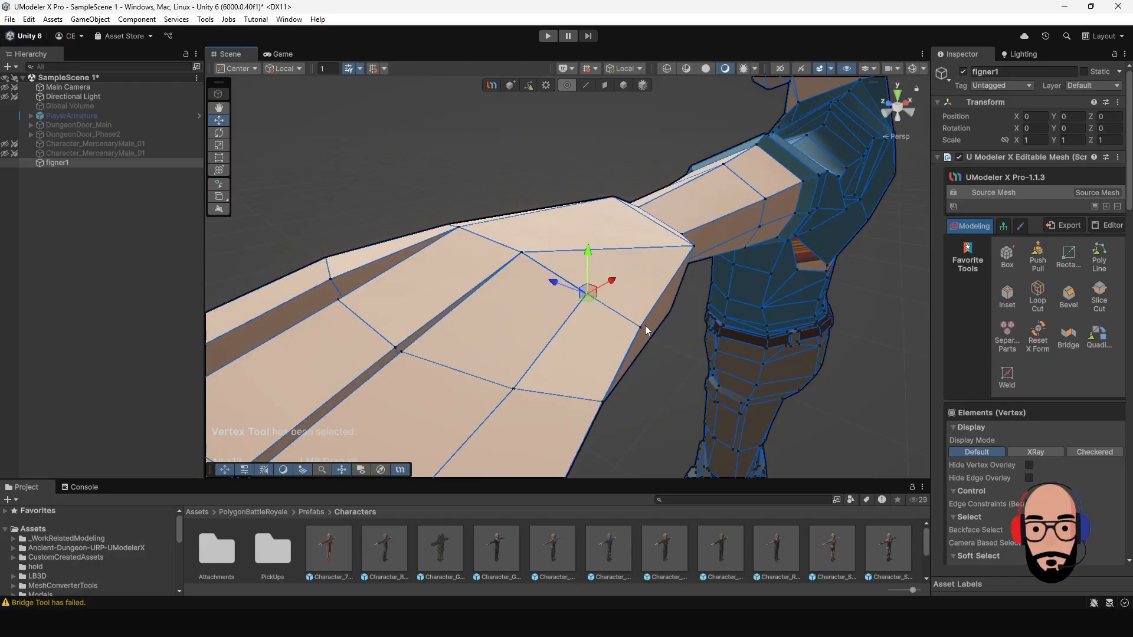
pyautogui.click(588, 295)
pyautogui.moveTo(593, 264); pyautogui.dragTo(593, 271)
pyautogui.hotkey('ctrl', 'z')
# Weld the overlapping vertices at the outer and inner corners of the ring finger's base on the back of the hand.
pyautogui.moveTo(600, 314); pyautogui.dragTo(834, 330)
pyautogui.click(536, 302)
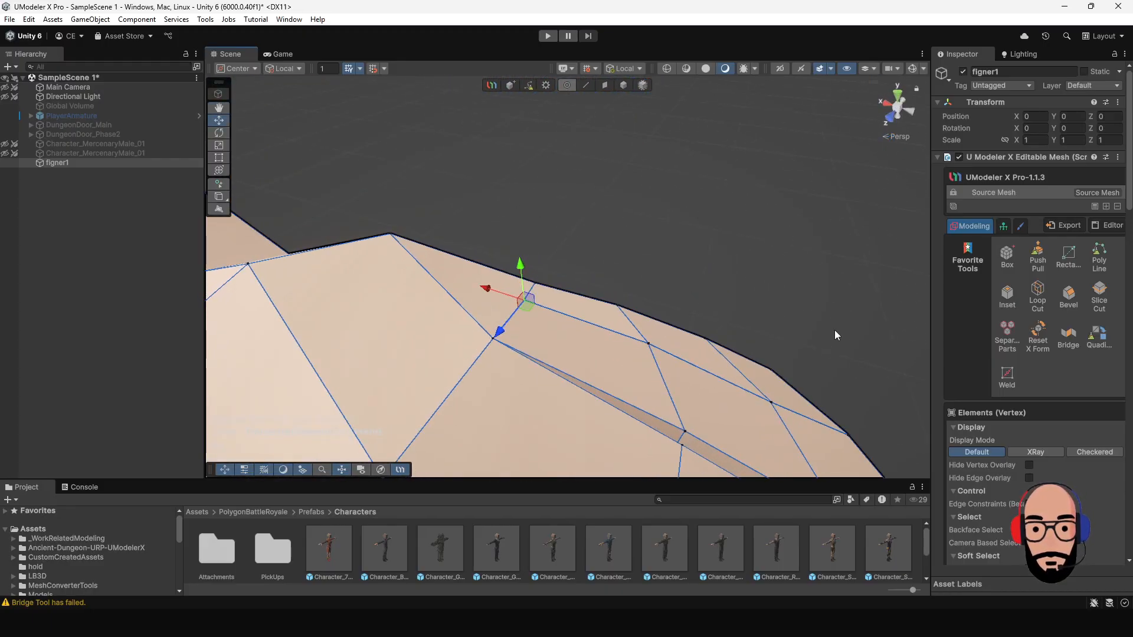
pyautogui.click(1007, 381)
pyautogui.keyDown('alt'); pyautogui.moveTo(691, 369); pyautogui.dragTo(542, 375); pyautogui.keyUp('alt')
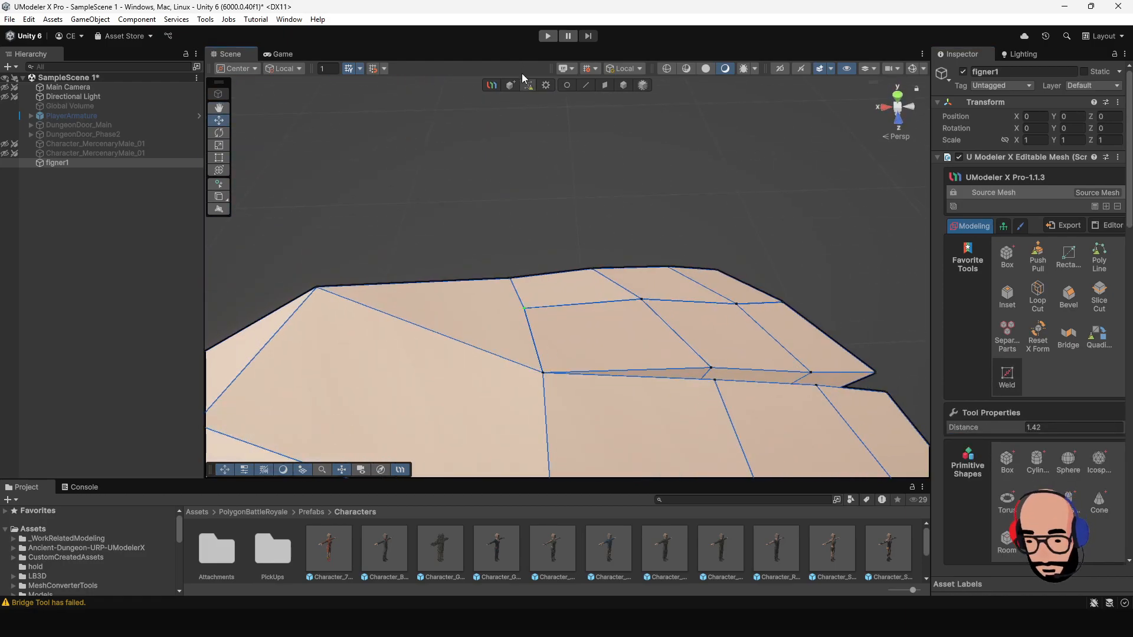
pyautogui.press('1')
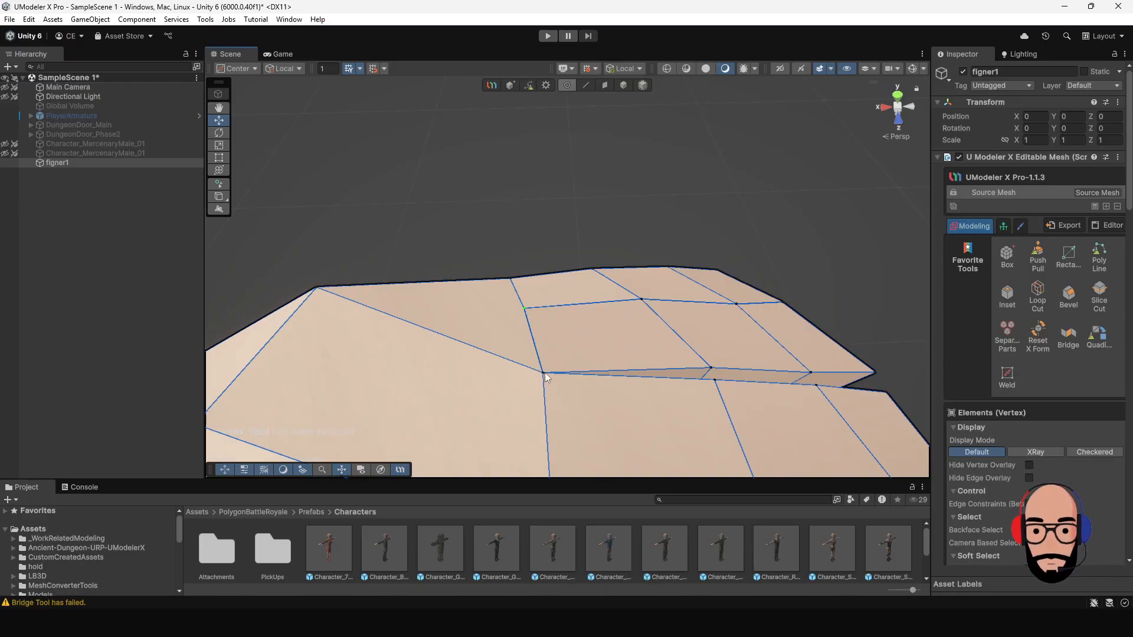
pyautogui.keyDown('alt'); pyautogui.moveTo(554, 383); pyautogui.dragTo(551, 328); pyautogui.keyUp('alt')
pyautogui.click(1013, 377)
pyautogui.keyDown('alt'); pyautogui.moveTo(699, 354); pyautogui.dragTo(564, 328); pyautogui.keyUp('alt')
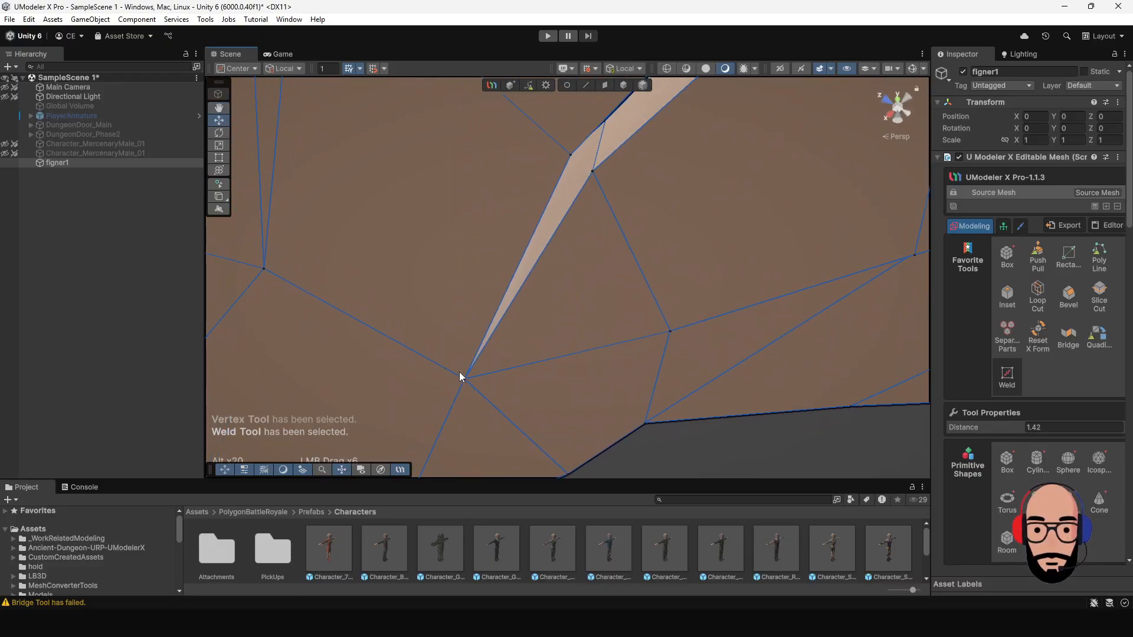
# Weld the overlapping vertices on the palm side where the ring finger's base meets the middle finger.
pyautogui.press('1')
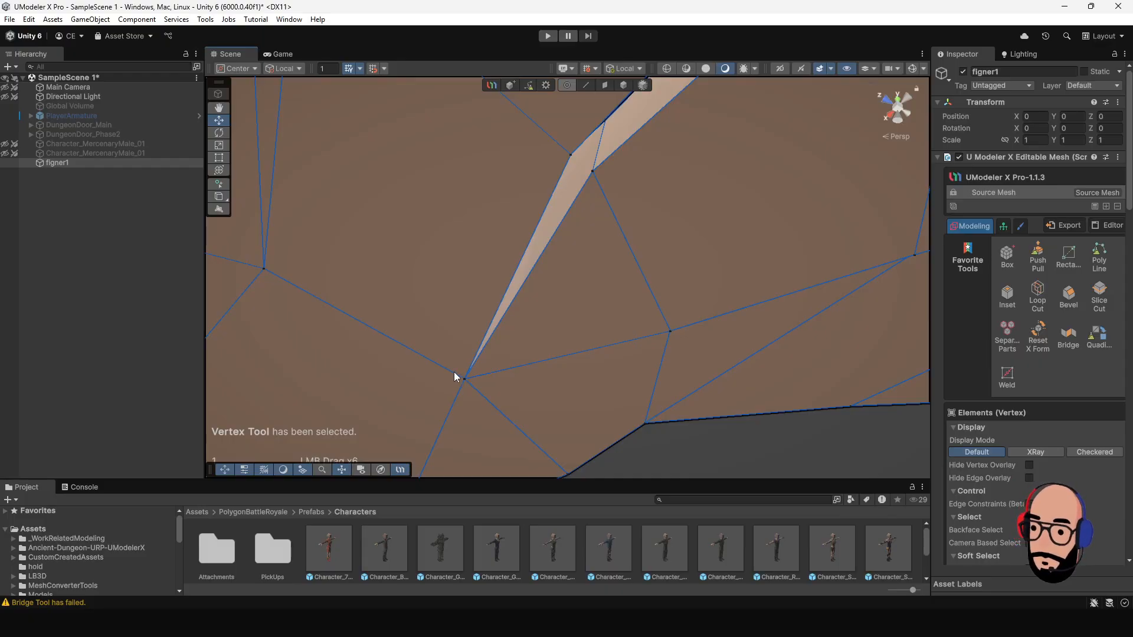
pyautogui.click(470, 387)
pyautogui.keyDown('alt'); pyautogui.moveTo(570, 346); pyautogui.dragTo(519, 407); pyautogui.keyUp('alt')
pyautogui.click(1011, 376)
# Shift the ring finger's cross edges, including the upper and lower fingertip edges, slightly toward the middle finger.
pyautogui.keyDown('alt'); pyautogui.moveTo(737, 354); pyautogui.dragTo(531, 321, button='right'); pyautogui.keyUp('alt')
pyautogui.keyDown('alt'); pyautogui.moveTo(531, 321); pyautogui.dragTo(546, 384); pyautogui.keyUp('alt')
pyautogui.keyDown('alt'); pyautogui.moveTo(547, 384); pyautogui.dragTo(640, 448, button='right'); pyautogui.keyUp('alt')
pyautogui.keyDown('alt'); pyautogui.moveTo(540, 359); pyautogui.dragTo(569, 348); pyautogui.keyUp('alt')
pyautogui.click(584, 86)
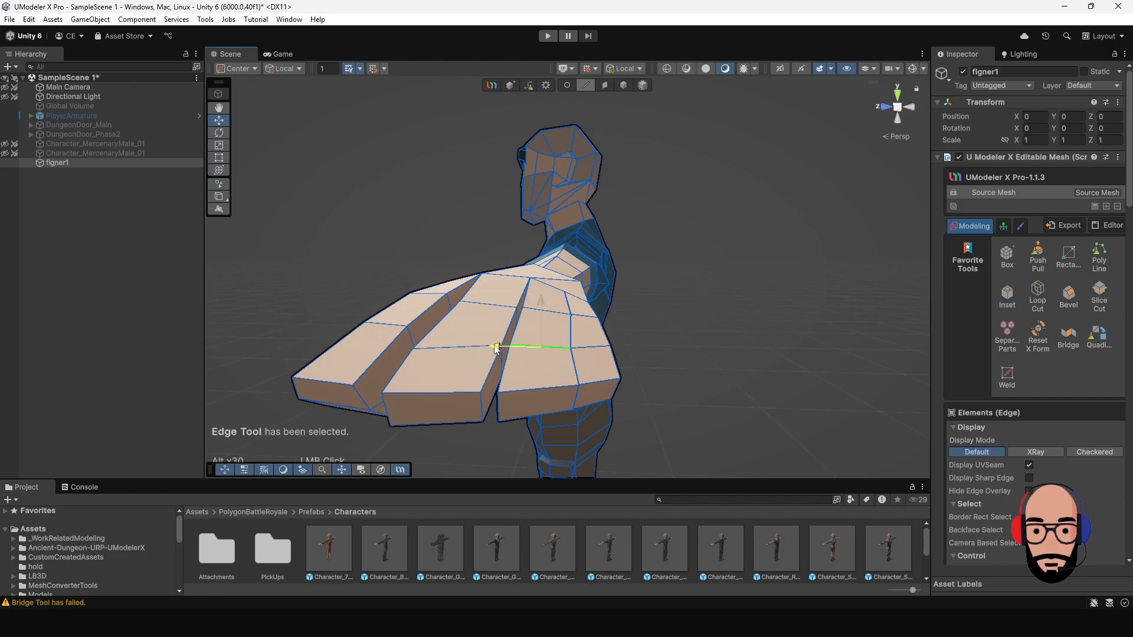
pyautogui.click(554, 389)
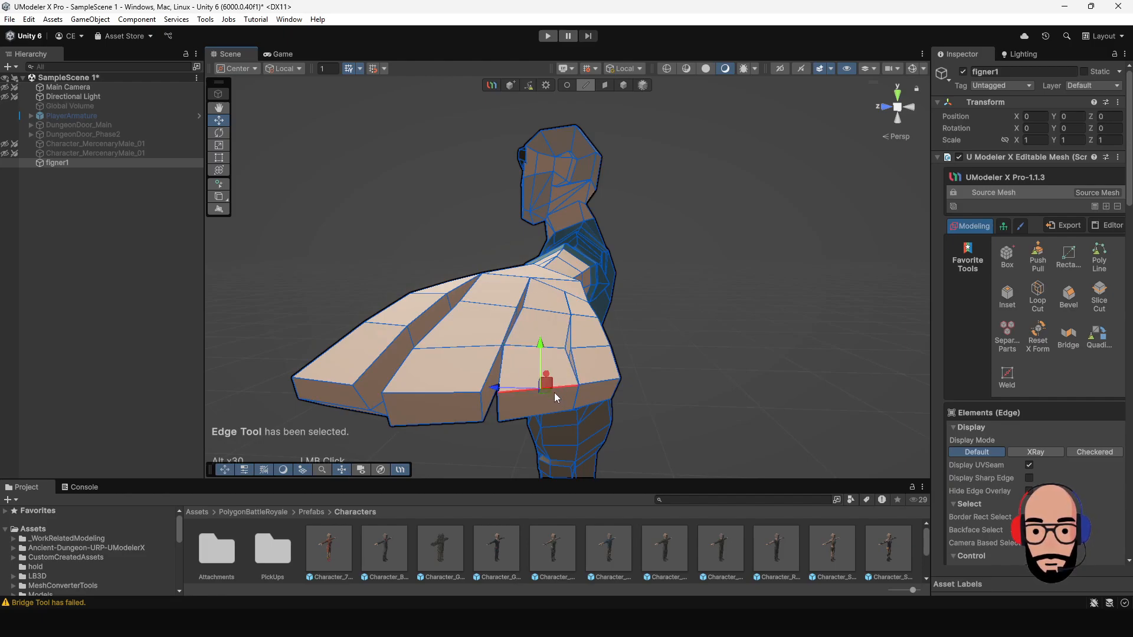
pyautogui.keyDown('shift'); pyautogui.click(521, 418); pyautogui.keyUp('shift')
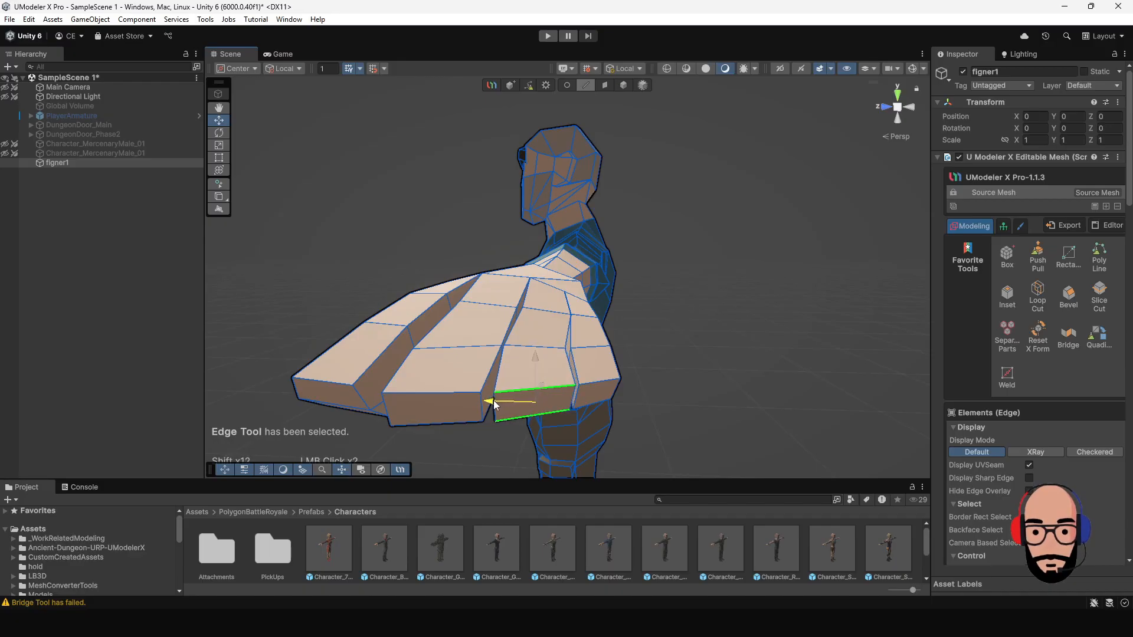
# Select the little finger's three cross edges from knuckle to tip and shift them slightly away from the ring finger.
pyautogui.keyDown('alt'); pyautogui.moveTo(623, 415); pyautogui.dragTo(567, 367); pyautogui.keyUp('alt')
pyautogui.click(565, 372)
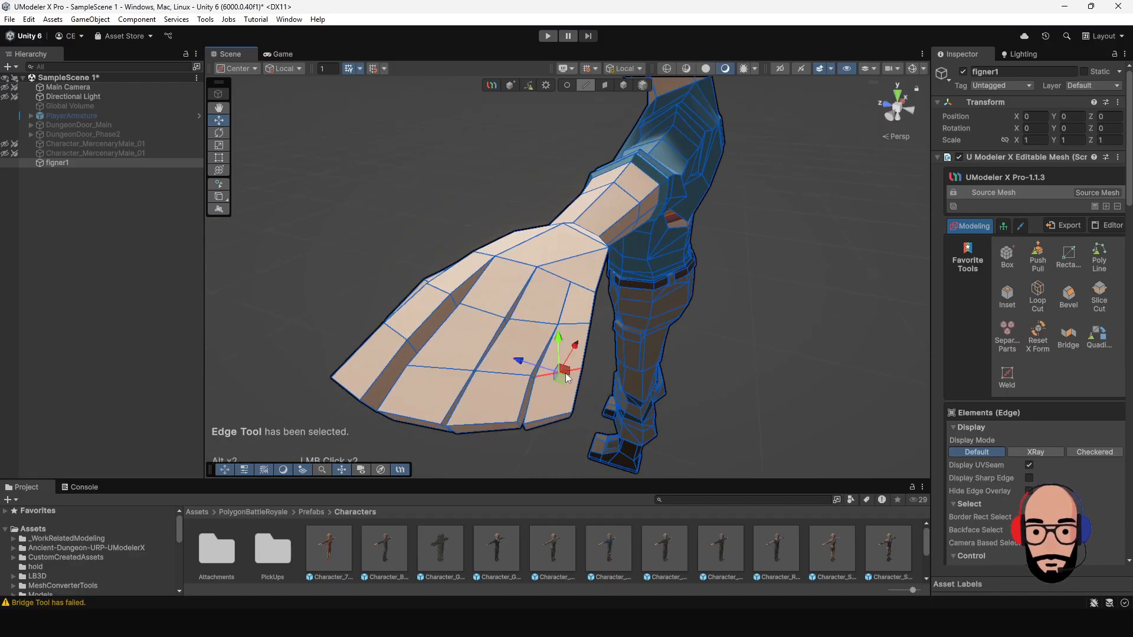
pyautogui.keyDown('shift'); pyautogui.click(547, 417); pyautogui.keyUp('shift')
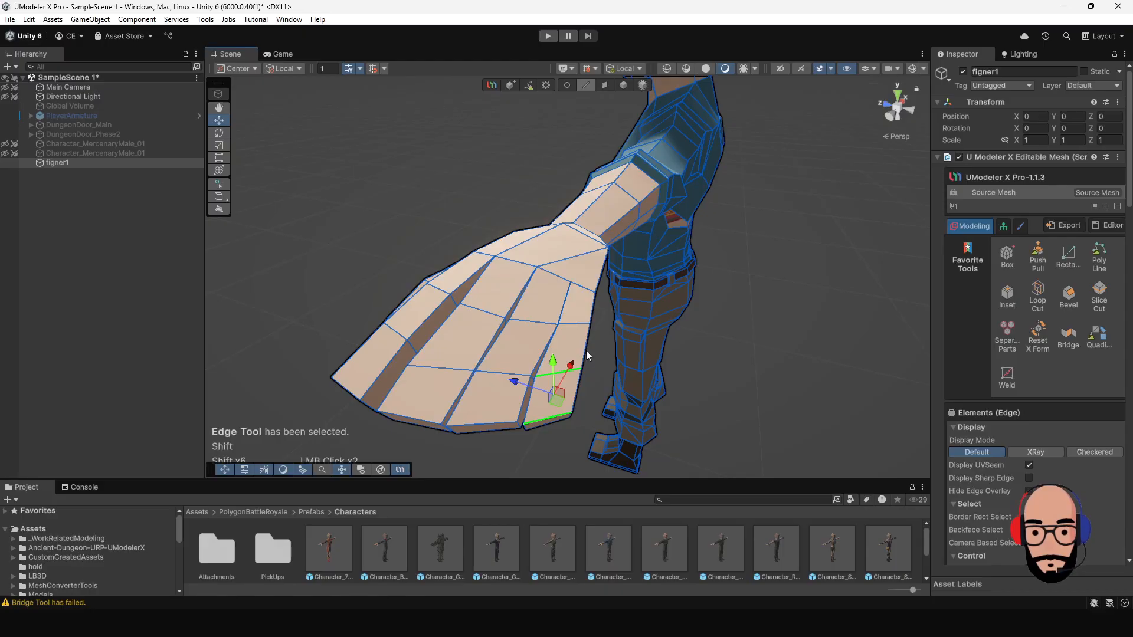
pyautogui.keyDown('shift'); pyautogui.click(576, 323); pyautogui.keyUp('shift')
pyautogui.moveTo(520, 358); pyautogui.dragTo(525, 358)
# Examine the diagonal edges on the palm side of the little finger, selecting the base and lower diagonal edges.
pyautogui.keyDown('alt'); pyautogui.moveTo(586, 394); pyautogui.dragTo(619, 212); pyautogui.keyUp('alt')
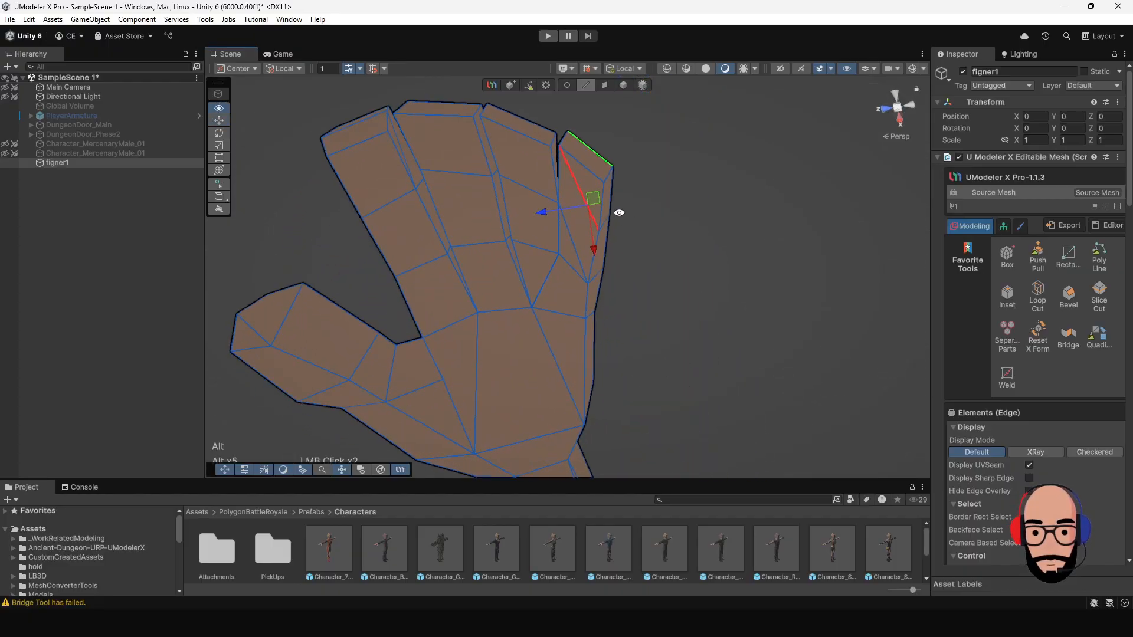
pyautogui.click(565, 263)
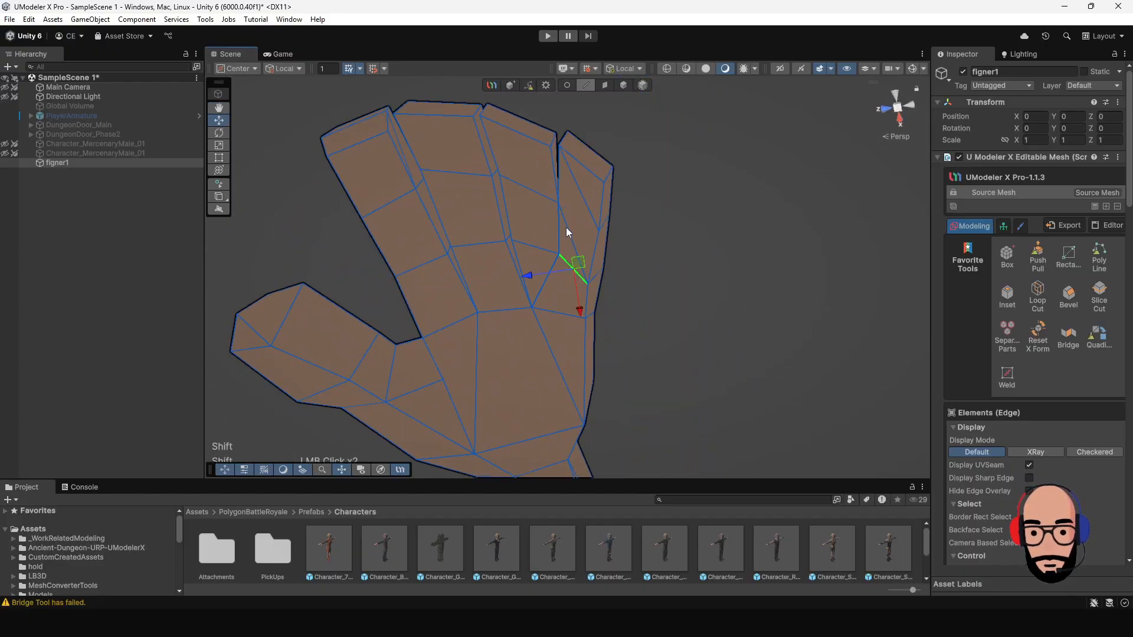
pyautogui.keyDown('shift'); pyautogui.click(565, 228); pyautogui.keyUp('shift')
pyautogui.keyDown('alt'); pyautogui.moveTo(567, 228); pyautogui.dragTo(615, 259); pyautogui.keyUp('alt')
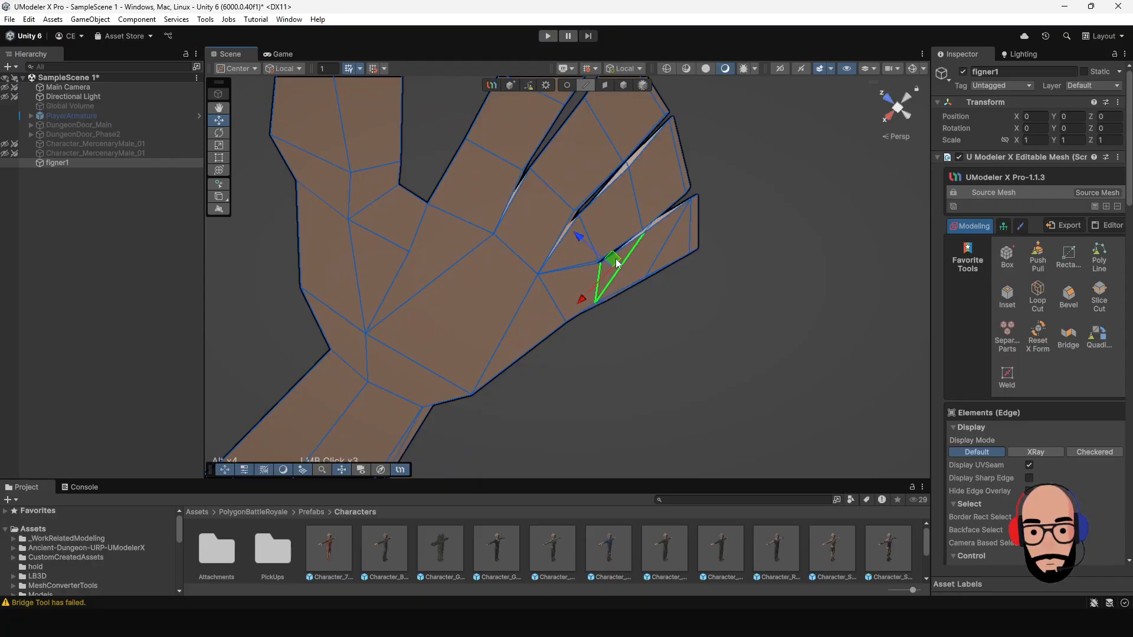
pyautogui.keyDown('alt'); pyautogui.moveTo(692, 249); pyautogui.dragTo(663, 357); pyautogui.keyUp('alt')
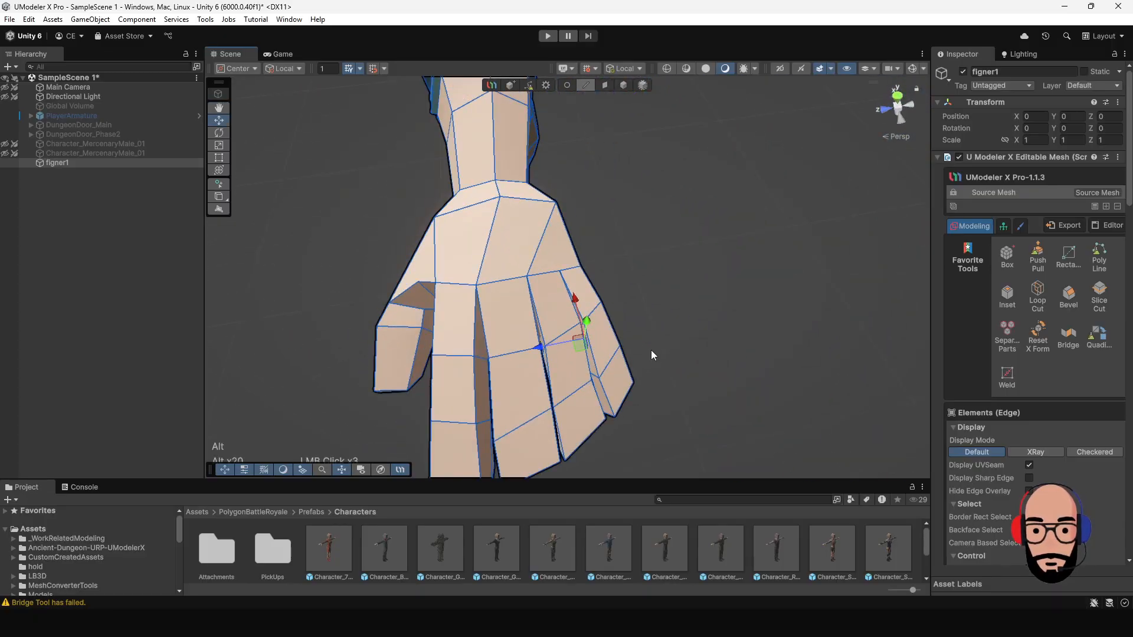
pyautogui.keyDown('alt'); pyautogui.moveTo(662, 357); pyautogui.dragTo(591, 275, button='right'); pyautogui.keyUp('alt')
pyautogui.keyDown('alt'); pyautogui.moveTo(591, 275); pyautogui.dragTo(556, 215); pyautogui.keyUp('alt')
pyautogui.keyDown('alt'); pyautogui.moveTo(544, 287); pyautogui.dragTo(543, 235); pyautogui.keyUp('alt')
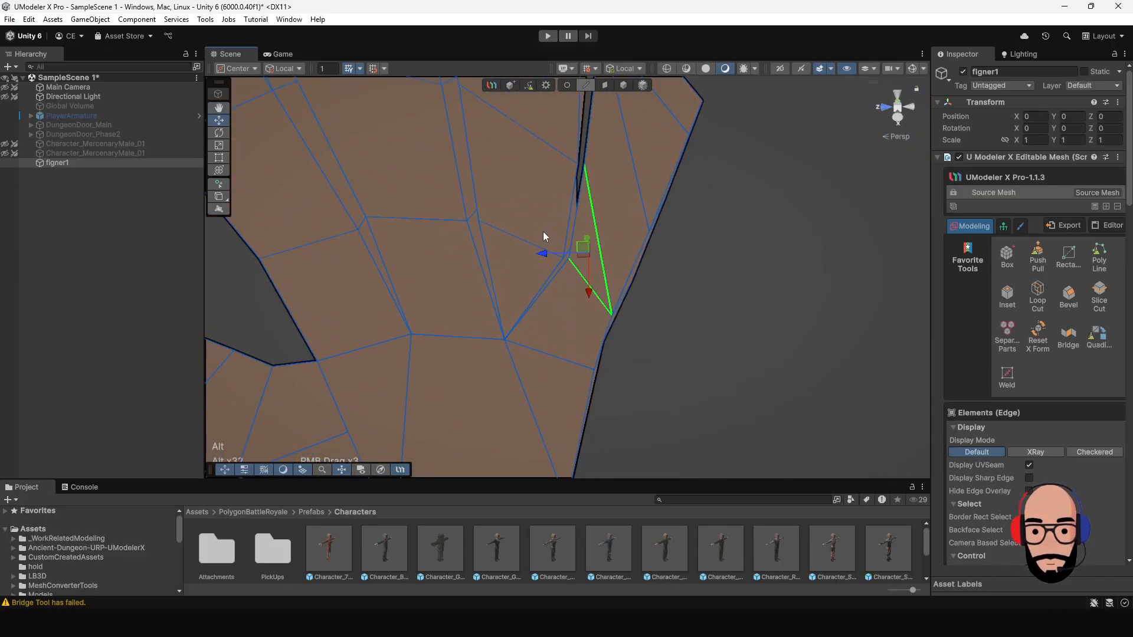
pyautogui.moveTo(572, 197); pyautogui.dragTo(554, 261, button='middle')
pyautogui.moveTo(553, 262)
pyautogui.keyDown('alt'); pyautogui.mouseDown()
pyautogui.moveTo(604, 195)
pyautogui.moveTo(663, 228)
pyautogui.moveTo(625, 228)
pyautogui.moveTo(590, 185)
pyautogui.moveTo(597, 255)
pyautogui.moveTo(675, 448)
pyautogui.moveTo(596, 318)
pyautogui.moveTo(539, 255)
pyautogui.mouseUp(); pyautogui.keyUp('alt')
pyautogui.moveTo(538, 256); pyautogui.dragTo(525, 314, button='middle')
pyautogui.keyDown('alt'); pyautogui.moveTo(525, 313); pyautogui.dragTo(618, 348); pyautogui.keyUp('alt')
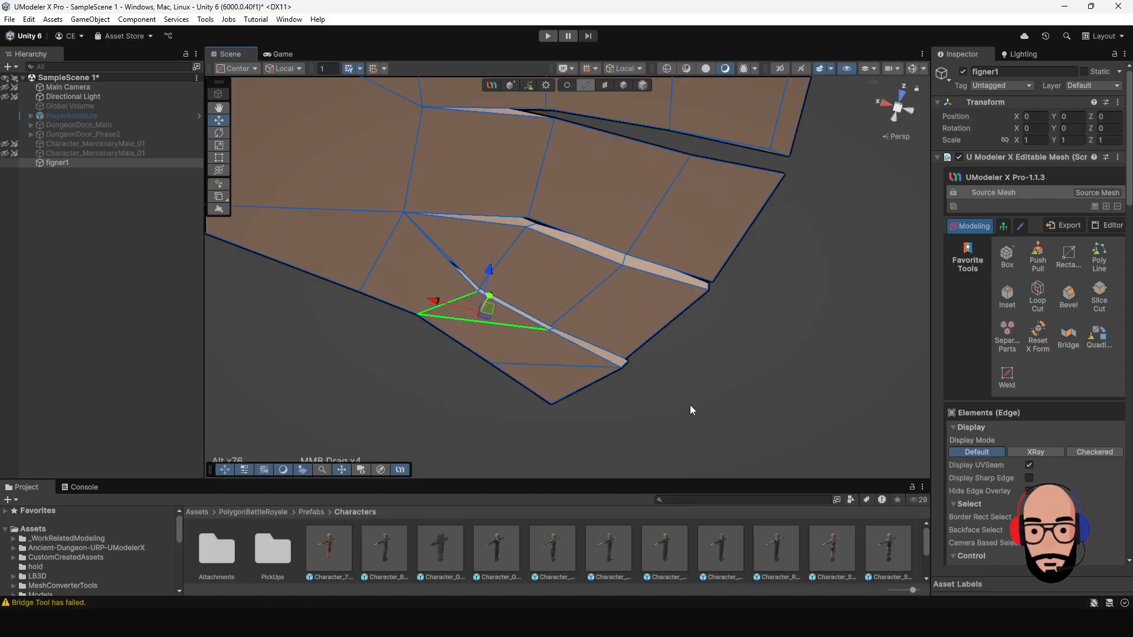
# Erase the two diagonal edges on the palm side of the little finger.
pyautogui.click(477, 321)
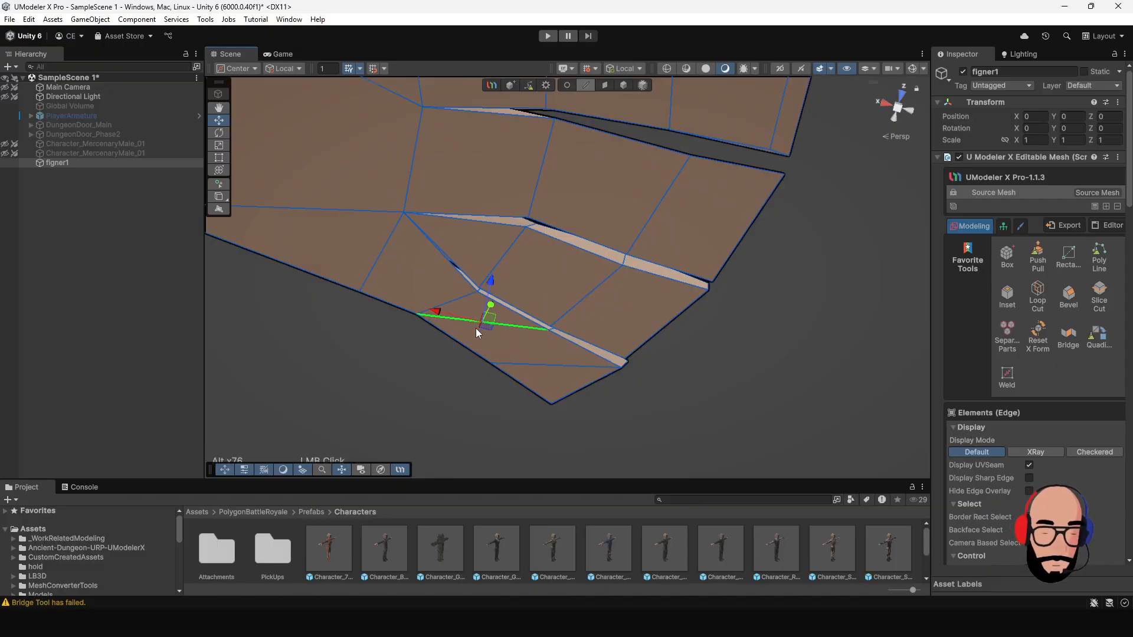
pyautogui.press('Delete')
pyautogui.click(569, 366)
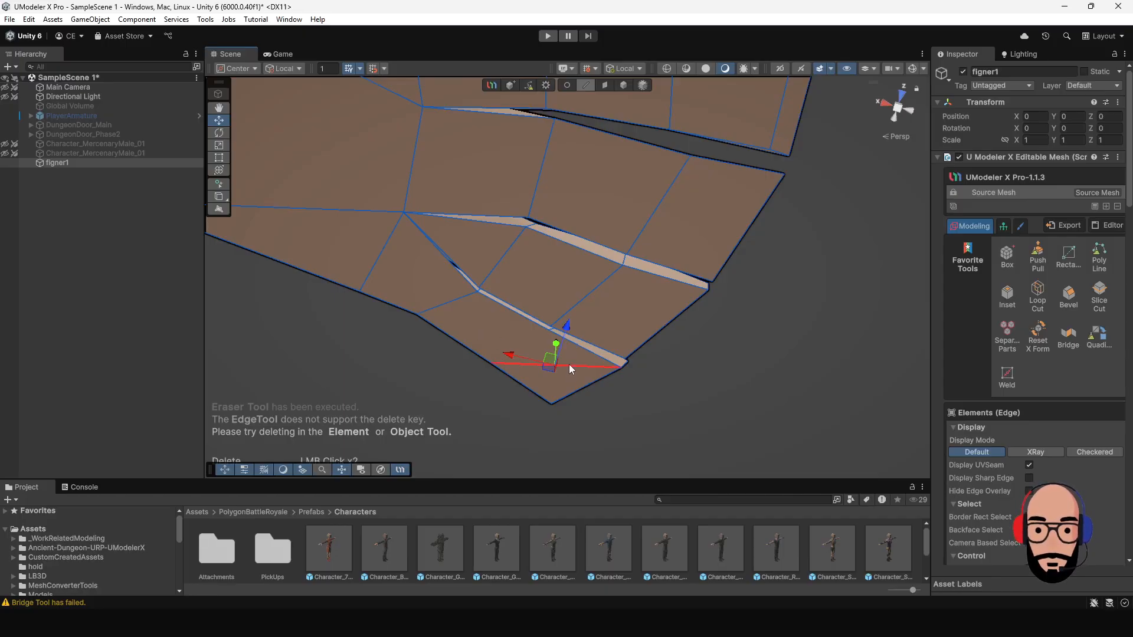
pyautogui.press('Delete')
# Draw a Poly Line edge straight across the palm side of the little finger at its middle joint.
pyautogui.keyDown('alt'); pyautogui.moveTo(562, 359); pyautogui.dragTo(625, 277); pyautogui.keyUp('alt')
pyautogui.keyDown('alt'); pyautogui.moveTo(624, 277); pyautogui.dragTo(418, 418, button='right'); pyautogui.keyUp('alt')
pyautogui.keyDown('alt'); pyautogui.moveTo(418, 419); pyautogui.dragTo(429, 402); pyautogui.keyUp('alt')
pyautogui.click(1098, 265)
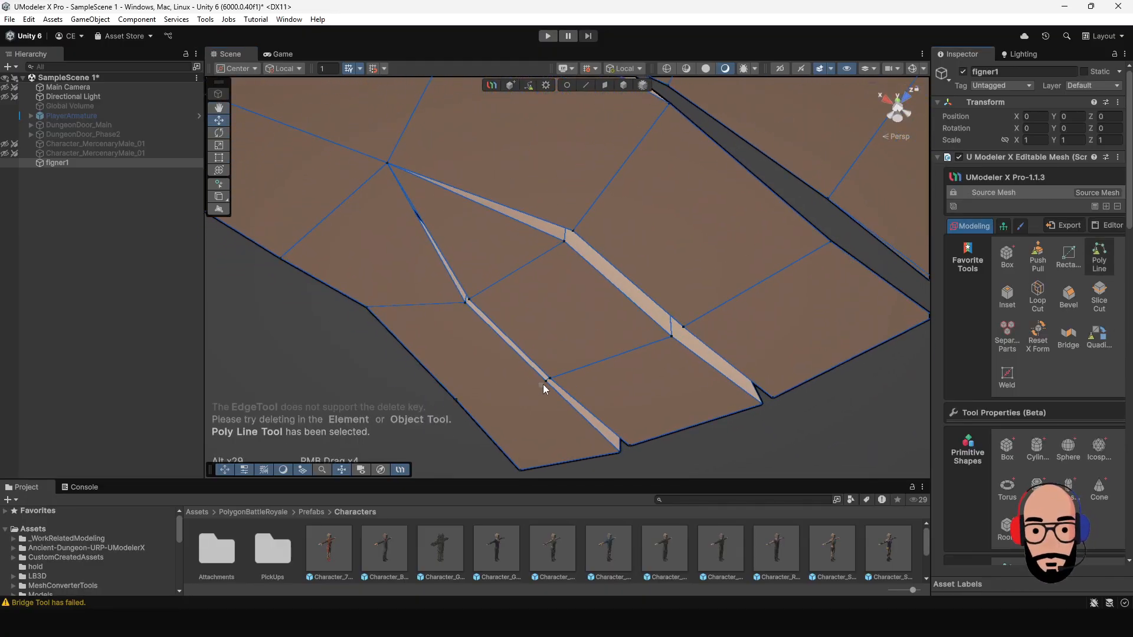
pyautogui.keyDown('alt'); pyautogui.moveTo(525, 397); pyautogui.dragTo(550, 297); pyautogui.keyUp('alt')
pyautogui.click(483, 243)
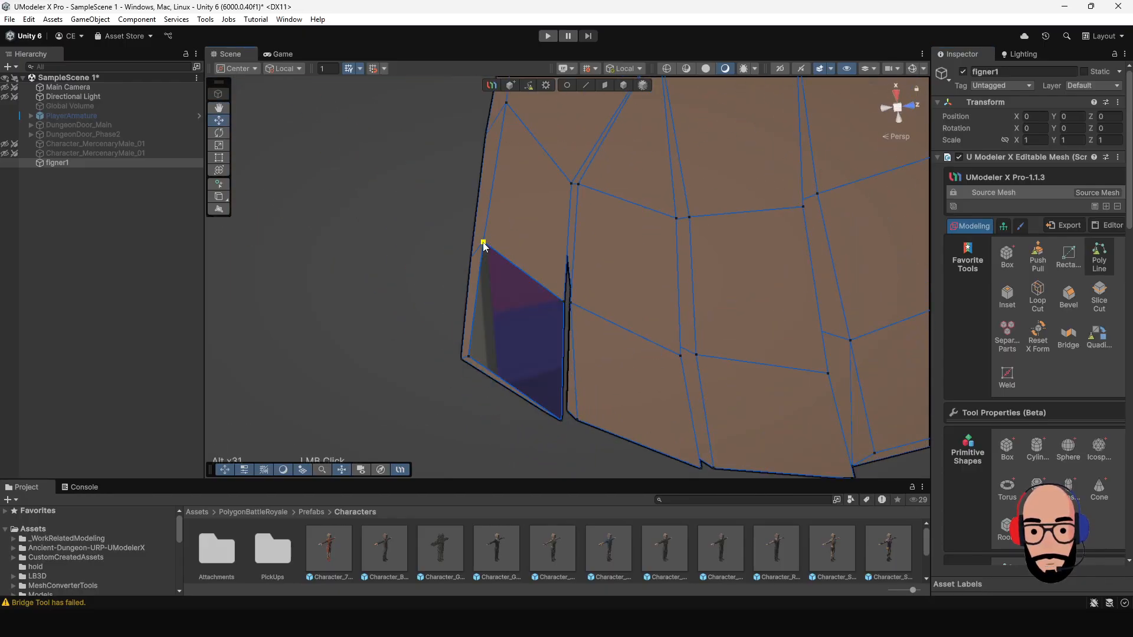
# Inspect the little finger's palm side around the redrawn cross edge and return to object-level editing.
pyautogui.keyDown('alt'); pyautogui.moveTo(493, 255); pyautogui.dragTo(540, 321); pyautogui.keyUp('alt')
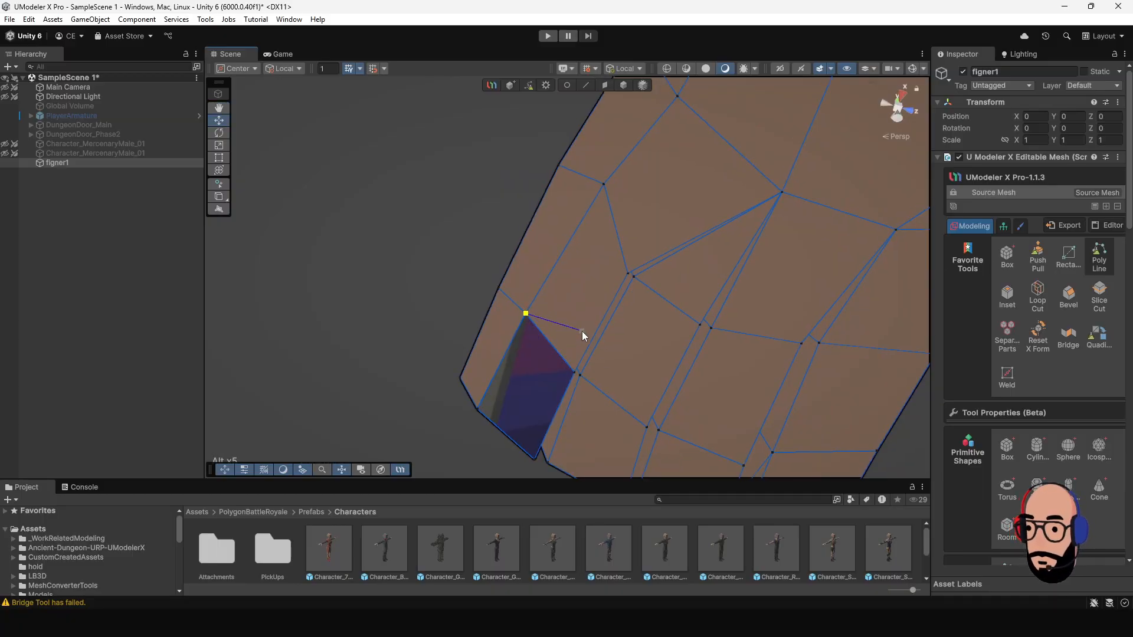
pyautogui.scroll(-2, 582, 333)
pyautogui.keyDown('alt'); pyautogui.moveTo(607, 254); pyautogui.dragTo(603, 347); pyautogui.keyUp('alt')
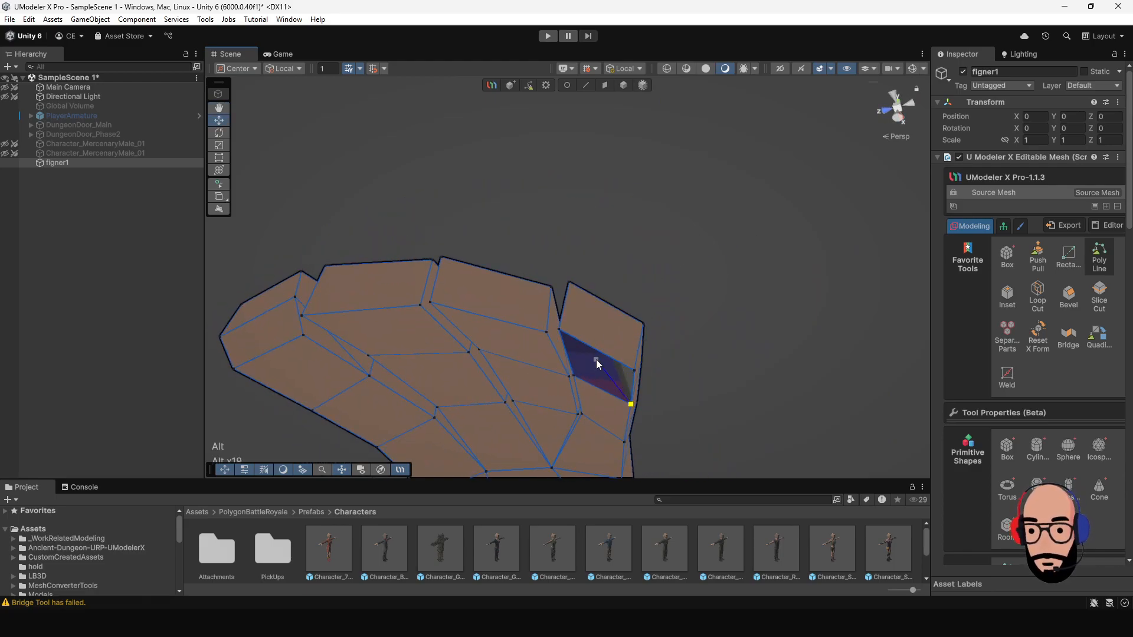
pyautogui.keyDown('alt'); pyautogui.moveTo(600, 352); pyautogui.dragTo(646, 425, button='right'); pyautogui.keyUp('alt')
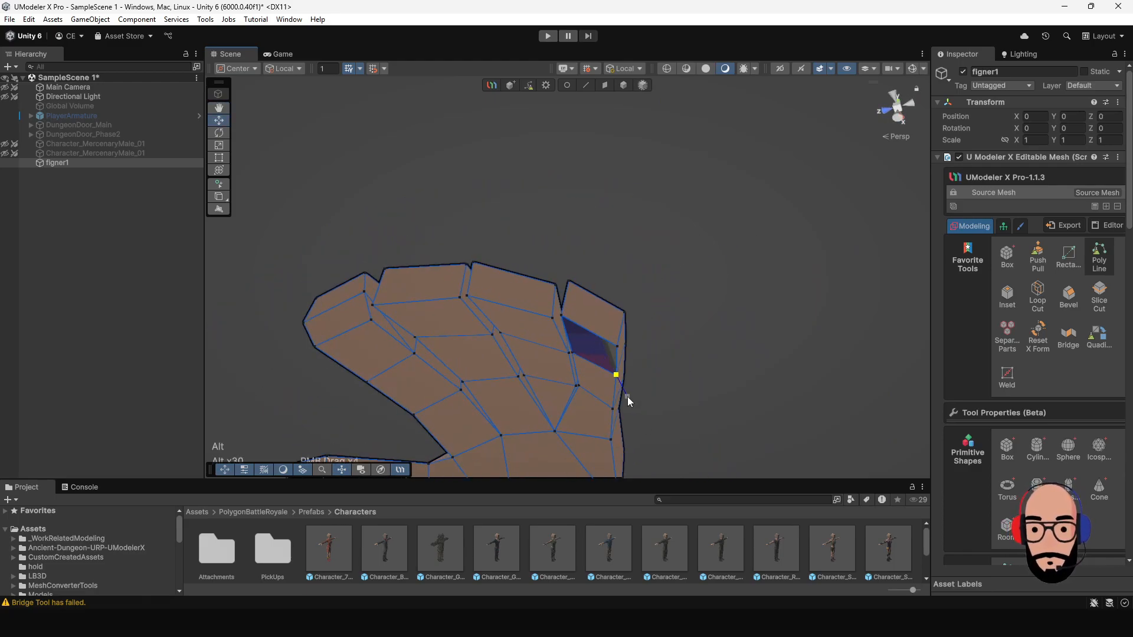
pyautogui.keyDown('alt'); pyautogui.moveTo(600, 293); pyautogui.dragTo(602, 413); pyautogui.keyUp('alt')
pyautogui.keyDown('alt'); pyautogui.moveTo(602, 413); pyautogui.dragTo(677, 402, button='right'); pyautogui.keyUp('alt')
pyautogui.keyDown('alt'); pyautogui.moveTo(678, 402); pyautogui.dragTo(607, 334); pyautogui.keyUp('alt')
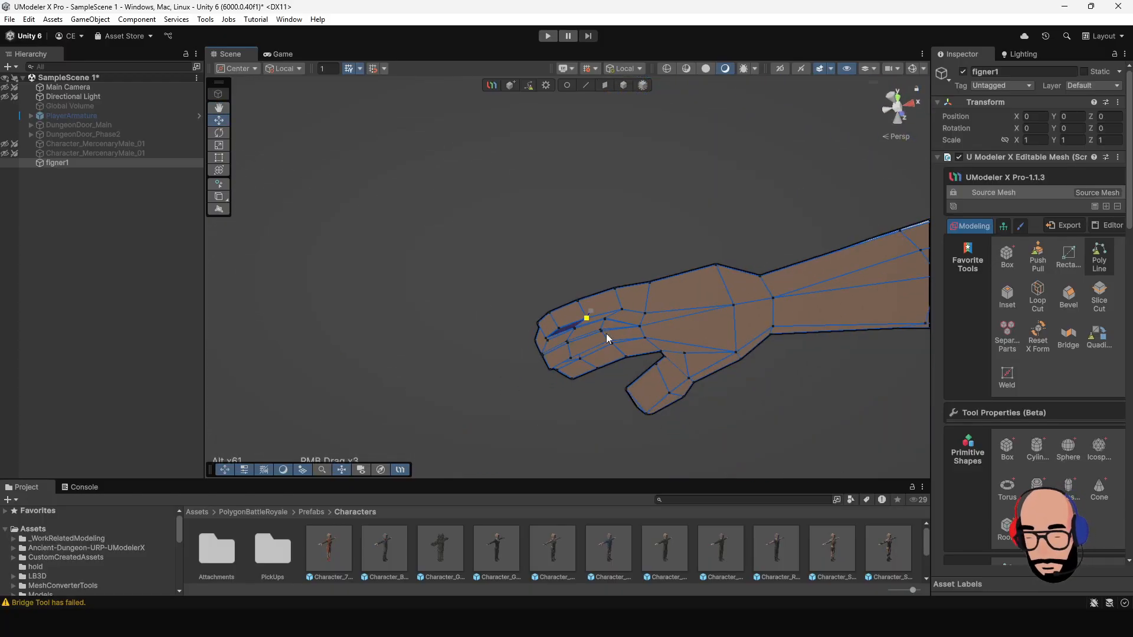
pyautogui.click(623, 85)
# Deselect the character mesh and review the edited hand on the whole character from several angles.
pyautogui.keyDown('alt'); pyautogui.moveTo(635, 149); pyautogui.dragTo(579, 156); pyautogui.keyUp('alt')
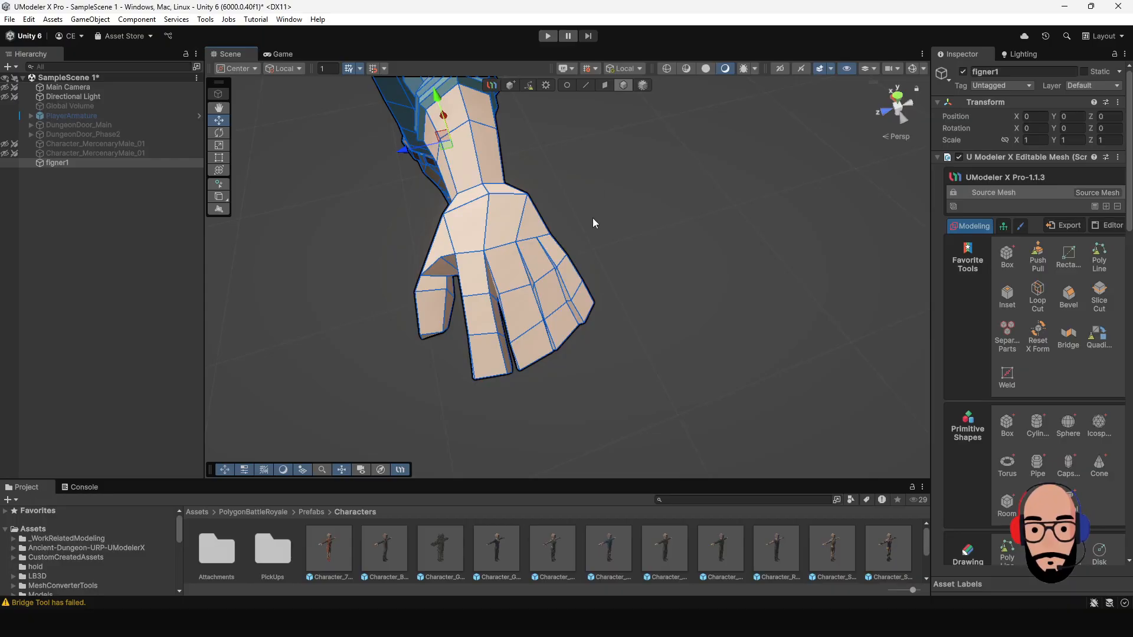
pyautogui.hotkey('shift', 'd')
pyautogui.moveTo(507, 277); pyautogui.dragTo(547, 307, button='middle')
pyautogui.keyDown('alt'); pyautogui.moveTo(578, 327); pyautogui.dragTo(525, 341); pyautogui.keyUp('alt')
pyautogui.moveTo(525, 341); pyautogui.dragTo(694, 377, button='middle')
pyautogui.keyDown('alt'); pyautogui.moveTo(693, 378); pyautogui.dragTo(407, 288, button='right'); pyautogui.keyUp('alt')
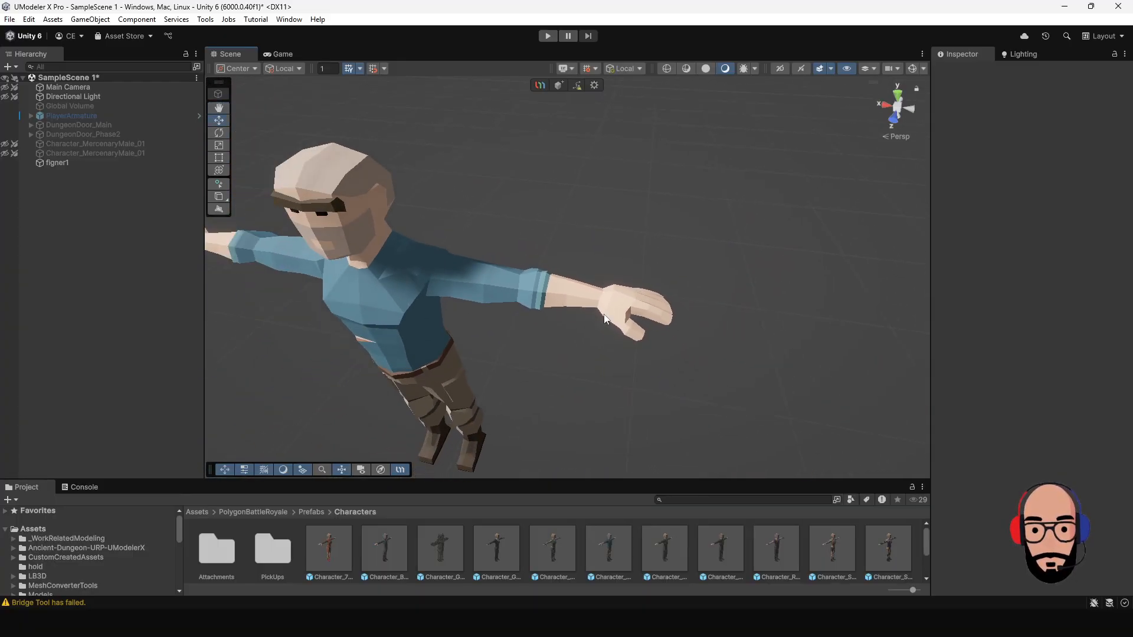
pyautogui.moveTo(407, 288); pyautogui.dragTo(596, 326, button='middle')
pyautogui.keyDown('alt'); pyautogui.moveTo(596, 326); pyautogui.dragTo(604, 259); pyautogui.keyUp('alt')
pyautogui.keyDown('alt'); pyautogui.moveTo(650, 365); pyautogui.dragTo(672, 264); pyautogui.keyUp('alt')
# Reselect the character mesh and compare its edited and unedited hands from the front.
pyautogui.click(671, 264)
pyautogui.keyDown('alt'); pyautogui.moveTo(438, 273); pyautogui.dragTo(552, 353); pyautogui.keyUp('alt')
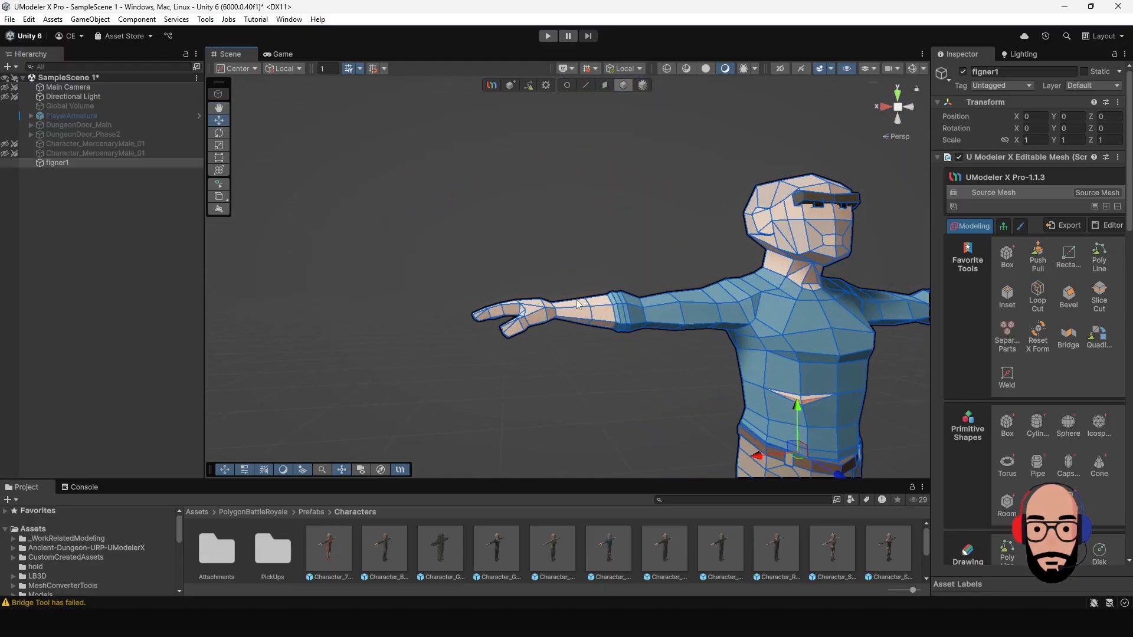
pyautogui.keyDown('alt'); pyautogui.moveTo(551, 353); pyautogui.dragTo(663, 389, button='right'); pyautogui.keyUp('alt')
pyautogui.keyDown('alt'); pyautogui.moveTo(663, 389); pyautogui.dragTo(670, 359); pyautogui.keyUp('alt')
pyautogui.keyDown('alt'); pyautogui.moveTo(671, 358); pyautogui.dragTo(640, 322, button='right'); pyautogui.keyUp('alt')
pyautogui.moveTo(640, 322); pyautogui.dragTo(556, 305, button='middle')
pyautogui.scroll(-3, 610, 294)
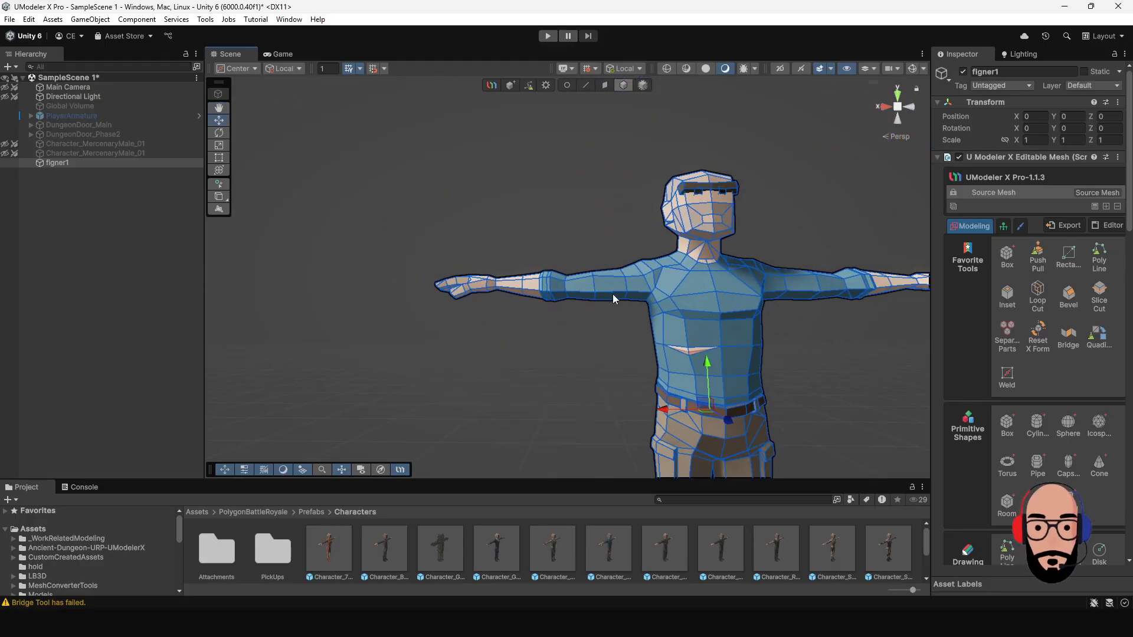
pyautogui.moveTo(690, 338); pyautogui.dragTo(579, 295, button='middle')
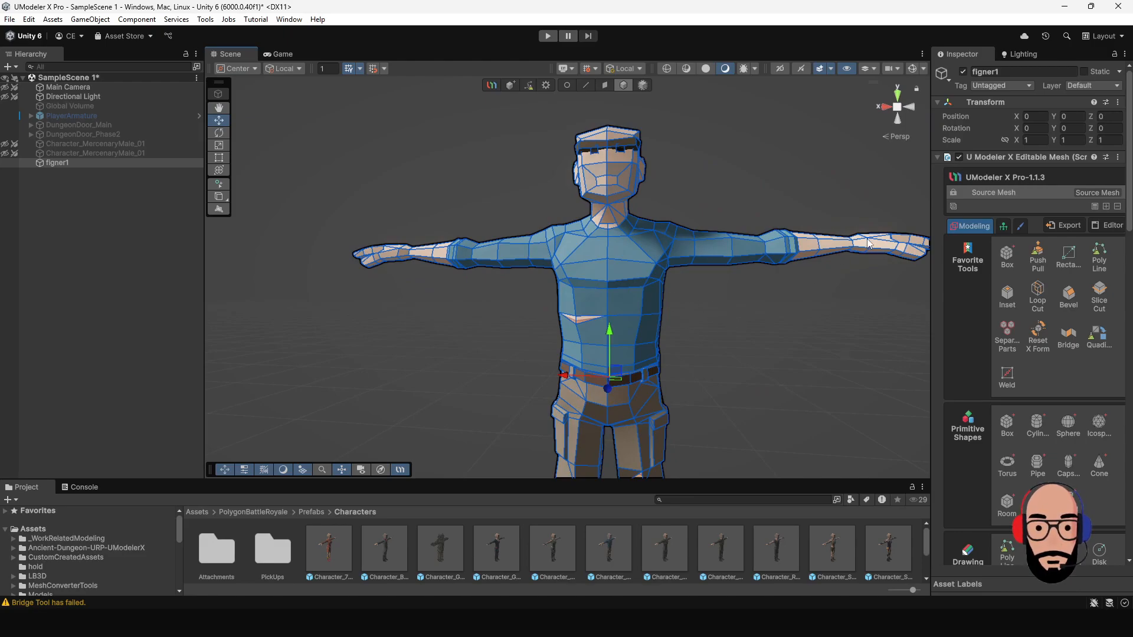
pyautogui.moveTo(865, 248); pyautogui.dragTo(591, 300, button='middle')
pyautogui.scroll(3, 561, 232)
# Select all faces of the character's unedited right hand up to the wrist and delete them.
pyautogui.click(604, 85)
pyautogui.moveTo(758, 375); pyautogui.dragTo(568, 191)
pyautogui.keyDown('alt'); pyautogui.moveTo(334, 286); pyautogui.dragTo(493, 334); pyautogui.keyUp('alt')
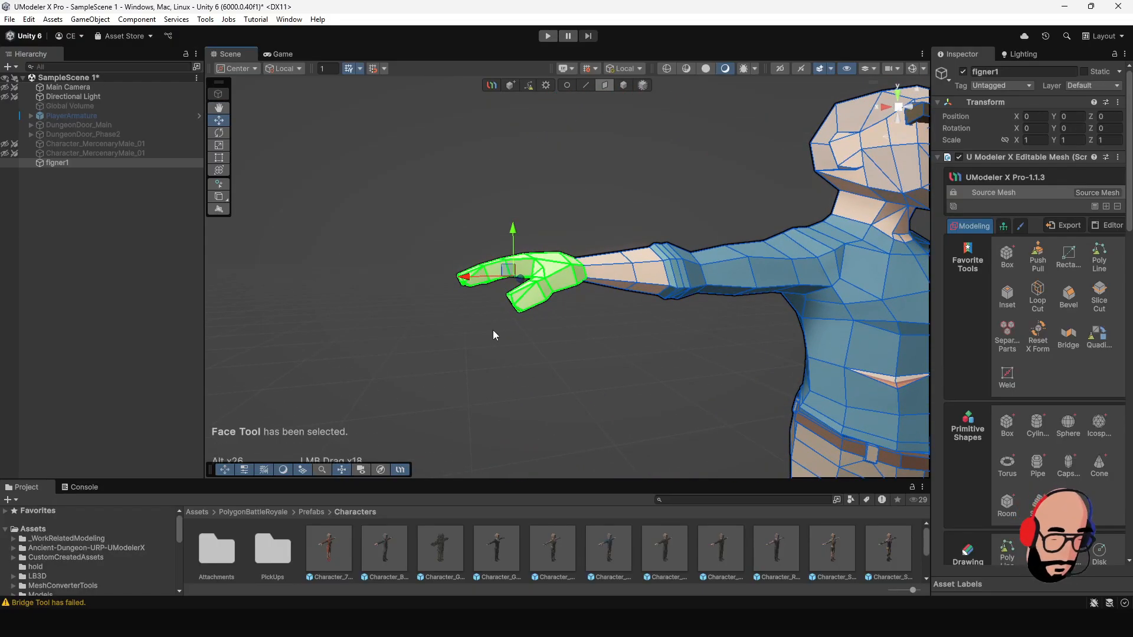
pyautogui.press('Delete')
# Select all faces of the edited left hand up to the wrist and detach them as a separate object.
pyautogui.moveTo(597, 340)
pyautogui.keyDown('alt'); pyautogui.mouseDown()
pyautogui.moveTo(650, 336)
pyautogui.moveTo(637, 284)
pyautogui.moveTo(554, 311)
pyautogui.mouseUp(); pyautogui.keyUp('alt')
pyautogui.keyDown('alt'); pyautogui.moveTo(863, 281); pyautogui.dragTo(561, 321, button='middle'); pyautogui.keyUp('alt')
pyautogui.keyDown('alt'); pyautogui.moveTo(561, 321); pyautogui.dragTo(575, 296); pyautogui.keyUp('alt')
pyautogui.moveTo(650, 398); pyautogui.dragTo(523, 267)
pyautogui.keyDown('alt'); pyautogui.moveTo(574, 293); pyautogui.dragTo(354, 270); pyautogui.keyUp('alt')
pyautogui.keyDown('alt'); pyautogui.moveTo(354, 270); pyautogui.dragTo(369, 275, button='right'); pyautogui.keyUp('alt')
pyautogui.scroll(-5, 1016, 400)
pyautogui.scroll(-5, 1016, 400)
pyautogui.scroll(-1, 1016, 401)
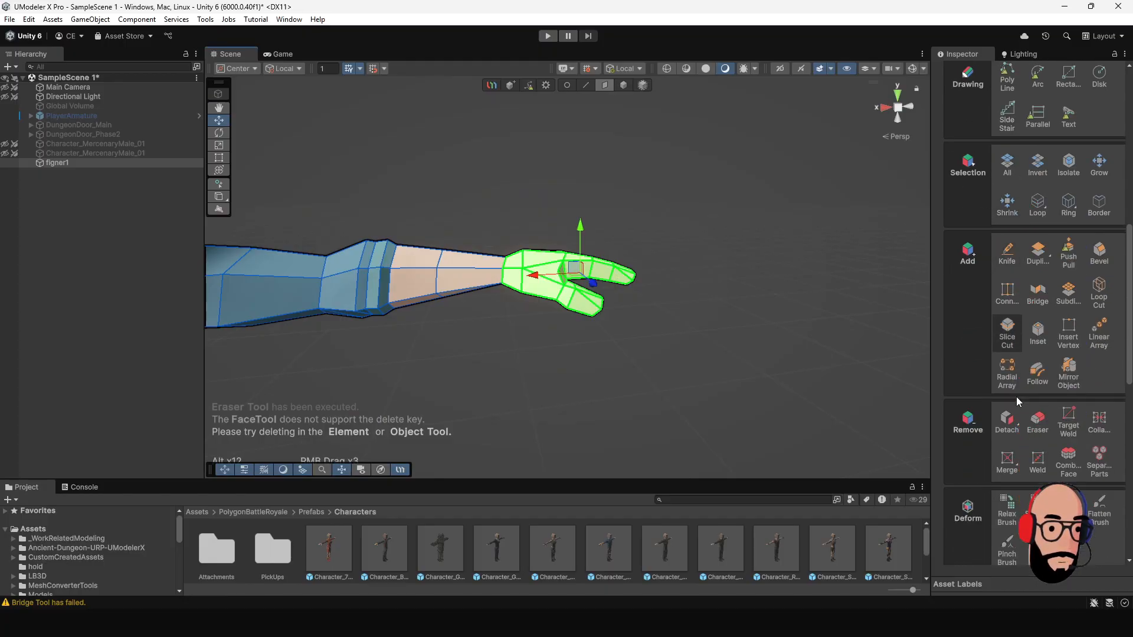
pyautogui.click(1011, 419)
pyautogui.keyDown('alt'); pyautogui.moveTo(737, 318); pyautogui.dragTo(498, 277); pyautogui.keyUp('alt')
# Add a Mirror modifier to the detached hand and check the copy on the opposite arm.
pyautogui.scroll(15, 1072, 352)
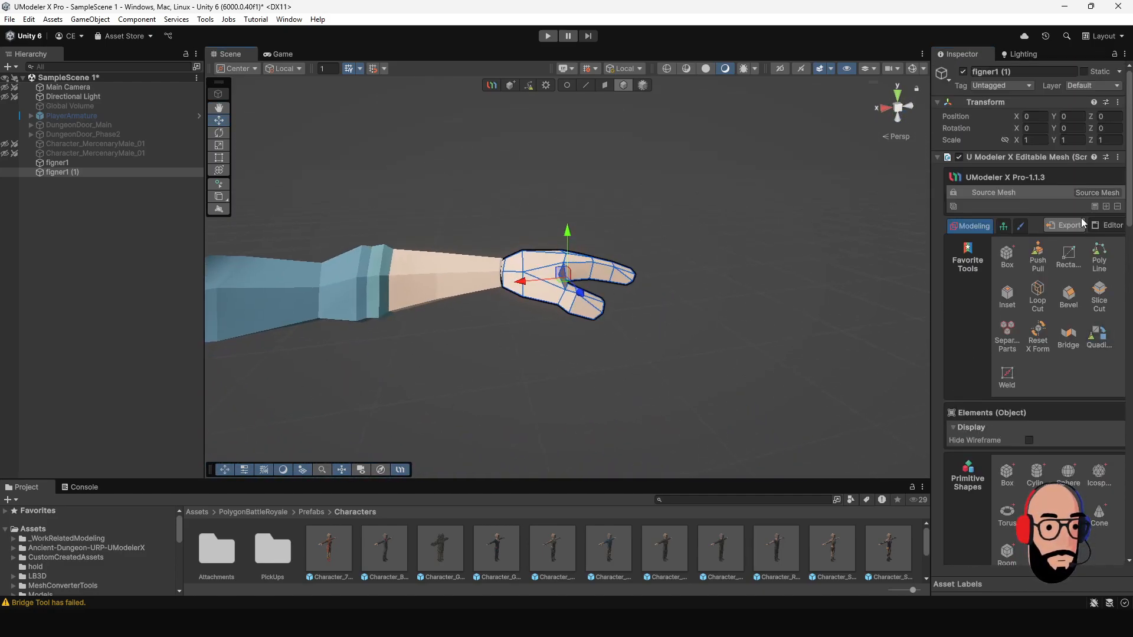
pyautogui.click(1106, 206)
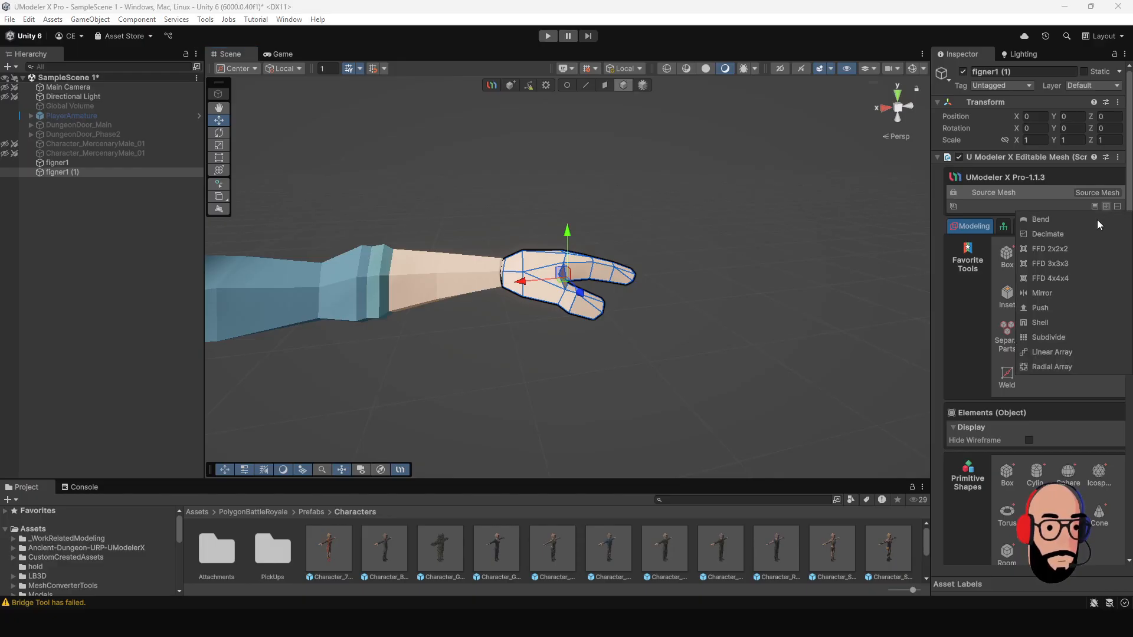
pyautogui.click(1045, 293)
pyautogui.keyDown('alt'); pyautogui.moveTo(673, 379); pyautogui.dragTo(588, 219, button='right'); pyautogui.keyUp('alt')
pyautogui.keyDown('alt'); pyautogui.moveTo(588, 219); pyautogui.dragTo(557, 246); pyautogui.keyUp('alt')
pyautogui.keyDown('alt'); pyautogui.moveTo(557, 246); pyautogui.dragTo(510, 210, button='right'); pyautogui.keyUp('alt')
pyautogui.keyDown('alt'); pyautogui.moveTo(511, 210); pyautogui.dragTo(509, 256); pyautogui.keyUp('alt')
pyautogui.keyDown('alt'); pyautogui.moveTo(508, 256); pyautogui.dragTo(537, 253, button='right'); pyautogui.keyUp('alt')
pyautogui.keyDown('alt'); pyautogui.moveTo(537, 253); pyautogui.dragTo(399, 215); pyautogui.keyUp('alt')
pyautogui.keyDown('alt'); pyautogui.moveTo(398, 215); pyautogui.dragTo(661, 313, button='right'); pyautogui.keyUp('alt')
pyautogui.keyDown('alt'); pyautogui.moveTo(661, 313); pyautogui.dragTo(567, 240); pyautogui.keyUp('alt')
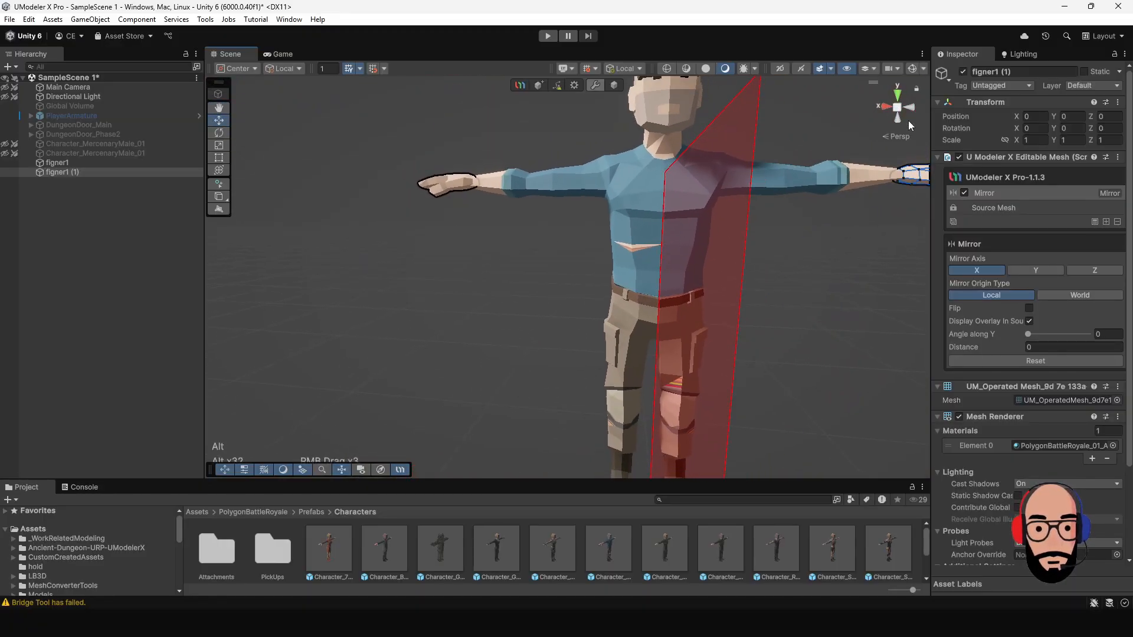
# In the front view, shift the mirror plane along X to a distance of about 0.023.
pyautogui.click(913, 106)
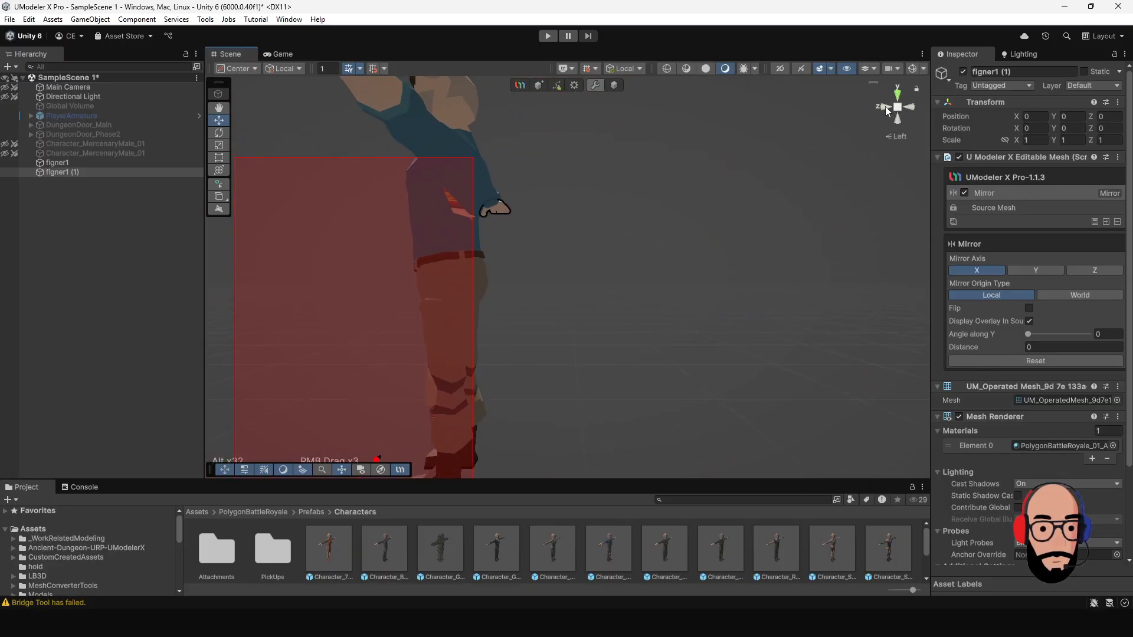
pyautogui.keyDown('alt'); pyautogui.moveTo(728, 225); pyautogui.dragTo(713, 161, button='middle'); pyautogui.keyUp('alt')
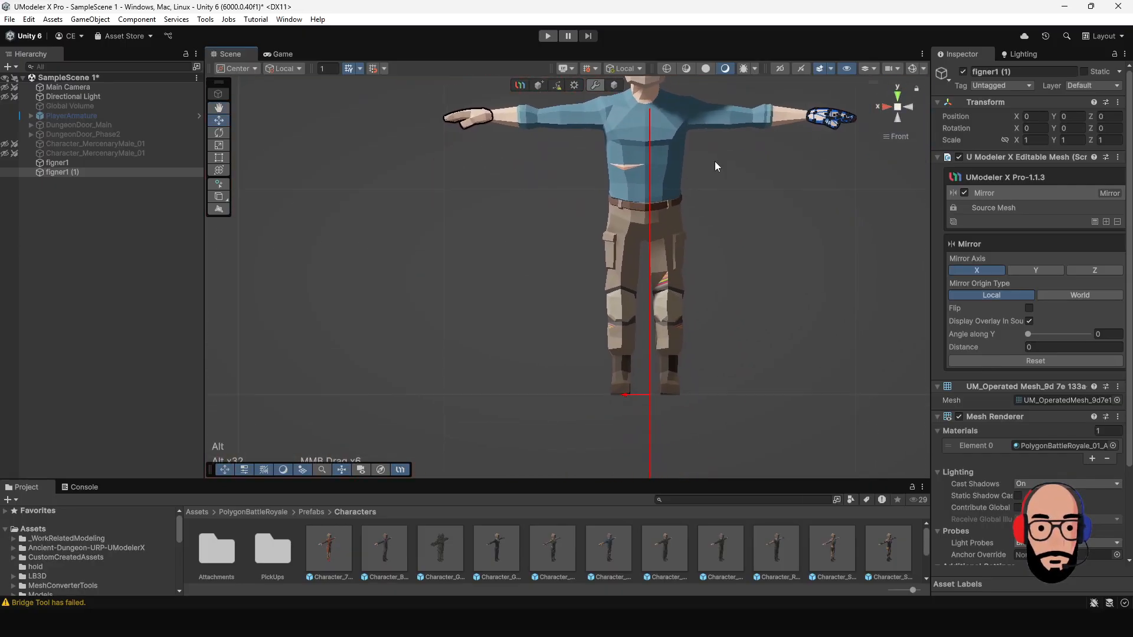
pyautogui.moveTo(625, 398); pyautogui.dragTo(623, 394)
pyautogui.keyDown('alt'); pyautogui.moveTo(570, 216); pyautogui.dragTo(563, 298, button='middle'); pyautogui.keyUp('alt')
pyautogui.click(897, 107)
# Examine how the mirrored hand lines up with the opposite wrist from several angles.
pyautogui.keyDown('alt'); pyautogui.moveTo(484, 183); pyautogui.dragTo(687, 318); pyautogui.keyUp('alt')
pyautogui.keyDown('alt'); pyautogui.moveTo(561, 281); pyautogui.dragTo(619, 348, button='right'); pyautogui.keyUp('alt')
pyautogui.keyDown('alt'); pyautogui.moveTo(619, 349); pyautogui.dragTo(535, 249); pyautogui.keyUp('alt')
pyautogui.keyDown('alt'); pyautogui.moveTo(534, 249); pyautogui.dragTo(506, 266, button='right'); pyautogui.keyUp('alt')
pyautogui.keyDown('alt'); pyautogui.moveTo(506, 266); pyautogui.dragTo(490, 264); pyautogui.keyUp('alt')
pyautogui.keyDown('alt'); pyautogui.moveTo(490, 263); pyautogui.dragTo(564, 346, button='right'); pyautogui.keyUp('alt')
pyautogui.keyDown('alt'); pyautogui.moveTo(565, 346); pyautogui.dragTo(548, 311); pyautogui.keyUp('alt')
pyautogui.keyDown('alt'); pyautogui.moveTo(549, 311); pyautogui.dragTo(531, 255, button='right'); pyautogui.keyUp('alt')
pyautogui.keyDown('alt'); pyautogui.moveTo(531, 255); pyautogui.dragTo(563, 295); pyautogui.keyUp('alt')
pyautogui.keyDown('alt'); pyautogui.moveTo(564, 295); pyautogui.dragTo(557, 255, button='middle'); pyautogui.keyUp('alt')
pyautogui.keyDown('alt'); pyautogui.moveTo(557, 255); pyautogui.dragTo(547, 246, button='right'); pyautogui.keyUp('alt')
pyautogui.keyDown('alt'); pyautogui.moveTo(546, 245); pyautogui.dragTo(656, 289); pyautogui.keyUp('alt')
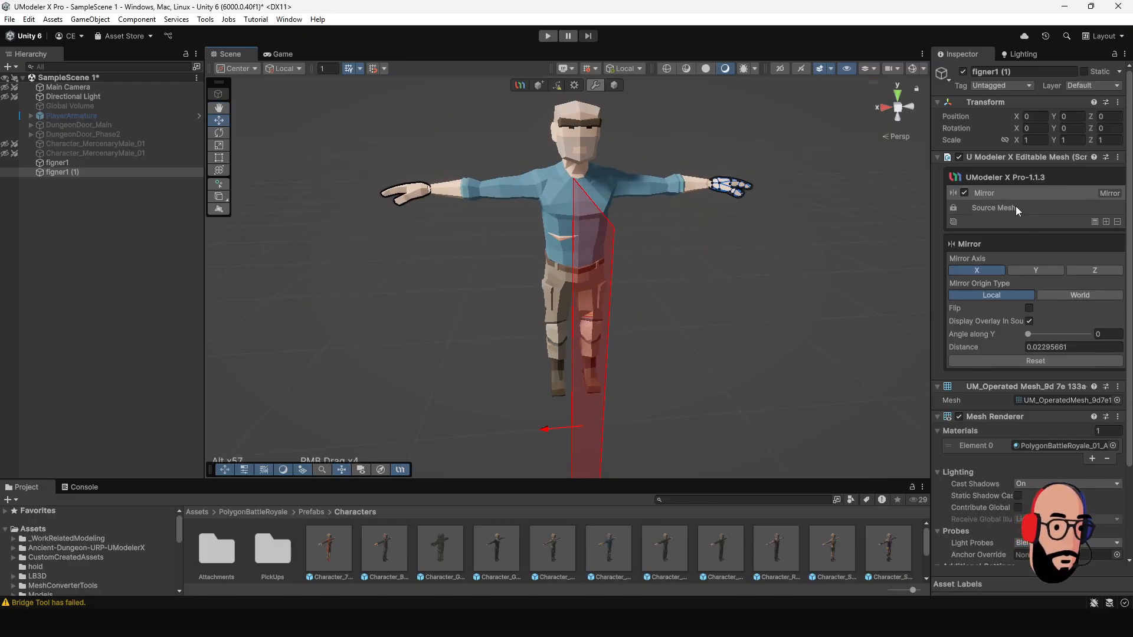
# Collapse the Mirror modifier so both hands become part of the editable source mesh.
pyautogui.click(1096, 221)
pyautogui.scroll(5, 581, 225)
pyautogui.moveTo(538, 216); pyautogui.dragTo(649, 280, button='middle')
pyautogui.scroll(2, 649, 279)
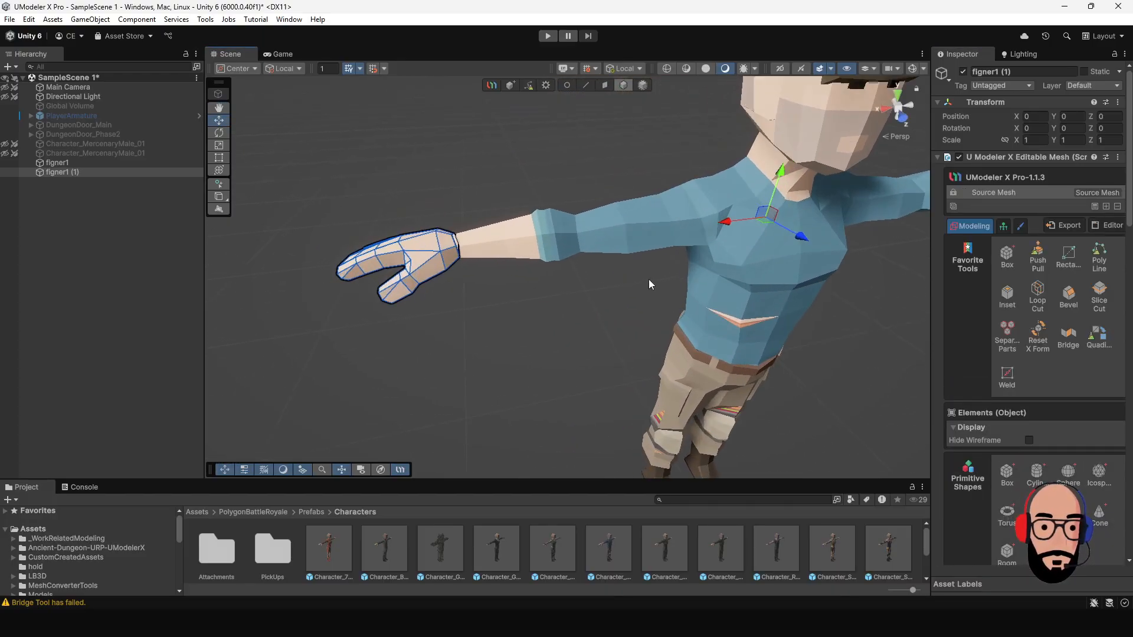
# Select all faces of the mirrored right hand and nudge them along X to meet the wrist.
pyautogui.click(606, 85)
pyautogui.moveTo(283, 194); pyautogui.dragTo(480, 382)
pyautogui.press('f')
pyautogui.keyDown('alt'); pyautogui.moveTo(649, 319); pyautogui.dragTo(549, 326); pyautogui.keyUp('alt')
pyautogui.keyDown('alt'); pyautogui.moveTo(691, 306); pyautogui.dragTo(734, 306, button='right'); pyautogui.keyUp('alt')
pyautogui.keyDown('alt'); pyautogui.moveTo(734, 295); pyautogui.dragTo(625, 291, button='middle'); pyautogui.keyUp('alt')
pyautogui.keyDown('alt'); pyautogui.moveTo(625, 291); pyautogui.dragTo(661, 310, button='right'); pyautogui.keyUp('alt')
pyautogui.moveTo(374, 249); pyautogui.dragTo(375, 256)
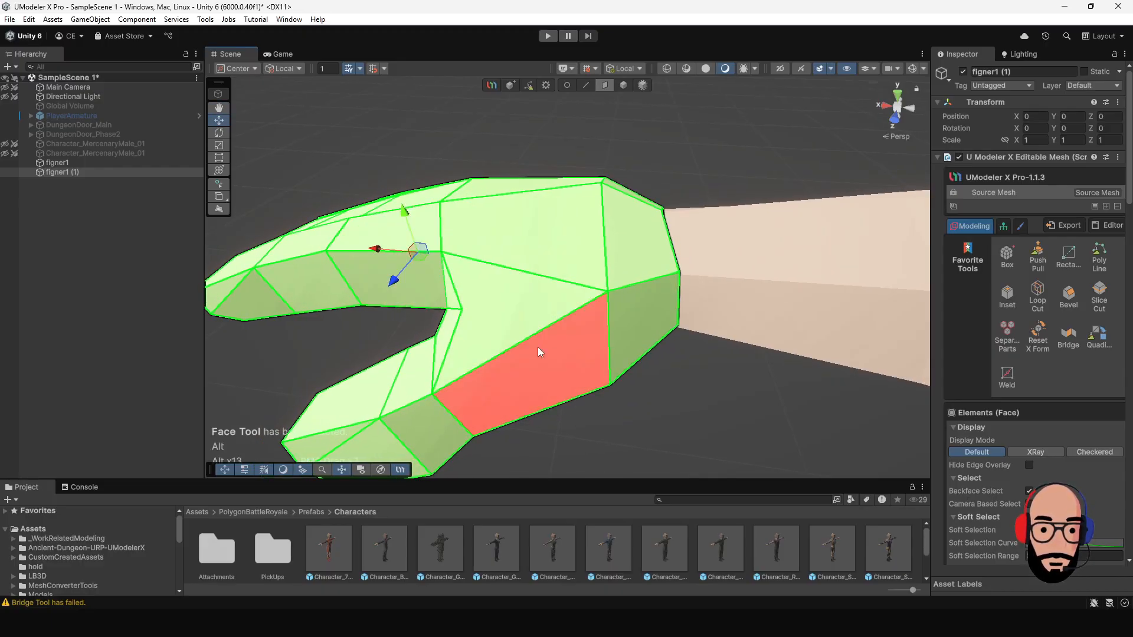
# Inspect the join between the mirrored hand and its wrist, and compare it with the opposite hand.
pyautogui.keyDown('alt'); pyautogui.moveTo(532, 346); pyautogui.dragTo(413, 295, button='right'); pyautogui.keyUp('alt')
pyautogui.keyDown('alt'); pyautogui.moveTo(791, 379); pyautogui.dragTo(573, 313, button='middle'); pyautogui.keyUp('alt')
pyautogui.keyDown('alt'); pyautogui.moveTo(572, 312); pyautogui.dragTo(529, 177, button='right'); pyautogui.keyUp('alt')
pyautogui.keyDown('alt'); pyautogui.moveTo(529, 177); pyautogui.dragTo(808, 202); pyautogui.keyUp('alt')
pyautogui.keyDown('alt'); pyautogui.moveTo(608, 274); pyautogui.dragTo(436, 348); pyautogui.keyUp('alt')
pyautogui.keyDown('alt'); pyautogui.moveTo(584, 307); pyautogui.dragTo(560, 239, button='right'); pyautogui.keyUp('alt')
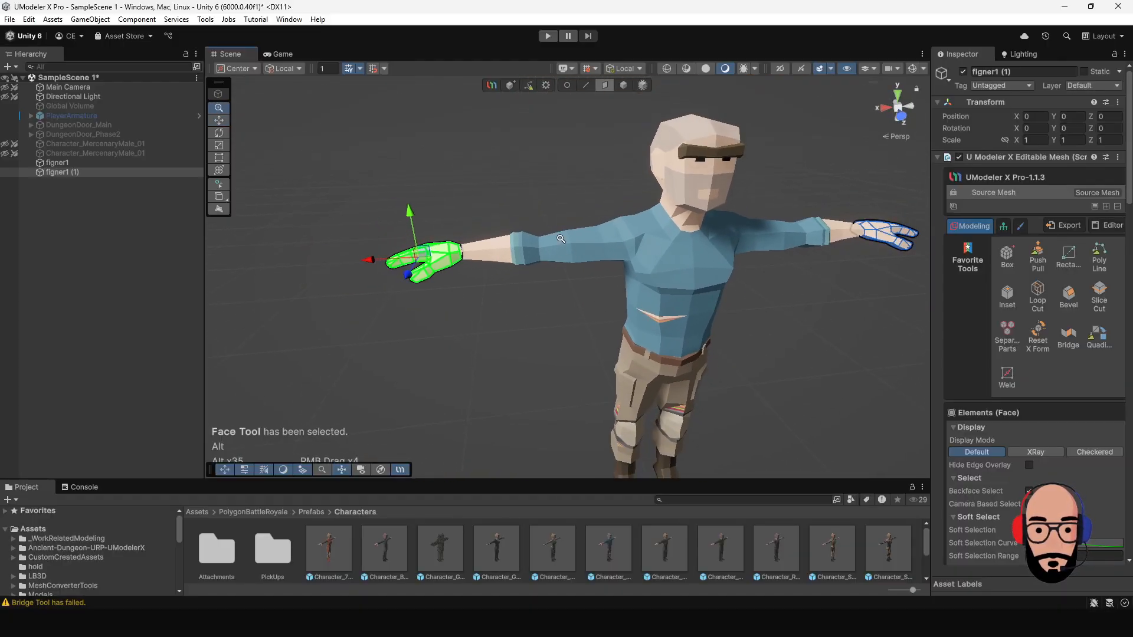
pyautogui.keyDown('alt'); pyautogui.moveTo(756, 334); pyautogui.dragTo(561, 349, button='middle'); pyautogui.keyUp('alt')
pyautogui.keyDown('alt'); pyautogui.moveTo(561, 348); pyautogui.dragTo(519, 265, button='right'); pyautogui.keyUp('alt')
pyautogui.moveTo(608, 259)
pyautogui.keyDown('alt'); pyautogui.mouseDown()
pyautogui.moveTo(572, 276)
pyautogui.moveTo(602, 259)
pyautogui.mouseUp(); pyautogui.keyUp('alt')
pyautogui.keyDown('alt'); pyautogui.moveTo(661, 301); pyautogui.dragTo(753, 371, button='right'); pyautogui.keyUp('alt')
pyautogui.keyDown('alt'); pyautogui.moveTo(554, 254); pyautogui.dragTo(645, 307, button='right'); pyautogui.keyUp('alt')
pyautogui.keyDown('alt'); pyautogui.moveTo(826, 319); pyautogui.dragTo(648, 326); pyautogui.keyUp('alt')
pyautogui.keyDown('alt'); pyautogui.moveTo(826, 431); pyautogui.dragTo(716, 399, button='middle'); pyautogui.keyUp('alt')
pyautogui.keyDown('alt'); pyautogui.moveTo(658, 383); pyautogui.dragTo(589, 303, button='right'); pyautogui.keyUp('alt')
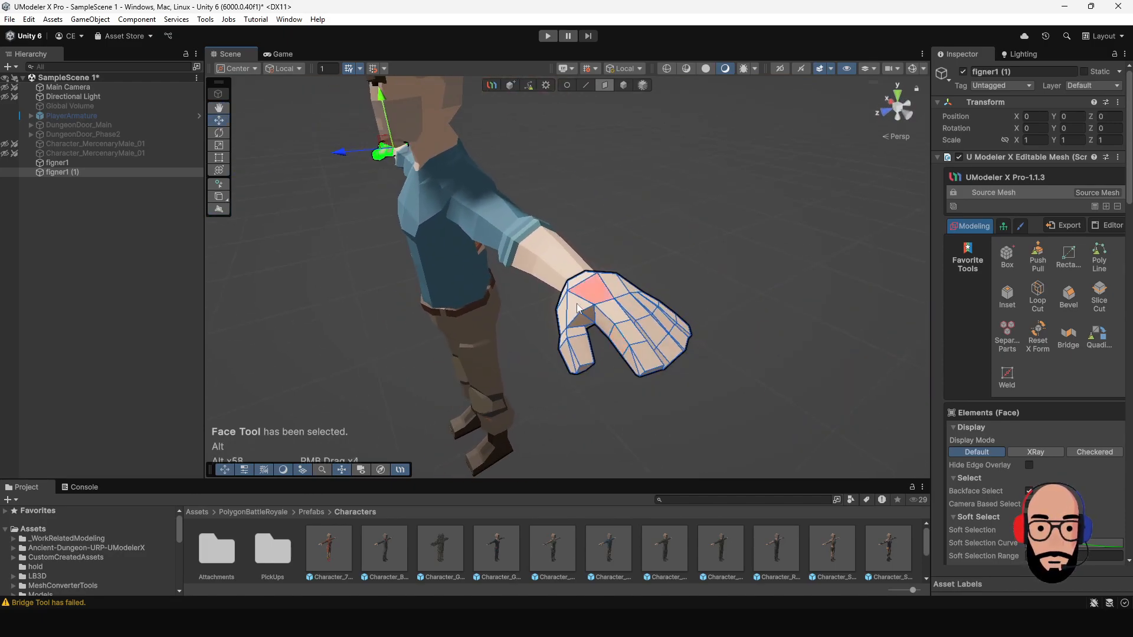
# Select all faces of the left hand, review both hands on the arms, and return to object-level editing.
pyautogui.keyDown('alt'); pyautogui.moveTo(590, 303); pyautogui.dragTo(671, 302); pyautogui.keyUp('alt')
pyautogui.moveTo(618, 209); pyautogui.dragTo(866, 436)
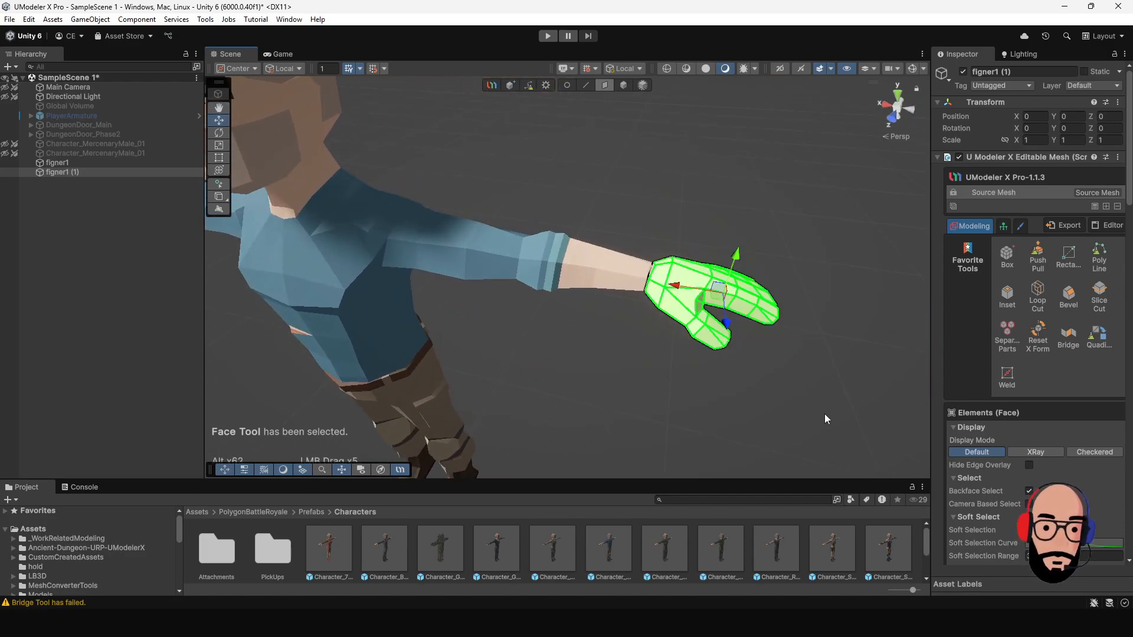
pyautogui.keyDown('alt'); pyautogui.moveTo(824, 418); pyautogui.dragTo(728, 366, button='right'); pyautogui.keyUp('alt')
pyautogui.keyDown('alt'); pyautogui.moveTo(728, 367); pyautogui.dragTo(776, 354); pyautogui.keyUp('alt')
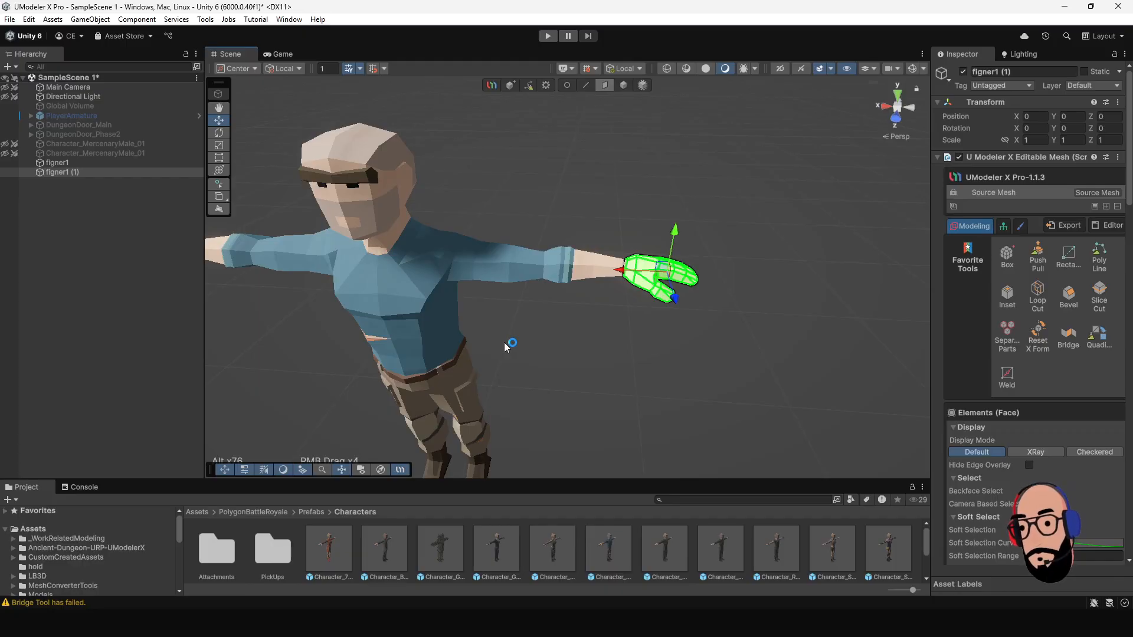
pyautogui.keyDown('alt'); pyautogui.moveTo(473, 326); pyautogui.dragTo(682, 316); pyautogui.keyUp('alt')
pyautogui.keyDown('alt'); pyautogui.moveTo(682, 317); pyautogui.dragTo(568, 269, button='right'); pyautogui.keyUp('alt')
pyautogui.keyDown('alt'); pyautogui.moveTo(725, 307); pyautogui.dragTo(604, 264); pyautogui.keyUp('alt')
pyautogui.keyDown('alt'); pyautogui.moveTo(604, 265); pyautogui.dragTo(662, 392, button='right'); pyautogui.keyUp('alt')
pyautogui.keyDown('alt'); pyautogui.moveTo(662, 393); pyautogui.dragTo(572, 372); pyautogui.keyUp('alt')
pyautogui.keyDown('alt'); pyautogui.moveTo(572, 372); pyautogui.dragTo(560, 366, button='middle'); pyautogui.keyUp('alt')
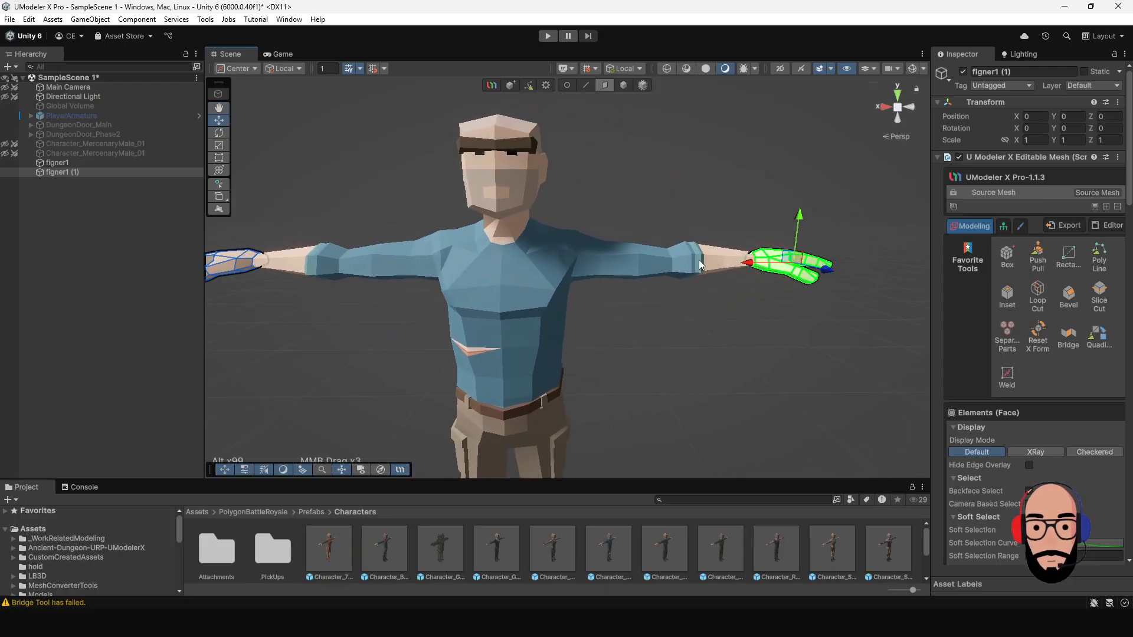
pyautogui.click(630, 85)
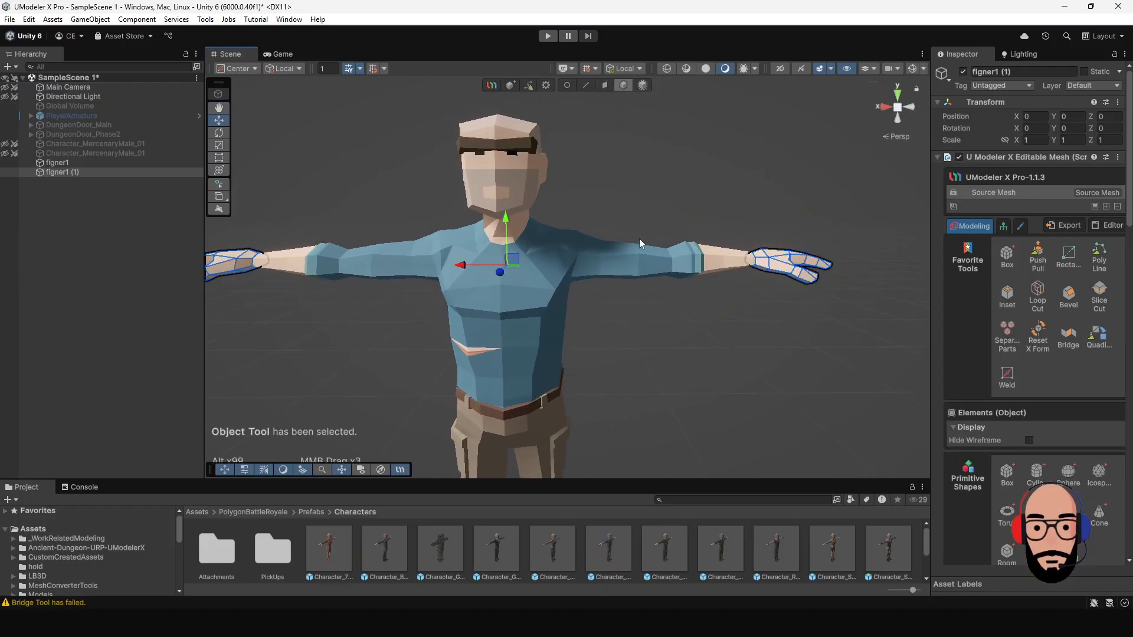
# Add the body mesh to the selected hands and combine both objects into one editable mesh.
pyautogui.keyDown('shift'); pyautogui.click(608, 246); pyautogui.keyUp('shift')
pyautogui.scroll(-2, 674, 328)
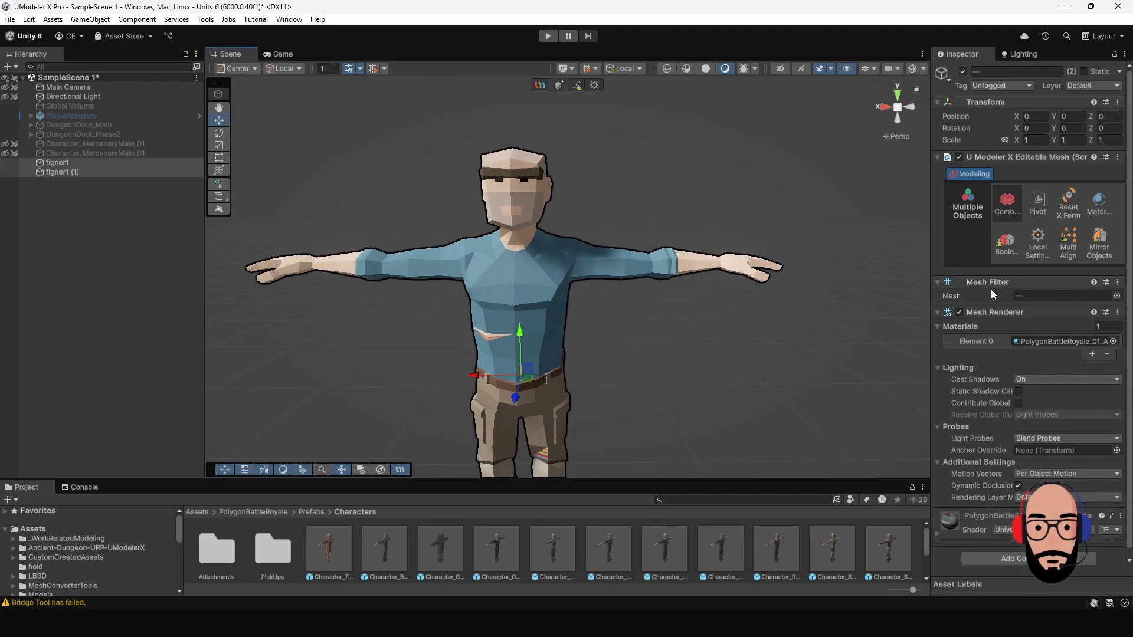
pyautogui.click(1006, 204)
pyautogui.keyDown('alt'); pyautogui.moveTo(571, 369); pyautogui.dragTo(590, 289); pyautogui.keyUp('alt')
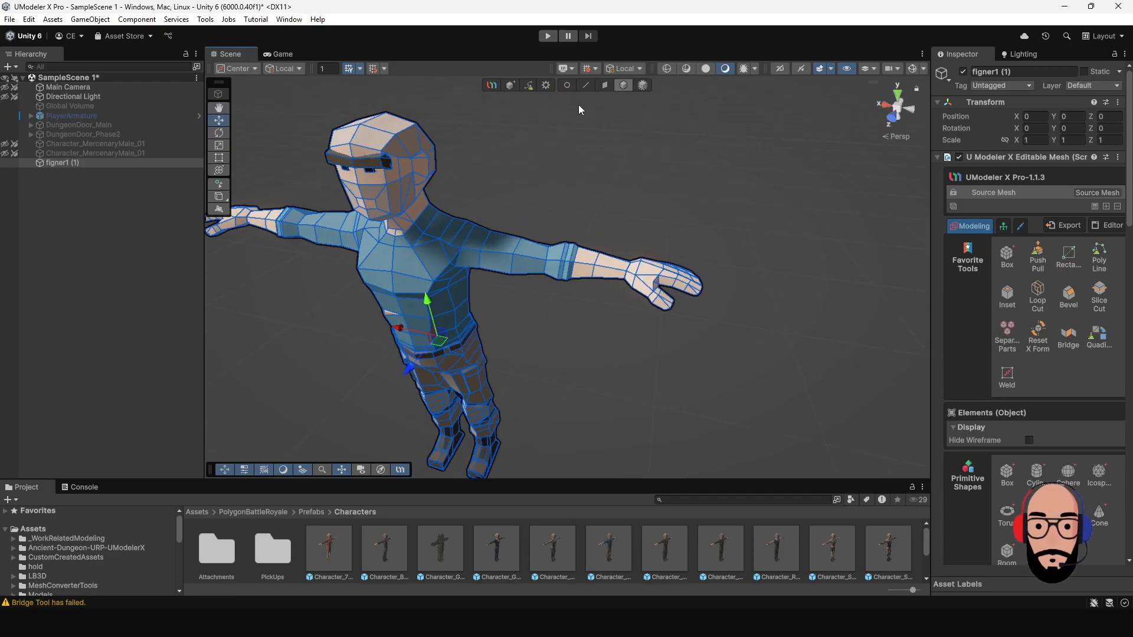
# Weld the overlapping vertices at the lower front corner of the character's left wrist seam.
pyautogui.press('1')
pyautogui.moveTo(607, 244); pyautogui.dragTo(632, 293)
pyautogui.keyDown('alt'); pyautogui.moveTo(632, 293); pyautogui.dragTo(688, 374, button='right'); pyautogui.keyUp('alt')
pyautogui.keyDown('alt'); pyautogui.moveTo(688, 374); pyautogui.dragTo(726, 366); pyautogui.keyUp('alt')
pyautogui.keyDown('alt'); pyautogui.moveTo(513, 289); pyautogui.dragTo(549, 298, button='right'); pyautogui.keyUp('alt')
pyautogui.keyDown('alt'); pyautogui.moveTo(548, 298); pyautogui.dragTo(614, 361); pyautogui.keyUp('alt')
pyautogui.click(600, 359)
pyautogui.hotkey('ctrl', 'z')
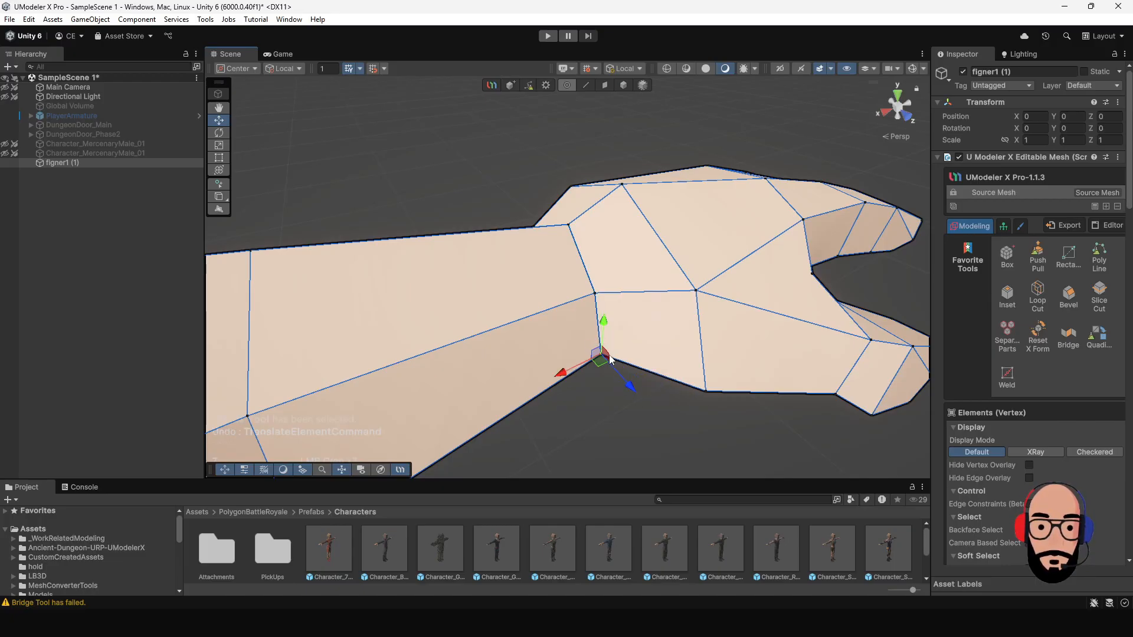
pyautogui.click(1007, 377)
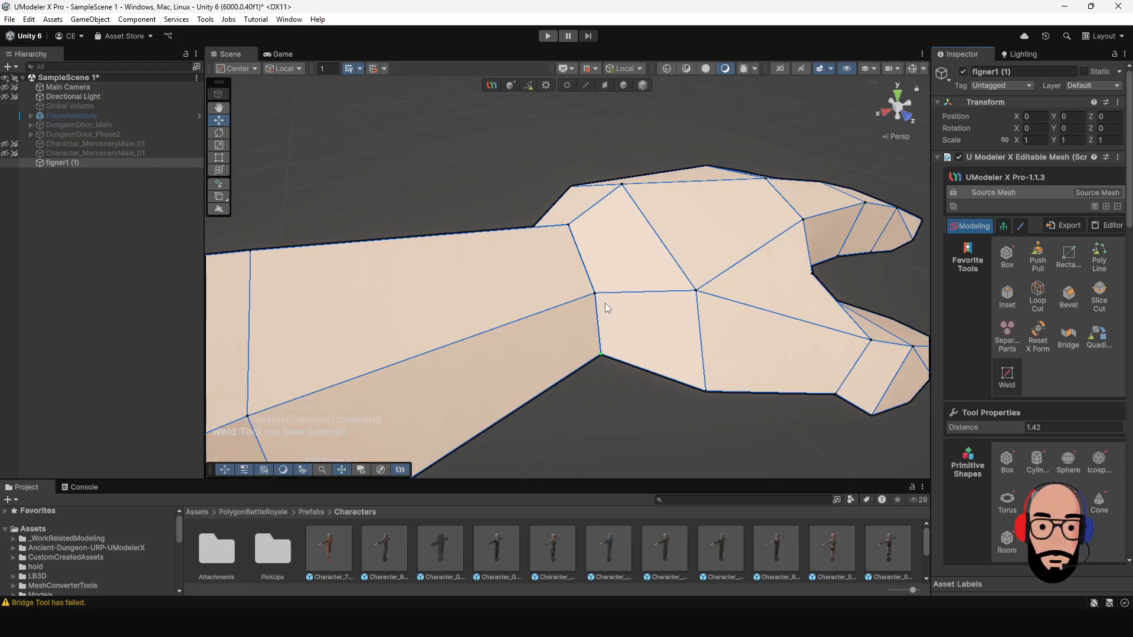
# Move the welded lower vertex of the left wrist to test the join, and undo the move.
pyautogui.press('1')
pyautogui.click(605, 353)
pyautogui.moveTo(604, 359); pyautogui.dragTo(621, 362)
pyautogui.hotkey('ctrl', 'z')
pyautogui.keyDown('alt'); pyautogui.moveTo(614, 306); pyautogui.dragTo(622, 350); pyautogui.keyUp('alt')
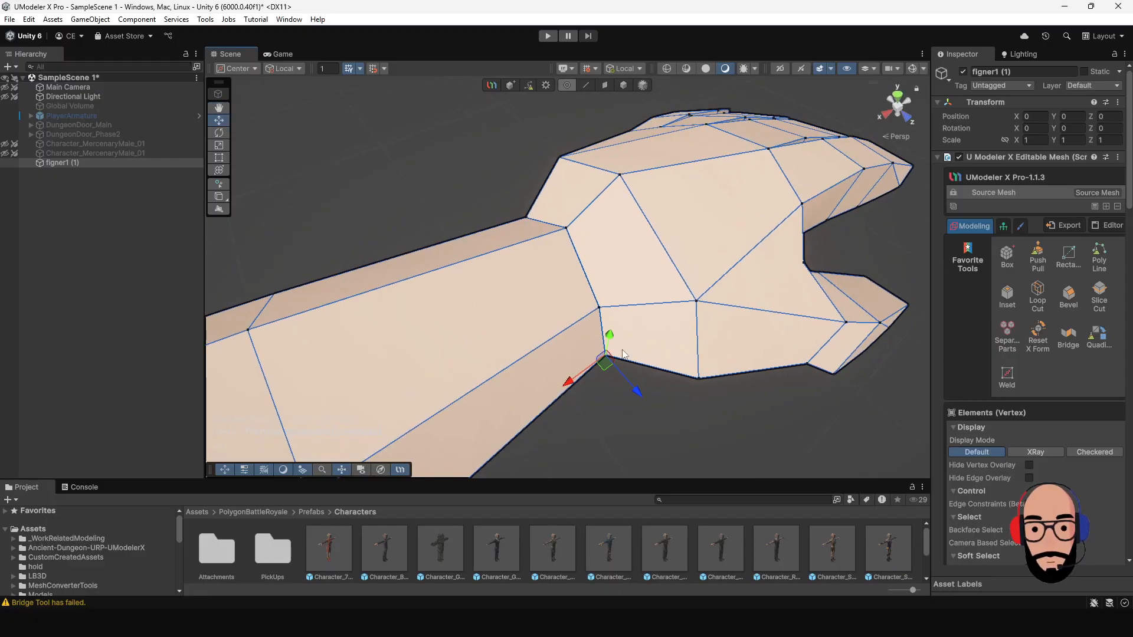
# Weld the next two vertex pairs up the front of the left wrist seam.
pyautogui.click(599, 308)
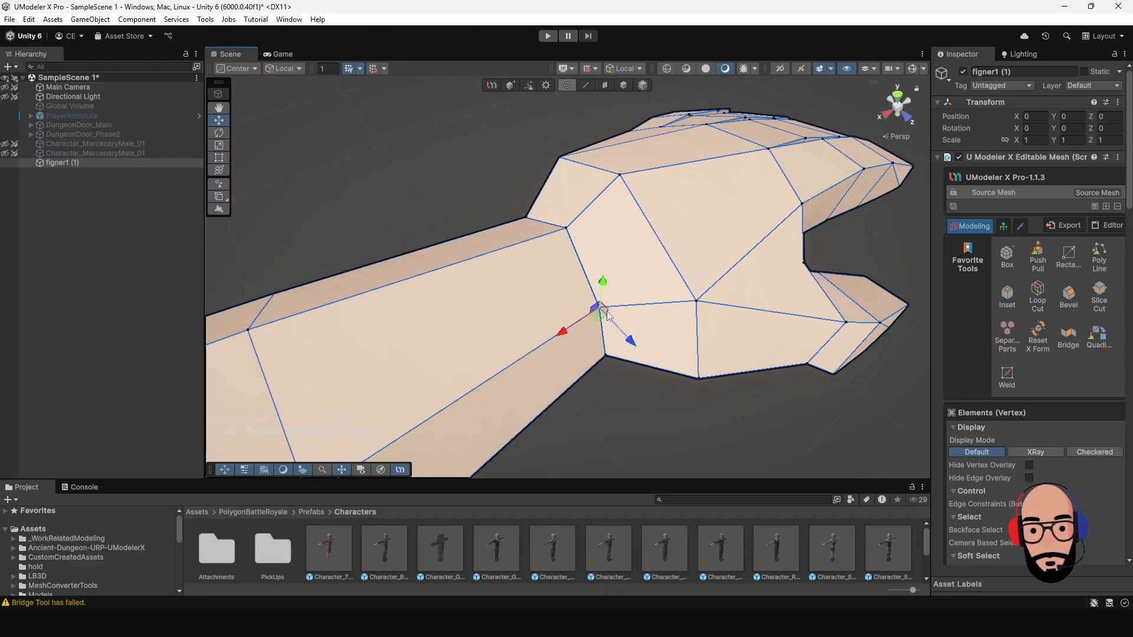
pyautogui.click(1007, 376)
pyautogui.keyDown('alt'); pyautogui.moveTo(759, 314); pyautogui.dragTo(566, 258); pyautogui.keyUp('alt')
pyautogui.press('Escape')
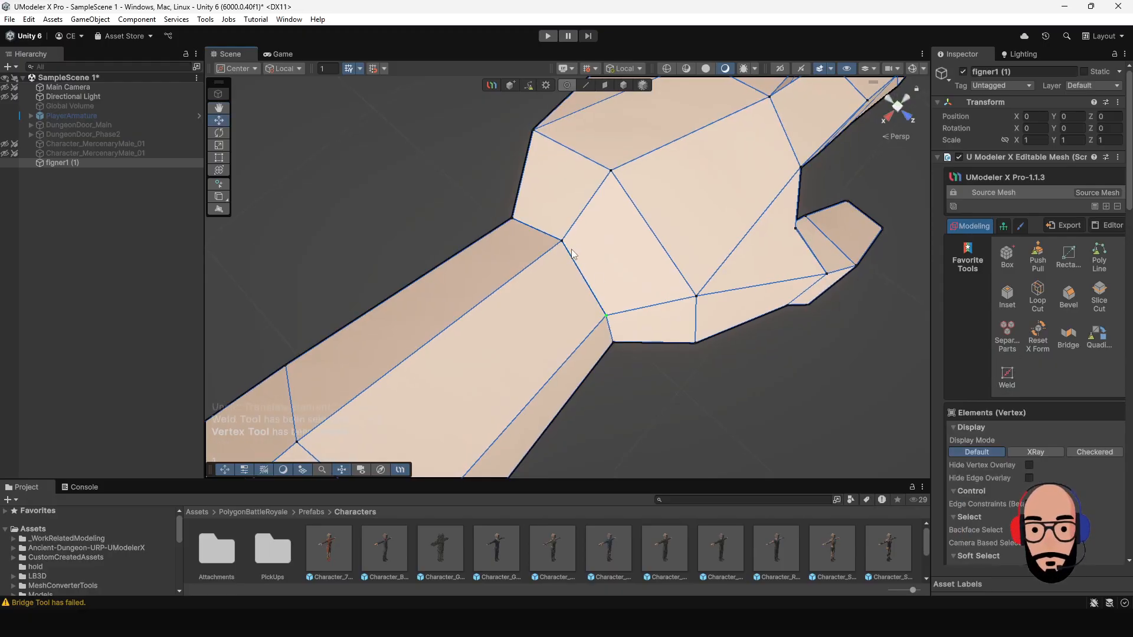
pyautogui.click(561, 242)
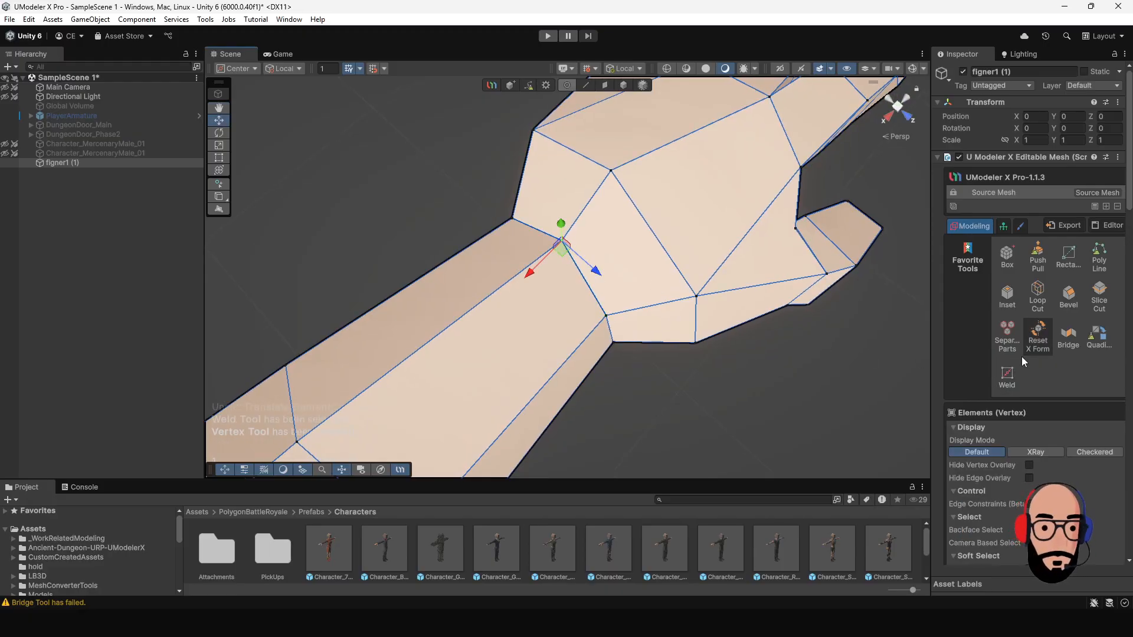
pyautogui.click(1006, 375)
pyautogui.keyDown('alt'); pyautogui.moveTo(556, 289); pyautogui.dragTo(595, 320); pyautogui.keyUp('alt')
pyautogui.press('Escape')
# Try welding a vertex on the back of the left wrist seam, and undo the weld and selection.
pyautogui.click(585, 334)
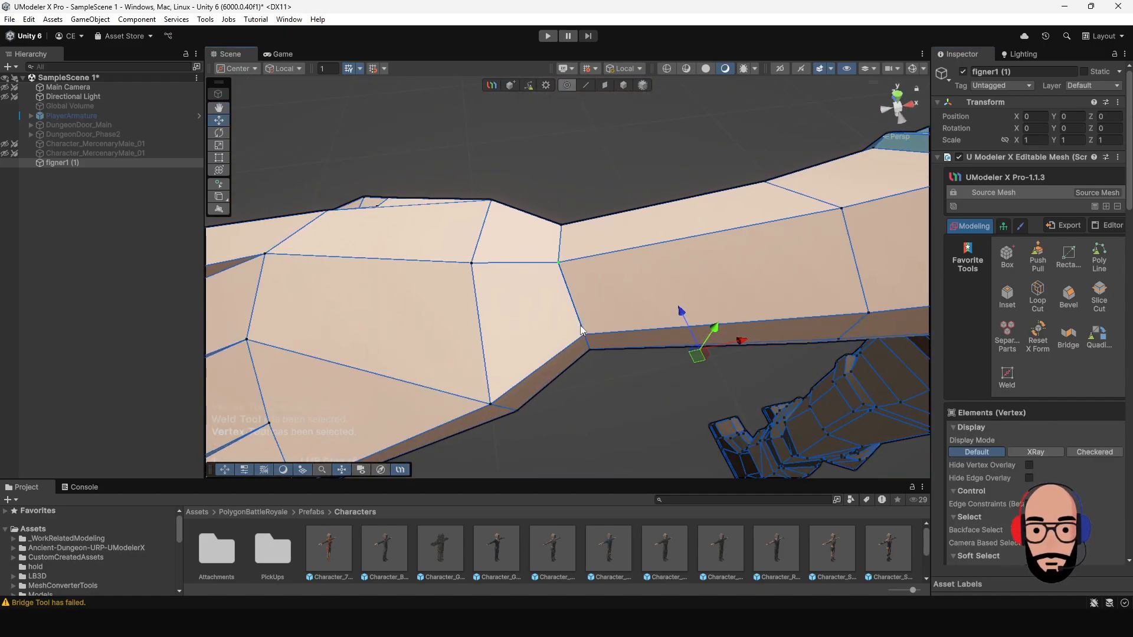
pyautogui.click(1006, 375)
pyautogui.keyDown('alt'); pyautogui.moveTo(660, 348); pyautogui.dragTo(613, 231); pyautogui.keyUp('alt')
pyautogui.hotkey('ctrl', 'z')
pyautogui.hotkey('ctrl', 'z')
pyautogui.hotkey('ctrl', 'z')
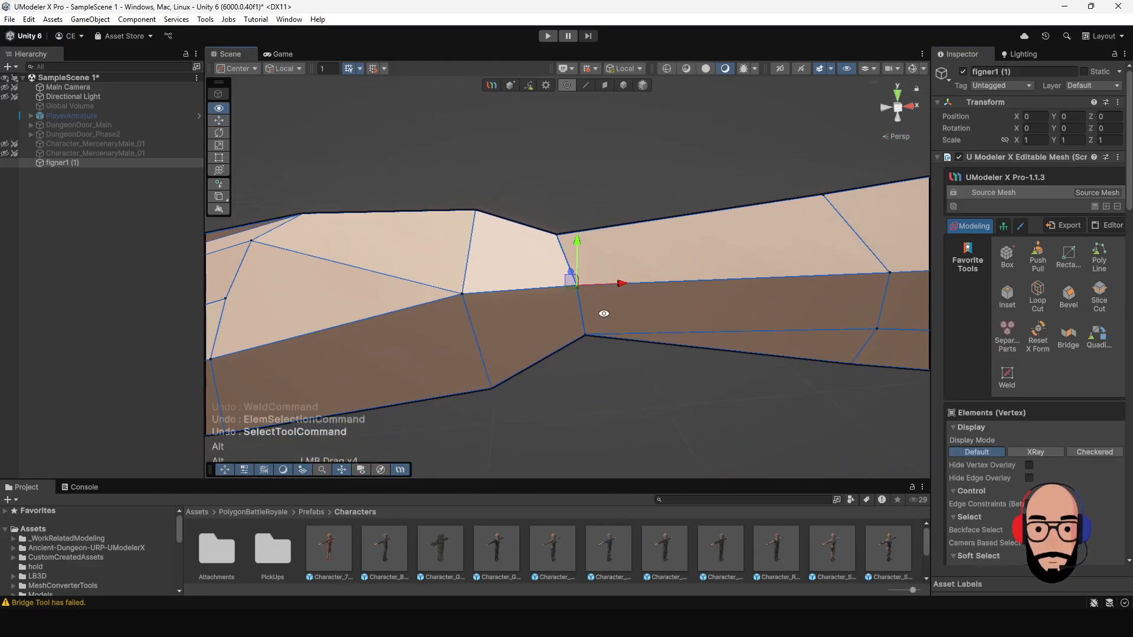
# Weld the two neighbouring vertex pairs on the back of the left wrist seam.
pyautogui.keyDown('alt'); pyautogui.moveTo(603, 316); pyautogui.dragTo(839, 327); pyautogui.keyUp('alt')
pyautogui.click(1006, 375)
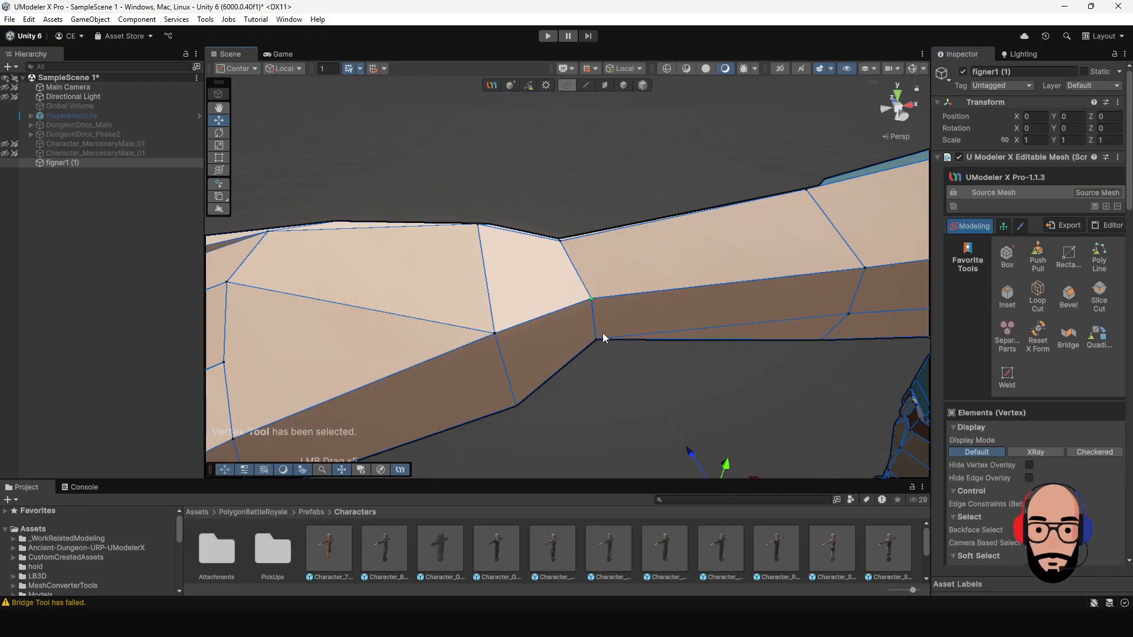
pyautogui.moveTo(592, 331); pyautogui.dragTo(752, 369)
pyautogui.click(1006, 375)
pyautogui.keyDown('alt'); pyautogui.moveTo(632, 359); pyautogui.dragTo(600, 247); pyautogui.keyUp('alt')
pyautogui.press('1')
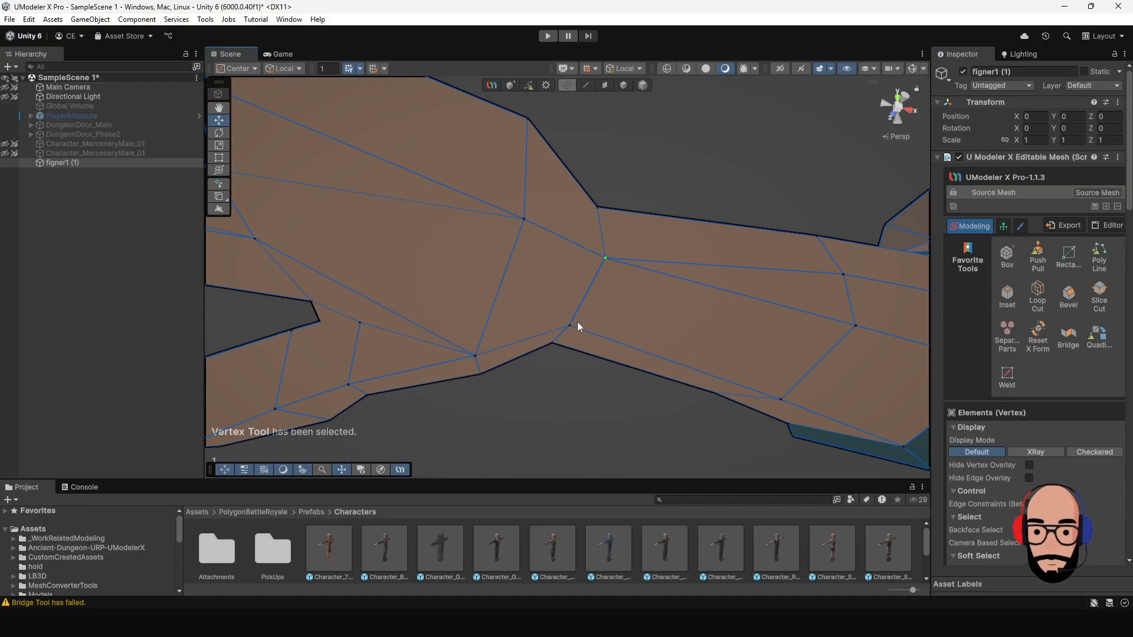
# Weld the remaining vertex pair on the underside of the left wrist seam.
pyautogui.moveTo(561, 317); pyautogui.dragTo(560, 316)
pyautogui.keyDown('alt'); pyautogui.moveTo(632, 337); pyautogui.dragTo(769, 289); pyautogui.keyUp('alt')
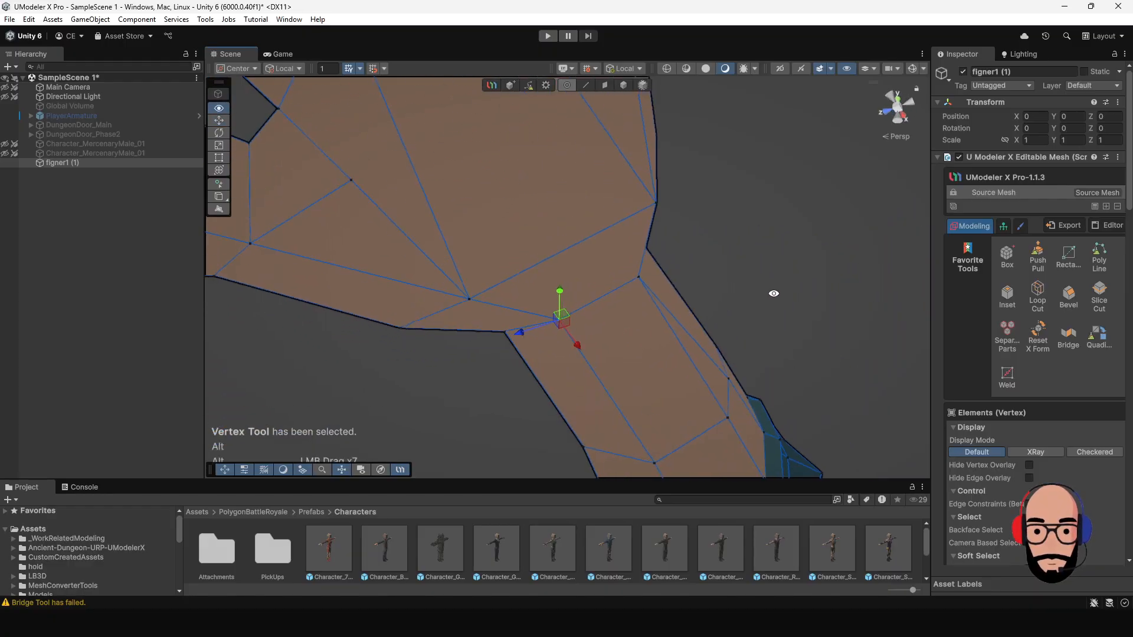
pyautogui.click(1006, 374)
pyautogui.keyDown('alt'); pyautogui.moveTo(829, 312); pyautogui.dragTo(622, 370); pyautogui.keyUp('alt')
pyautogui.keyDown('alt'); pyautogui.moveTo(622, 369); pyautogui.dragTo(606, 329, button='right'); pyautogui.keyUp('alt')
pyautogui.keyDown('alt'); pyautogui.moveTo(606, 329); pyautogui.dragTo(634, 345); pyautogui.keyUp('alt')
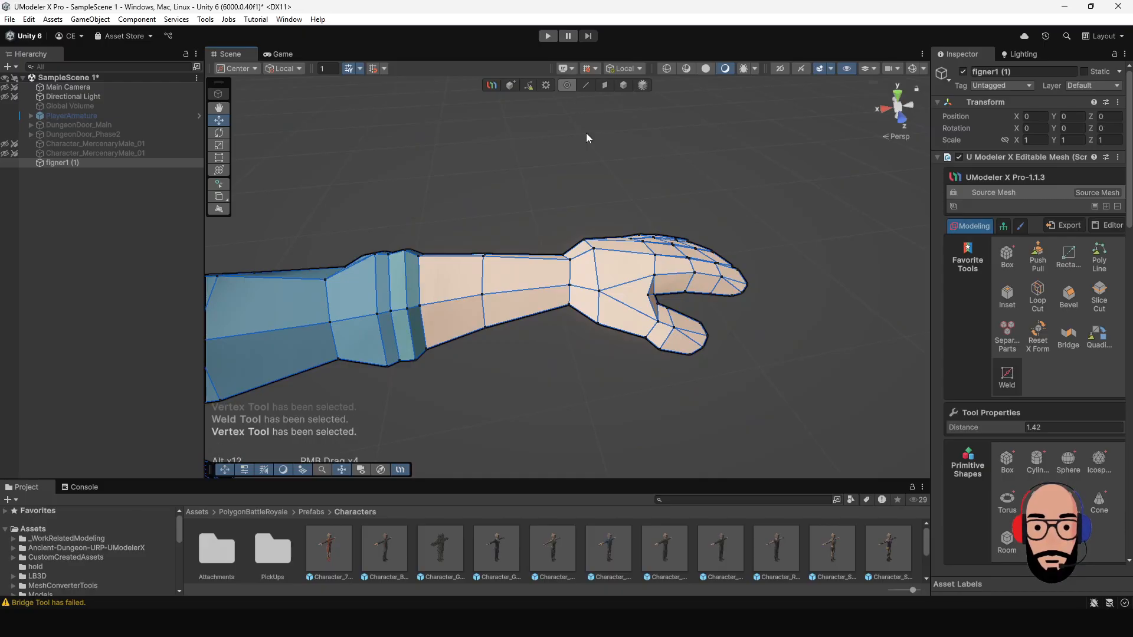
# Move a front vertex of the left wrist seam to test the weld, and undo the move.
pyautogui.press('1')
pyautogui.click(570, 288)
pyautogui.moveTo(570, 288)
pyautogui.mouseDown()
pyautogui.moveTo(588, 288)
pyautogui.moveTo(572, 288)
pyautogui.mouseUp()
pyautogui.hotkey('ctrl', 'z')
# Examine the seam between the character's right hand and forearm from several angles.
pyautogui.keyDown('alt'); pyautogui.moveTo(550, 355); pyautogui.dragTo(460, 331, button='right'); pyautogui.keyUp('alt')
pyautogui.keyDown('alt'); pyautogui.moveTo(460, 331); pyautogui.dragTo(643, 239, button='middle'); pyautogui.keyUp('alt')
pyautogui.keyDown('alt'); pyautogui.moveTo(644, 239); pyautogui.dragTo(543, 221, button='right'); pyautogui.keyUp('alt')
pyautogui.keyDown('alt'); pyautogui.moveTo(543, 221); pyautogui.dragTo(705, 214, button='middle'); pyautogui.keyUp('alt')
pyautogui.keyDown('alt'); pyautogui.moveTo(705, 214); pyautogui.dragTo(698, 281, button='right'); pyautogui.keyUp('alt')
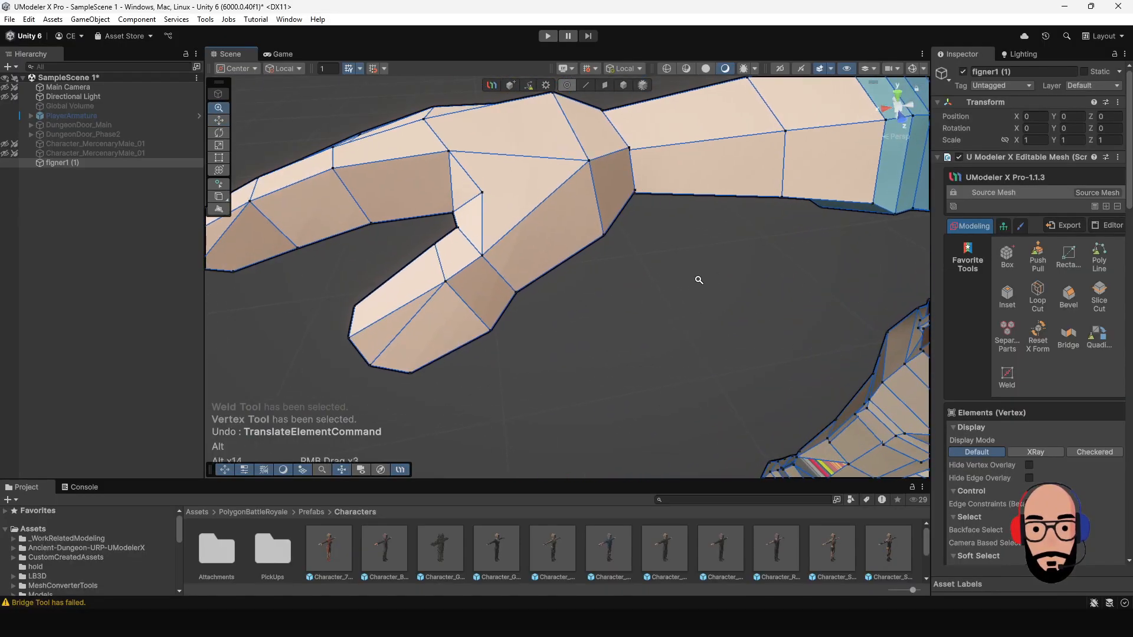
pyautogui.keyDown('alt'); pyautogui.moveTo(693, 183); pyautogui.dragTo(611, 232, button='middle'); pyautogui.keyUp('alt')
pyautogui.keyDown('alt'); pyautogui.moveTo(610, 231); pyautogui.dragTo(576, 230); pyautogui.keyUp('alt')
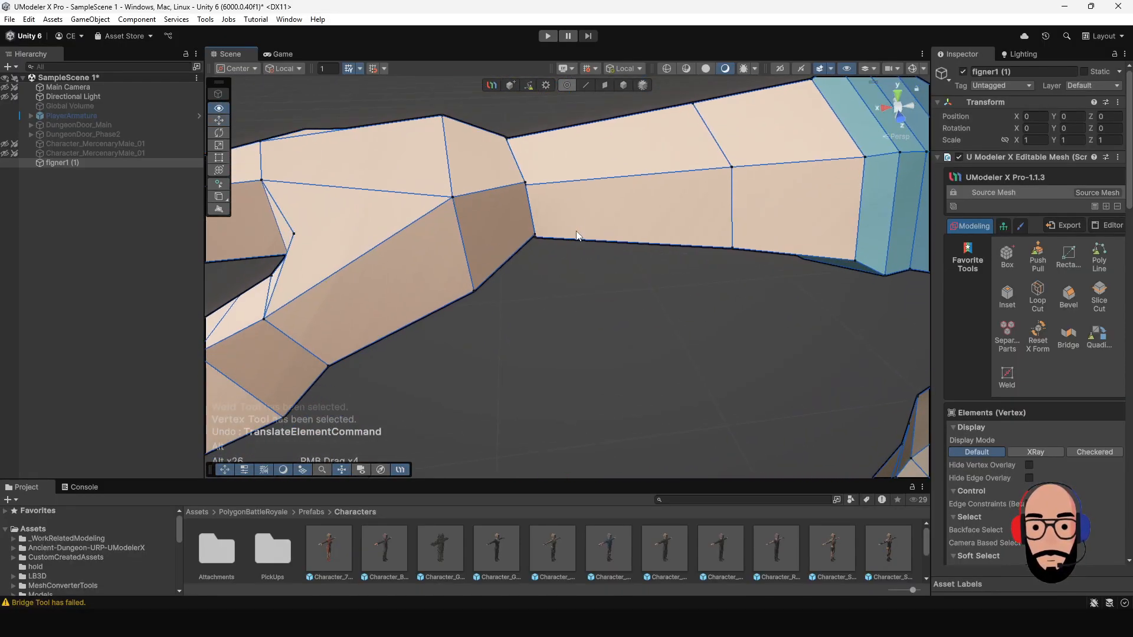
pyautogui.keyDown('alt'); pyautogui.moveTo(576, 230); pyautogui.dragTo(538, 194, button='right'); pyautogui.keyUp('alt')
pyautogui.keyDown('alt'); pyautogui.moveTo(538, 195); pyautogui.dragTo(576, 200); pyautogui.keyUp('alt')
pyautogui.keyDown('alt'); pyautogui.moveTo(577, 200); pyautogui.dragTo(550, 168, button='right'); pyautogui.keyUp('alt')
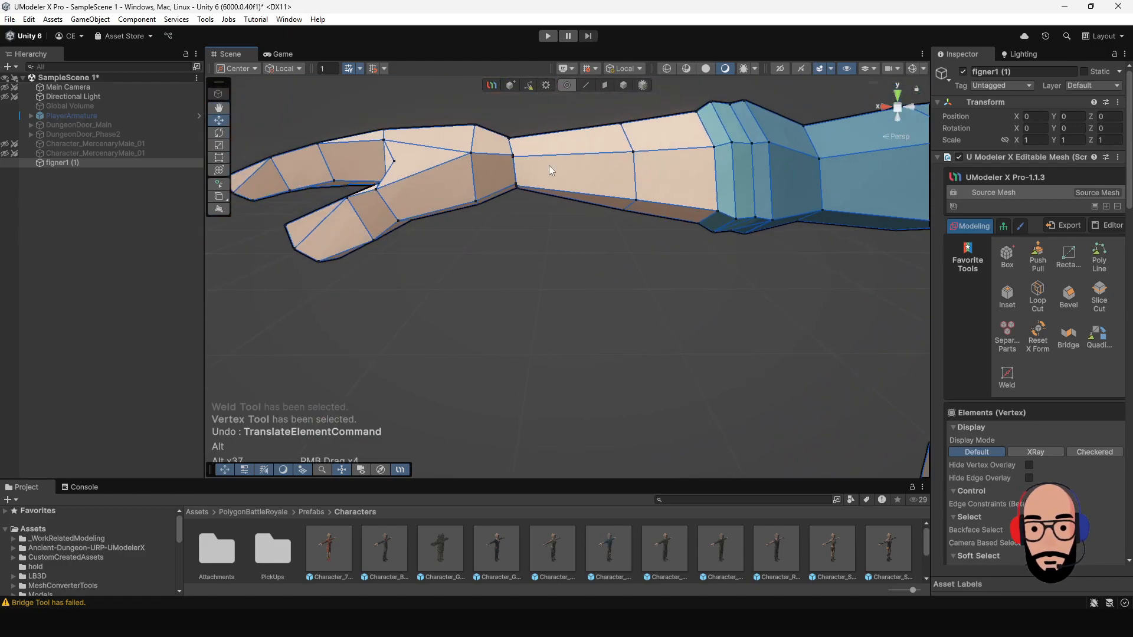
pyautogui.keyDown('alt'); pyautogui.moveTo(550, 168); pyautogui.dragTo(567, 197); pyautogui.keyUp('alt')
pyautogui.keyDown('alt'); pyautogui.moveTo(566, 197); pyautogui.dragTo(540, 158, button='right'); pyautogui.keyUp('alt')
# Select all faces of the right hand and nudge them slightly to align with the wrist.
pyautogui.click(603, 85)
pyautogui.moveTo(313, 142); pyautogui.dragTo(518, 380)
pyautogui.moveTo(429, 197); pyautogui.dragTo(423, 194)
pyautogui.keyDown('alt'); pyautogui.moveTo(490, 211); pyautogui.dragTo(565, 196, button='right'); pyautogui.keyUp('alt')
pyautogui.keyDown('alt'); pyautogui.moveTo(564, 196); pyautogui.dragTo(620, 292); pyautogui.keyUp('alt')
pyautogui.moveTo(579, 218); pyautogui.dragTo(598, 341, button='middle')
# Weld the three overlapping vertex pairs along the front of the right wrist seam, from upper to lower.
pyautogui.click(566, 86)
pyautogui.scroll(-5, 571, 328)
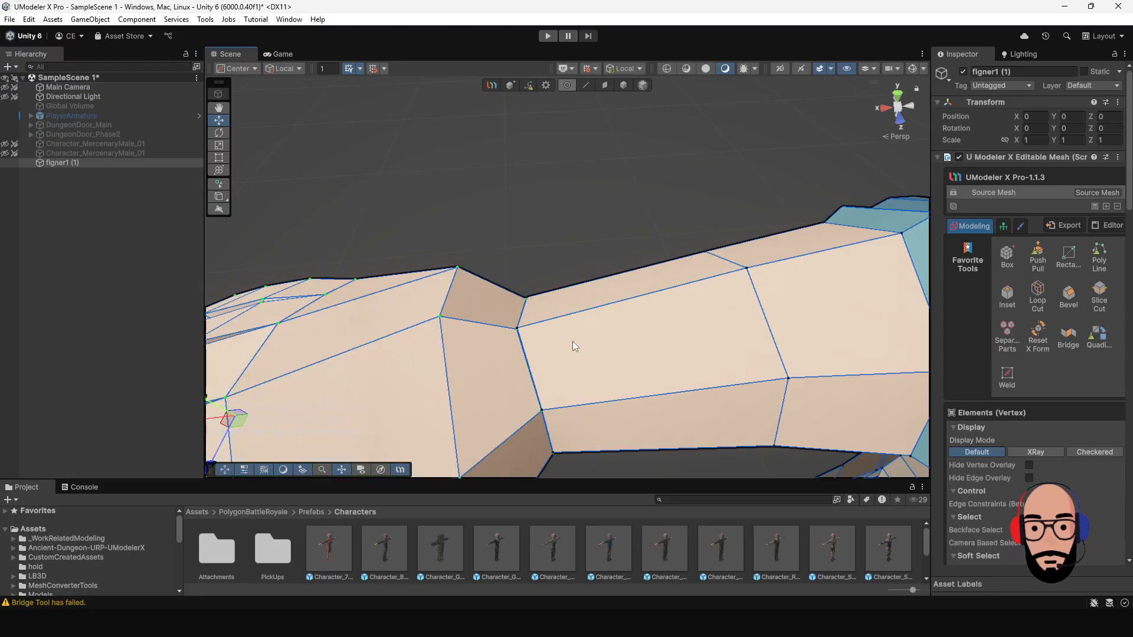
pyautogui.click(547, 283)
pyautogui.keyDown('alt'); pyautogui.moveTo(573, 283); pyautogui.dragTo(711, 317); pyautogui.keyUp('alt')
pyautogui.click(1014, 391)
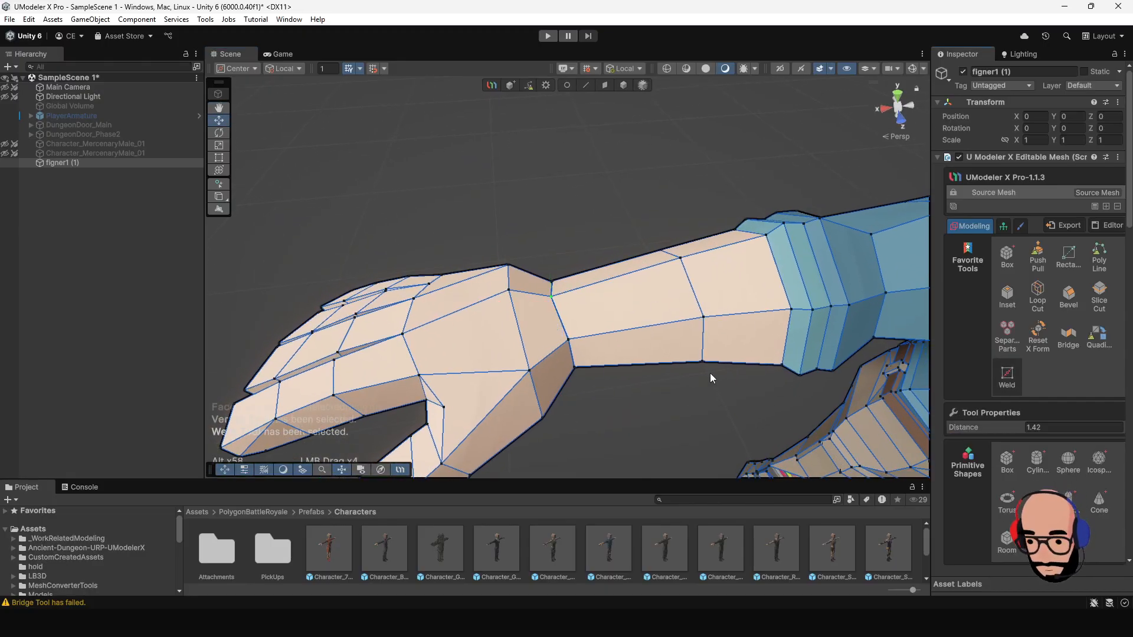
pyautogui.keyDown('alt'); pyautogui.moveTo(575, 348); pyautogui.dragTo(635, 372); pyautogui.keyUp('alt')
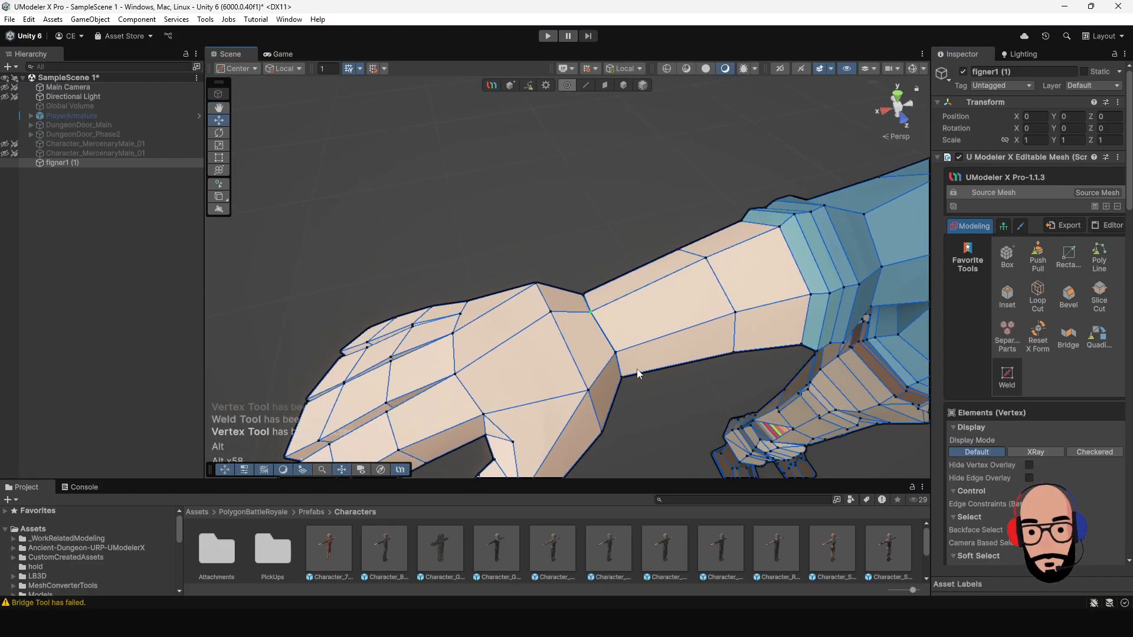
pyautogui.click(613, 352)
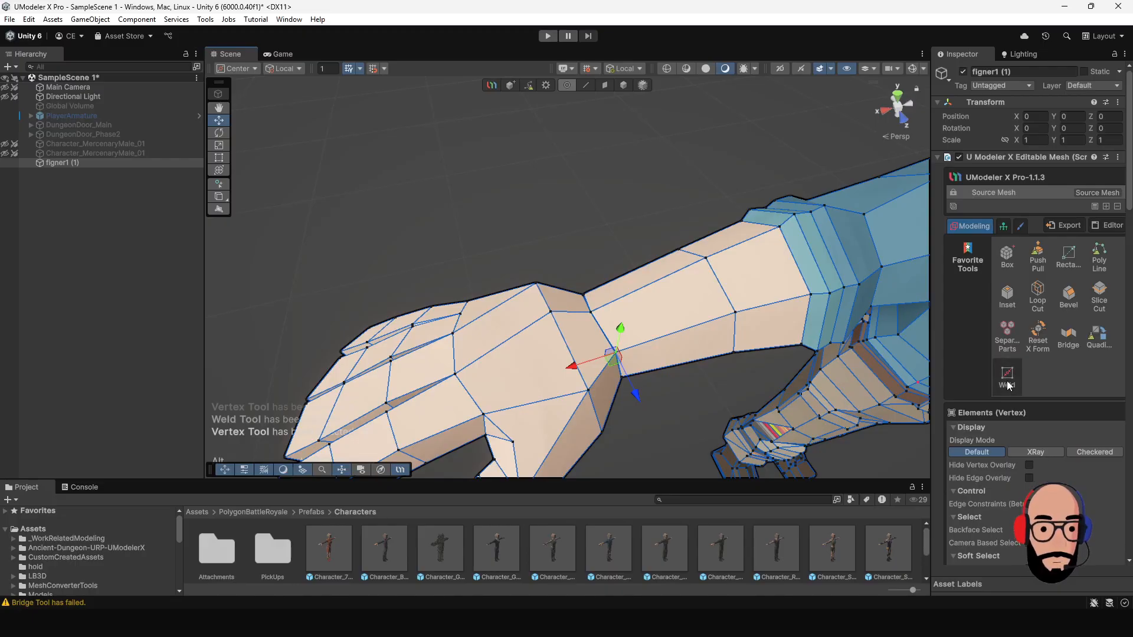
pyautogui.click(1007, 381)
pyautogui.keyDown('alt'); pyautogui.moveTo(681, 376); pyautogui.dragTo(649, 358); pyautogui.keyUp('alt')
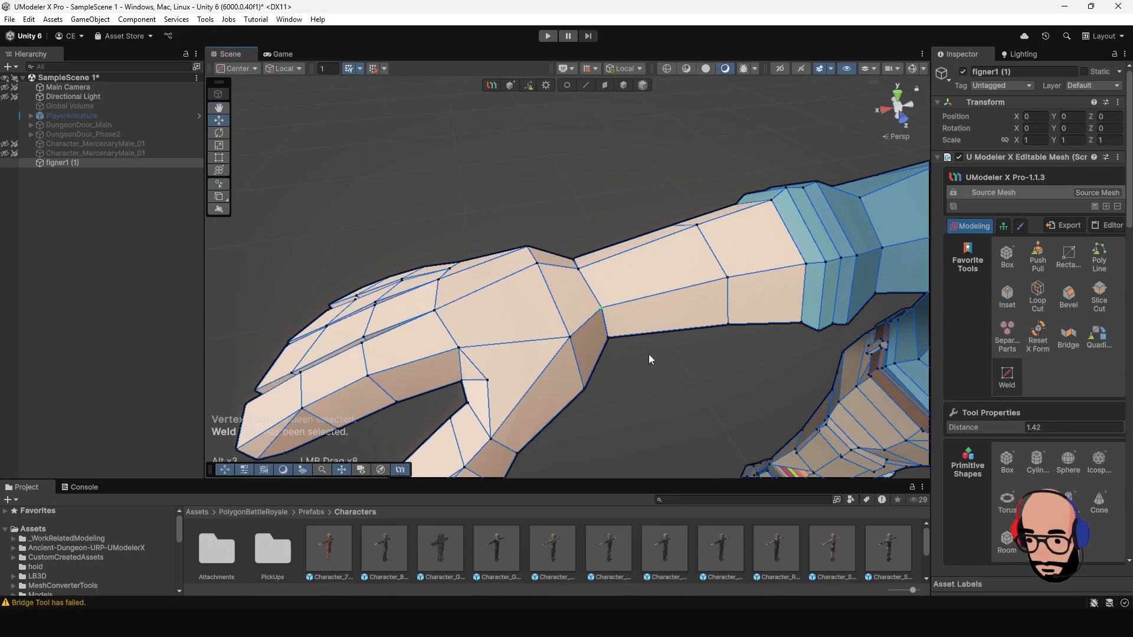
pyautogui.press('1')
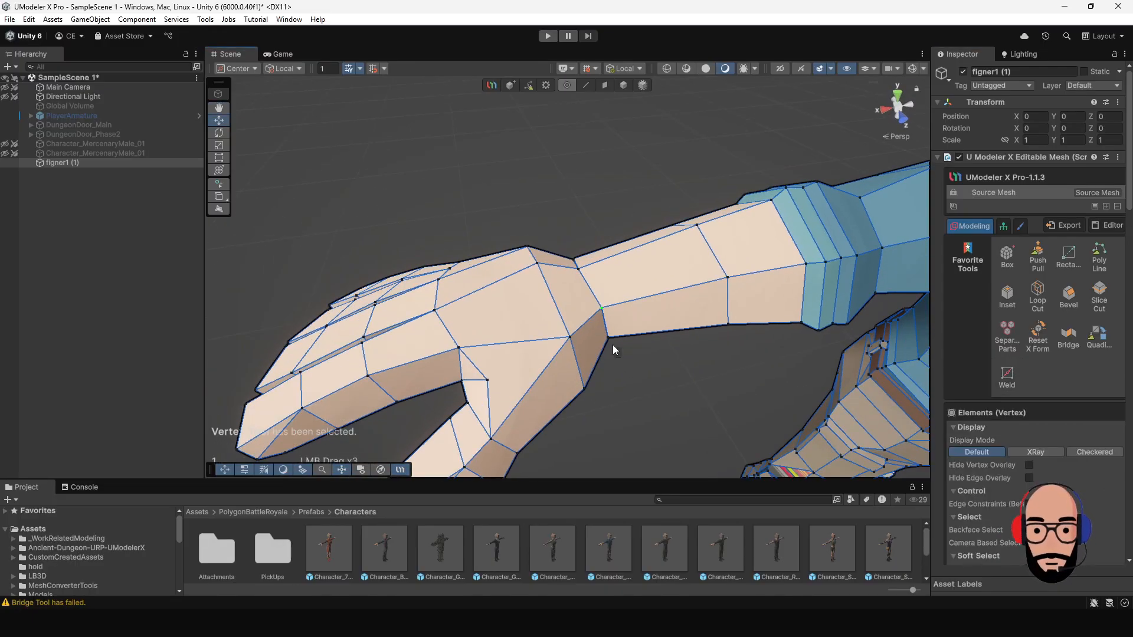
pyautogui.keyDown('alt'); pyautogui.moveTo(685, 375); pyautogui.dragTo(667, 347, button='right'); pyautogui.keyUp('alt')
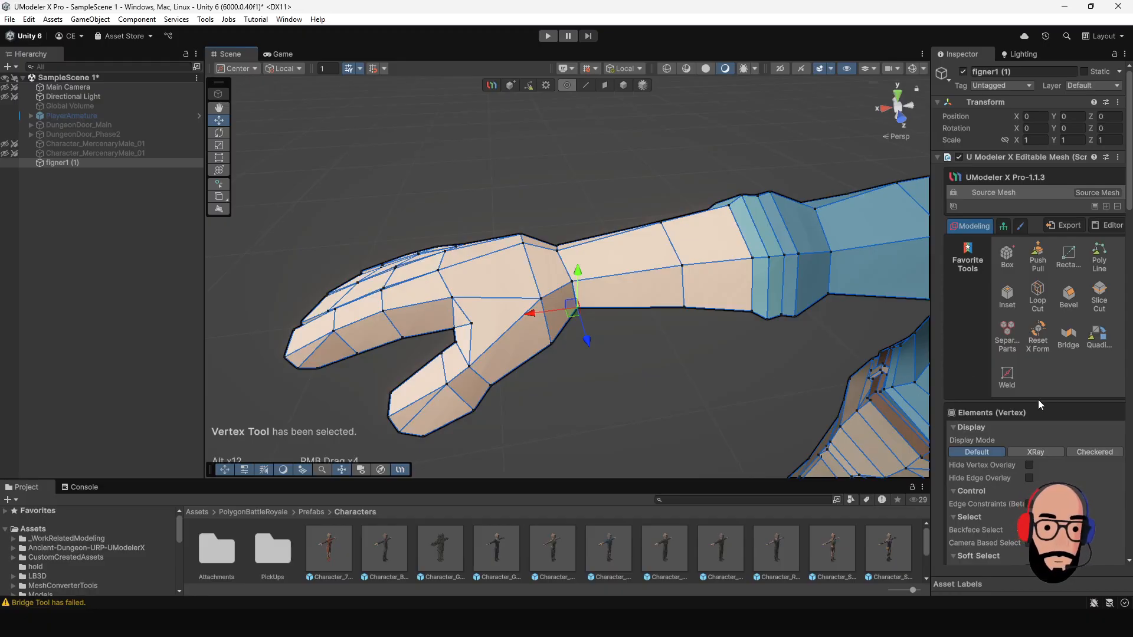
pyautogui.click(1013, 380)
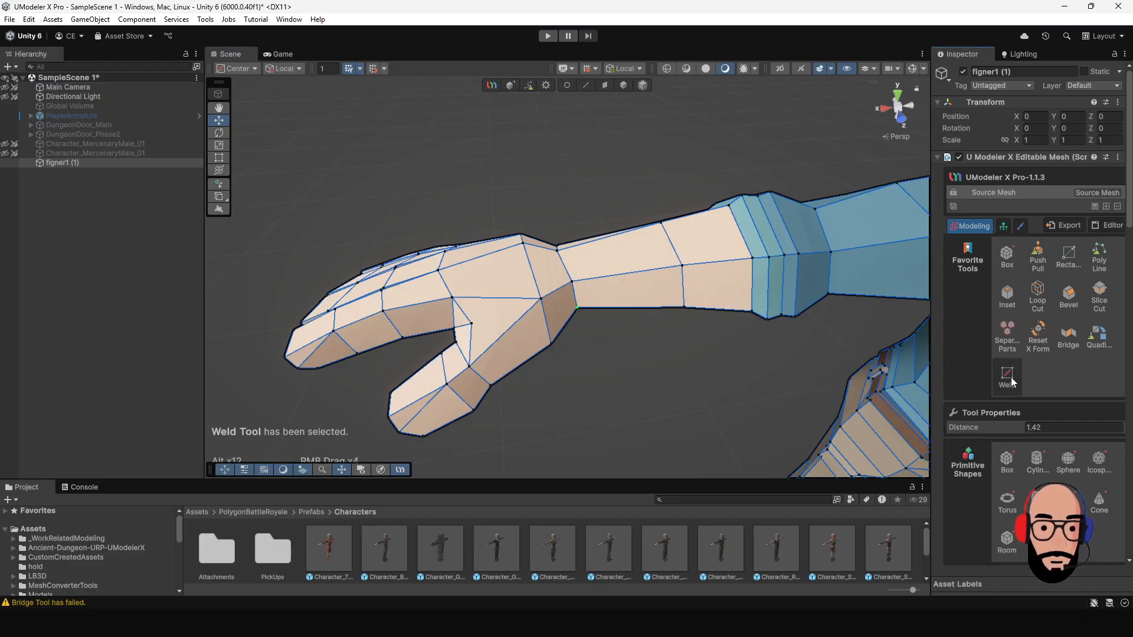
# Weld the adjacent vertex pair on the underside of the right wrist seam.
pyautogui.keyDown('alt'); pyautogui.moveTo(597, 324); pyautogui.dragTo(582, 222); pyautogui.keyUp('alt')
pyautogui.keyDown('alt'); pyautogui.moveTo(582, 222); pyautogui.dragTo(606, 307, button='middle'); pyautogui.keyUp('alt')
pyautogui.keyDown('alt'); pyautogui.moveTo(605, 307); pyautogui.dragTo(573, 254); pyautogui.keyUp('alt')
pyautogui.scroll(5, 666, 357)
pyautogui.keyDown('alt'); pyautogui.moveTo(642, 267); pyautogui.dragTo(602, 291, button='middle'); pyautogui.keyUp('alt')
pyautogui.keyDown('alt'); pyautogui.moveTo(602, 292); pyautogui.dragTo(611, 280); pyautogui.keyUp('alt')
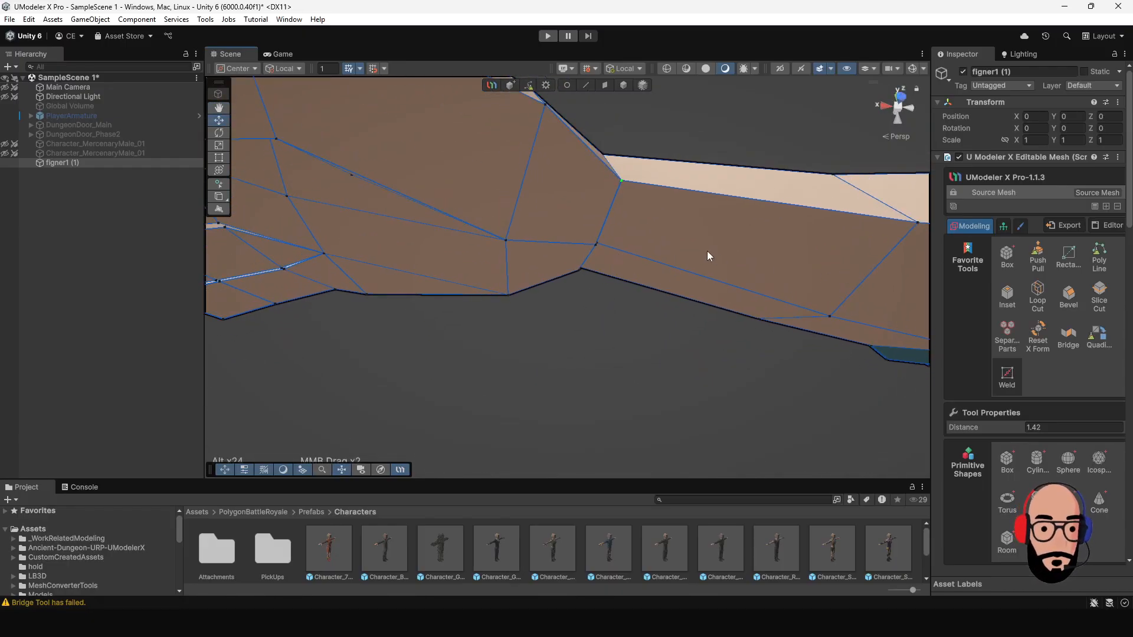
pyautogui.press('1')
pyautogui.moveTo(596, 247); pyautogui.dragTo(616, 244)
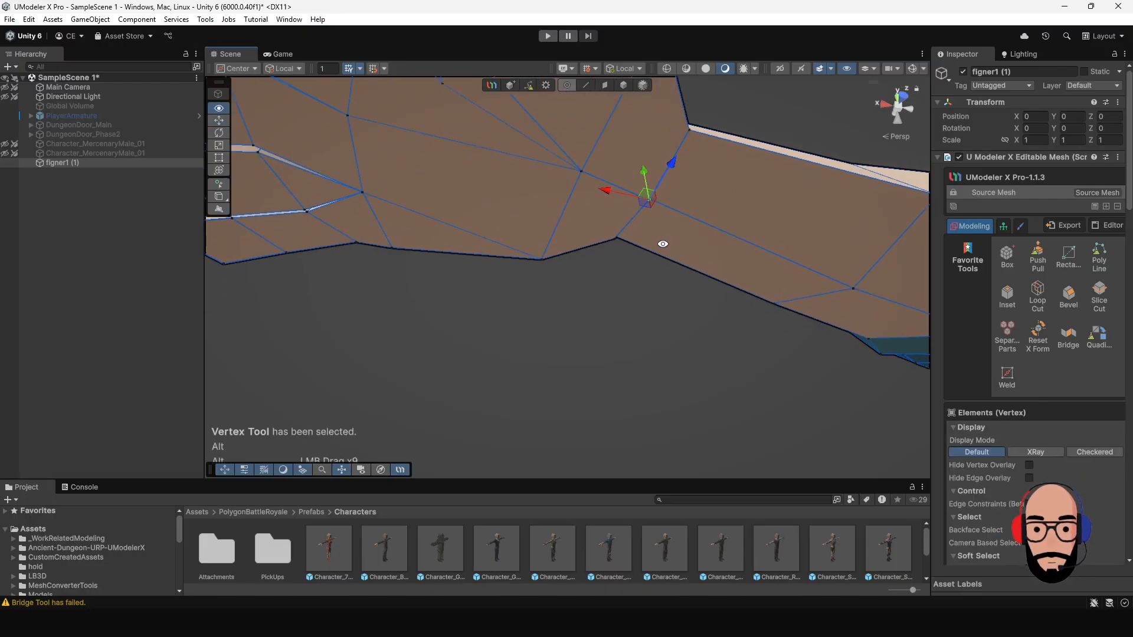
pyautogui.click(1006, 377)
# Weld the remaining two vertex pairs at the back of the right wrist seam.
pyautogui.keyDown('alt'); pyautogui.moveTo(660, 289); pyautogui.dragTo(869, 296); pyautogui.keyUp('alt')
pyautogui.keyDown('alt'); pyautogui.moveTo(704, 221); pyautogui.dragTo(741, 338); pyautogui.keyUp('alt')
pyautogui.press('1')
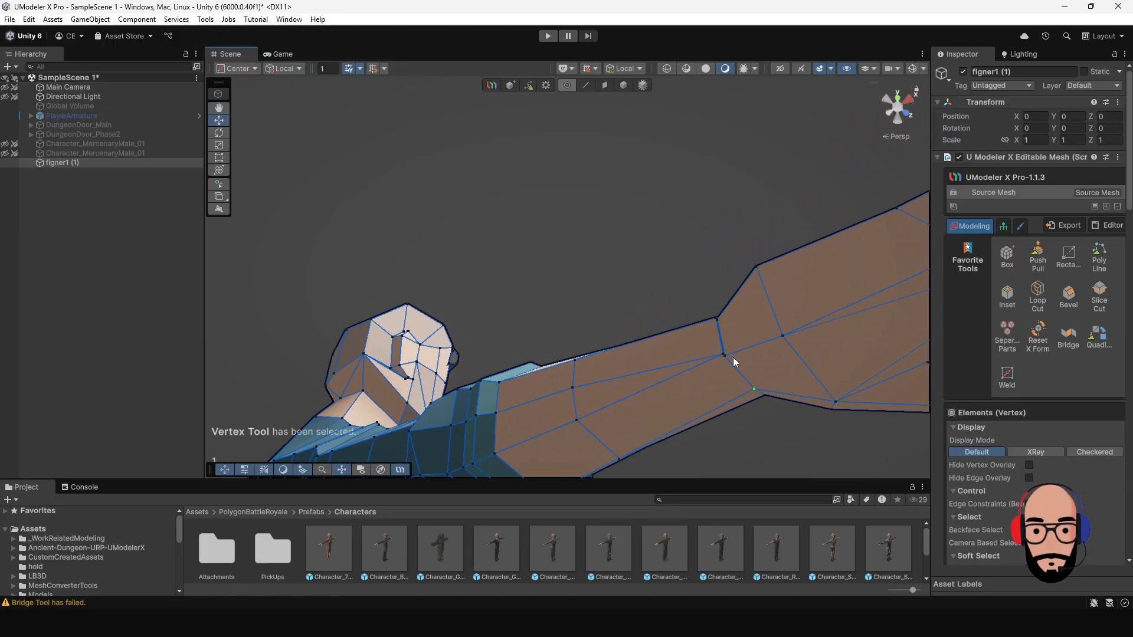
pyautogui.click(1003, 378)
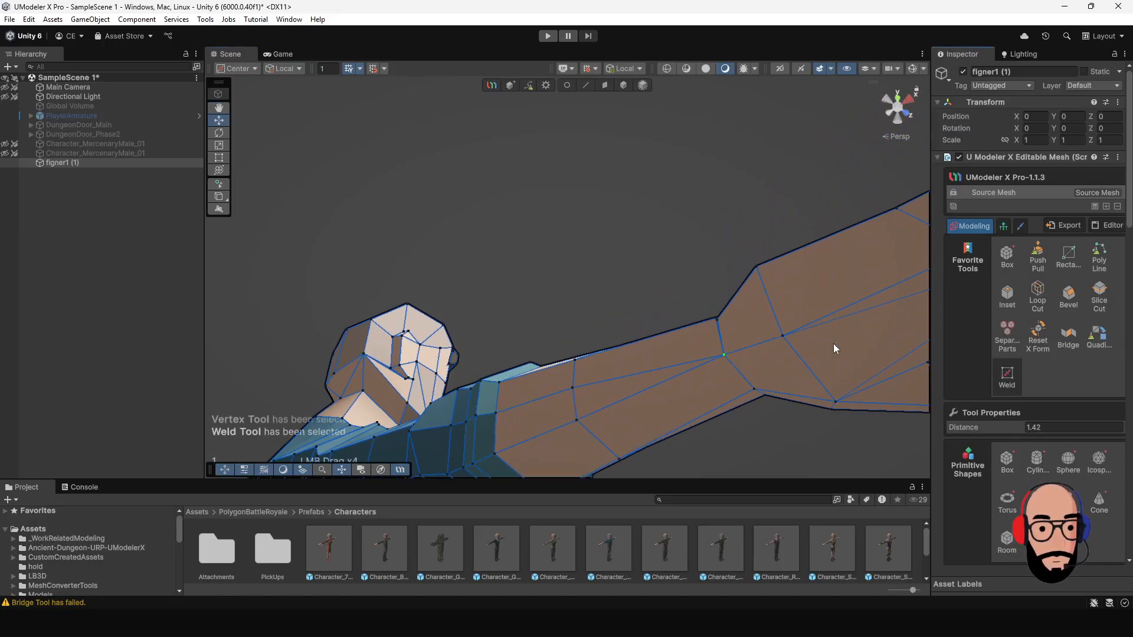
pyautogui.press('1')
pyautogui.click(710, 312)
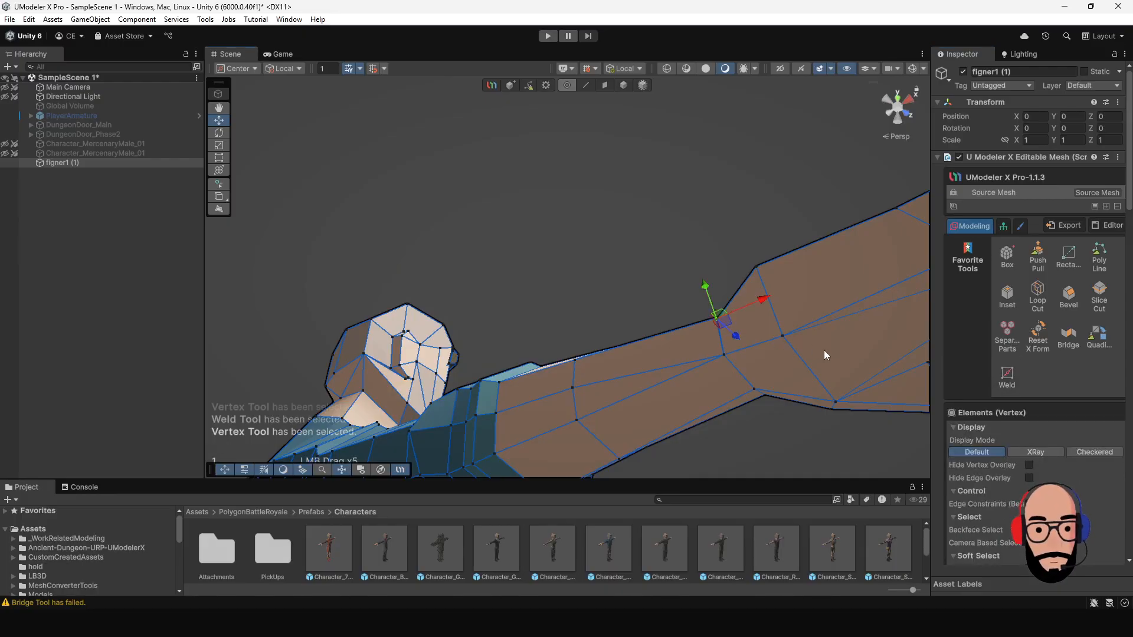
pyautogui.click(1012, 379)
pyautogui.keyDown('alt'); pyautogui.moveTo(768, 339); pyautogui.dragTo(688, 367); pyautogui.keyUp('alt')
pyautogui.scroll(-5, 625, 220)
pyautogui.keyDown('alt'); pyautogui.moveTo(625, 220); pyautogui.dragTo(740, 264); pyautogui.keyUp('alt')
pyautogui.keyDown('alt'); pyautogui.moveTo(739, 264); pyautogui.dragTo(611, 217, button='right'); pyautogui.keyUp('alt')
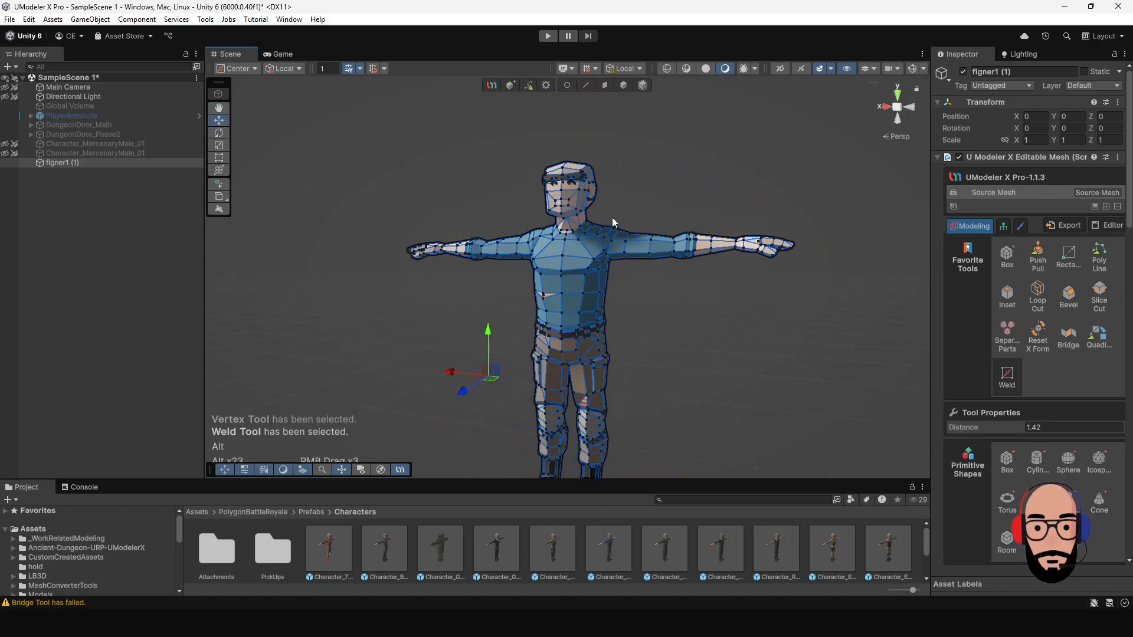
# Return to object-level editing and review the whole combined character and both hands.
pyautogui.click(618, 87)
pyautogui.keyDown('alt'); pyautogui.moveTo(728, 158); pyautogui.dragTo(635, 233); pyautogui.keyUp('alt')
pyautogui.keyDown('alt'); pyautogui.moveTo(635, 233); pyautogui.dragTo(671, 292, button='right'); pyautogui.keyUp('alt')
pyautogui.keyDown('alt'); pyautogui.moveTo(672, 293); pyautogui.dragTo(607, 332); pyautogui.keyUp('alt')
pyautogui.keyDown('alt'); pyautogui.moveTo(607, 331); pyautogui.dragTo(641, 282, button='right'); pyautogui.keyUp('alt')
pyautogui.keyDown('alt'); pyautogui.moveTo(642, 282); pyautogui.dragTo(640, 238); pyautogui.keyUp('alt')
pyautogui.keyDown('alt'); pyautogui.moveTo(640, 238); pyautogui.dragTo(614, 232, button='right'); pyautogui.keyUp('alt')
pyautogui.moveTo(614, 232)
pyautogui.keyDown('alt'); pyautogui.mouseDown()
pyautogui.moveTo(702, 220)
pyautogui.moveTo(649, 293)
pyautogui.moveTo(678, 313)
pyautogui.moveTo(683, 284)
pyautogui.mouseUp(); pyautogui.keyUp('alt')
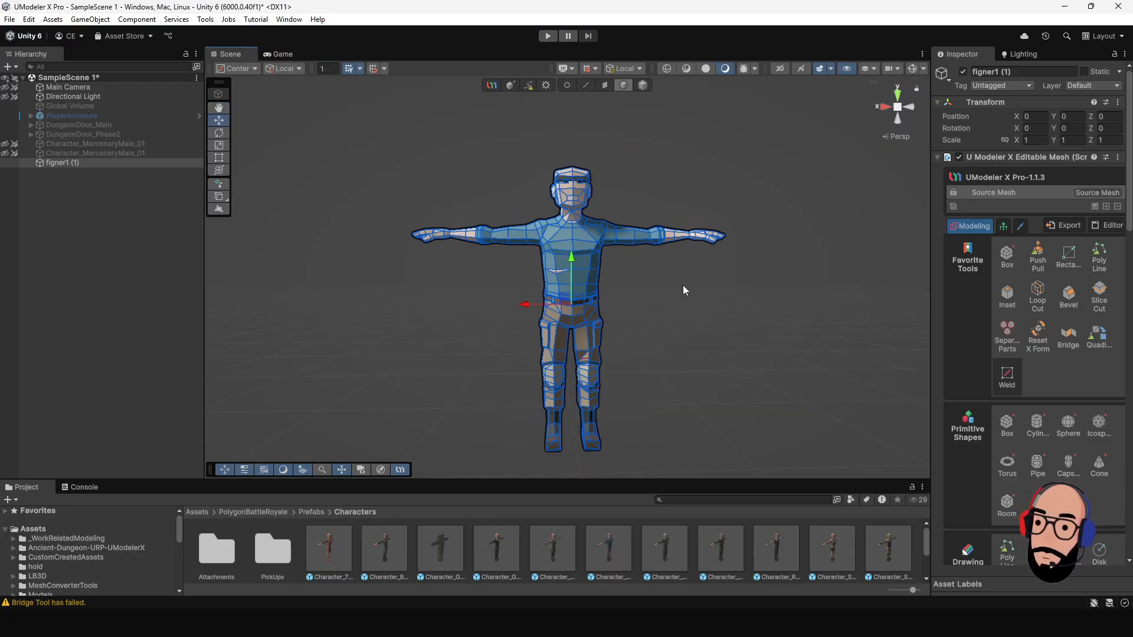
pyautogui.keyDown('alt'); pyautogui.moveTo(777, 310); pyautogui.dragTo(577, 293); pyautogui.keyUp('alt')
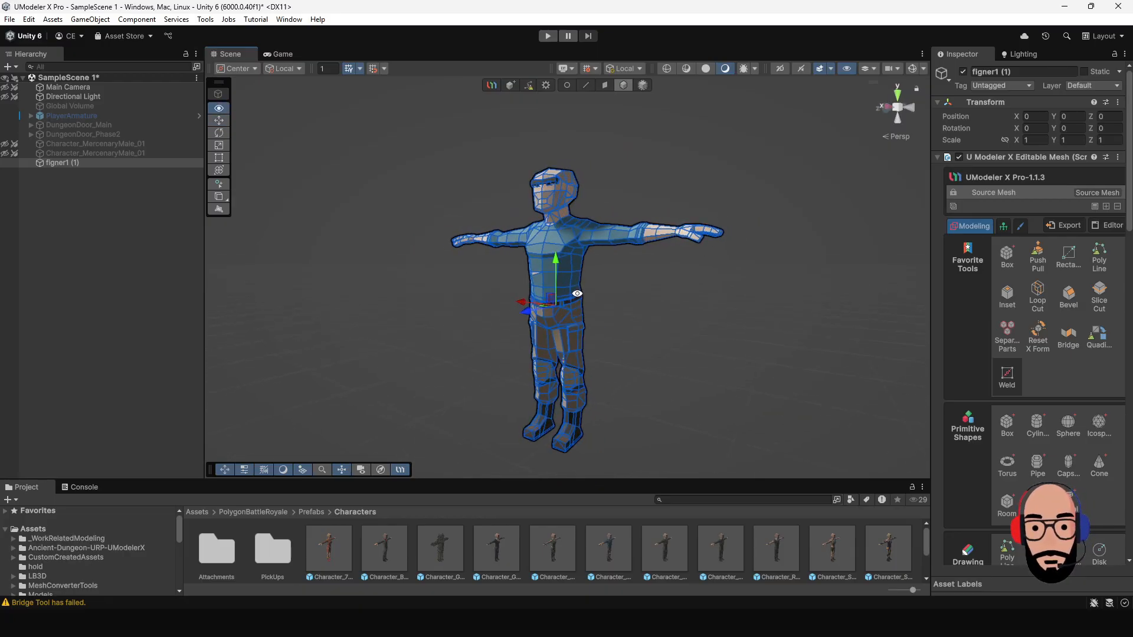
# Switch to face-level editing and inspect the finished left hand and arm from several angles.
pyautogui.click(603, 86)
pyautogui.keyDown('alt'); pyautogui.moveTo(643, 194); pyautogui.dragTo(627, 218); pyautogui.keyUp('alt')
pyautogui.keyDown('alt'); pyautogui.moveTo(627, 218); pyautogui.dragTo(746, 374, button='right'); pyautogui.keyUp('alt')
pyautogui.keyDown('alt'); pyautogui.moveTo(746, 374); pyautogui.dragTo(717, 402, button='middle'); pyautogui.keyUp('alt')
pyautogui.keyDown('alt'); pyautogui.moveTo(717, 402); pyautogui.dragTo(676, 368, button='right'); pyautogui.keyUp('alt')
pyautogui.keyDown('alt'); pyautogui.moveTo(675, 367); pyautogui.dragTo(586, 366); pyautogui.keyUp('alt')
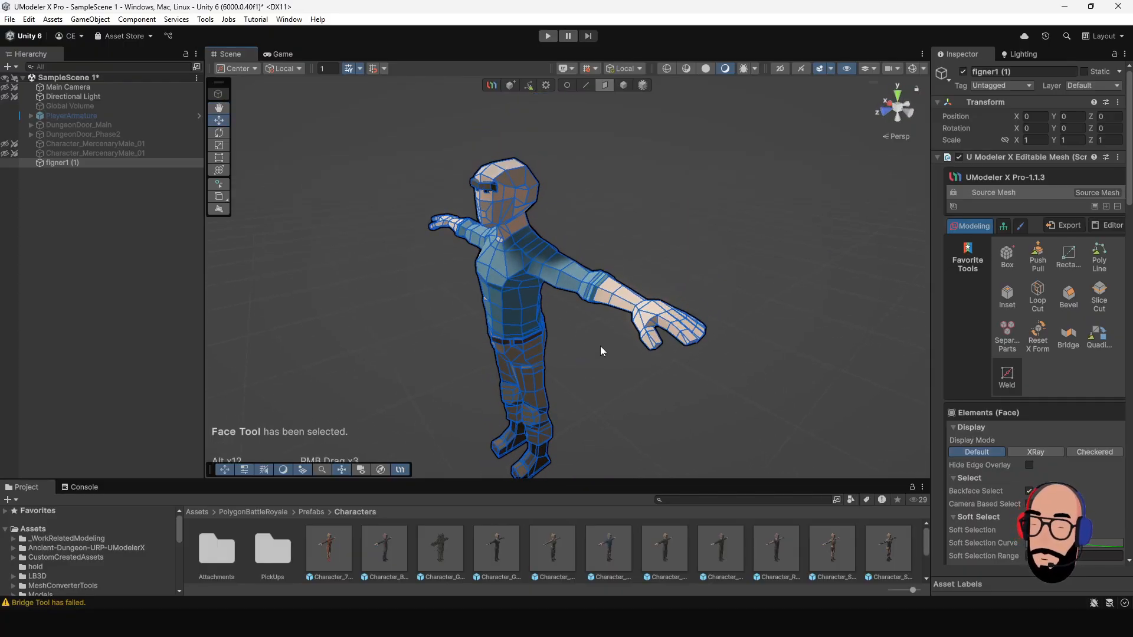
pyautogui.keyDown('alt'); pyautogui.moveTo(629, 272); pyautogui.dragTo(596, 298); pyautogui.keyUp('alt')
pyautogui.moveTo(574, 346)
pyautogui.keyDown('alt'); pyautogui.mouseDown(button='right')
pyautogui.moveTo(556, 313)
pyautogui.moveTo(572, 334)
pyautogui.mouseUp(button='right'); pyautogui.keyUp('alt')
pyautogui.keyDown('alt'); pyautogui.moveTo(572, 334); pyautogui.dragTo(573, 377); pyautogui.keyUp('alt')
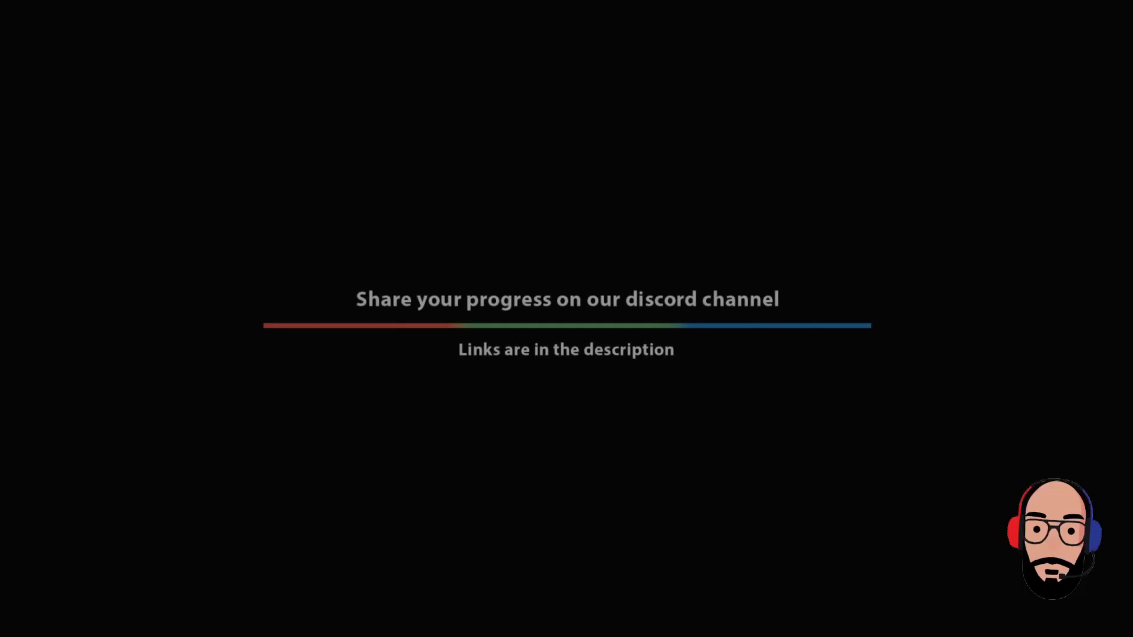